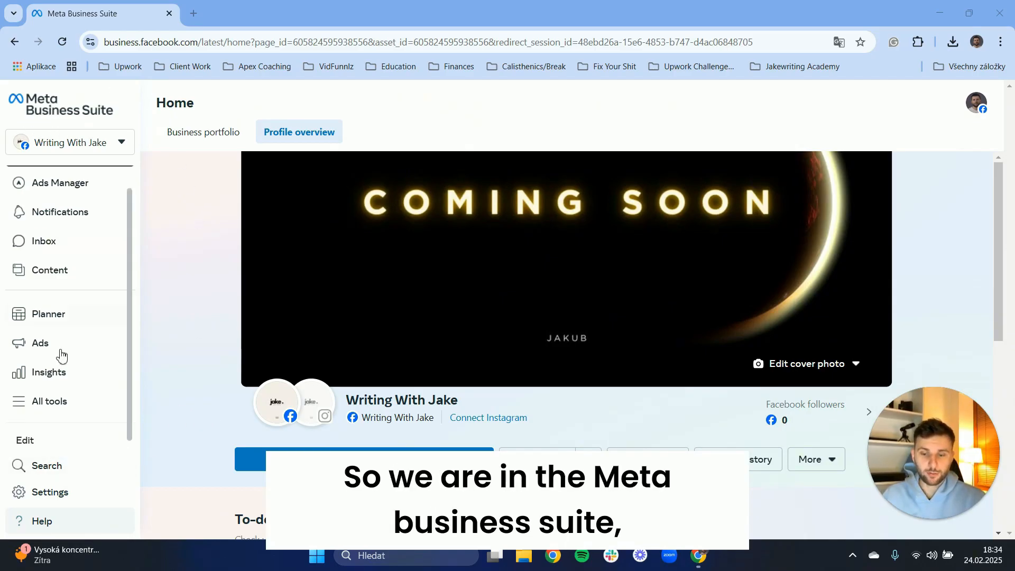
Open Ads Manager from the All tools list.
{"action": "left_click", "coordinate": [58, 414]}
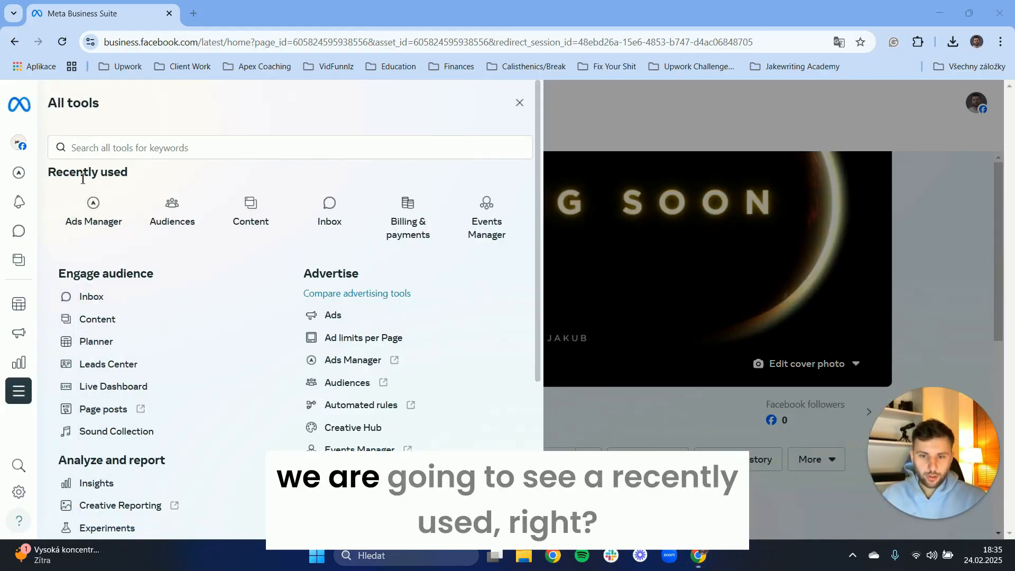
{"action": "left_click_drag", "start_coordinate": [63, 172], "coordinate": [108, 172]}
{"action": "left_click", "coordinate": [110, 172]}
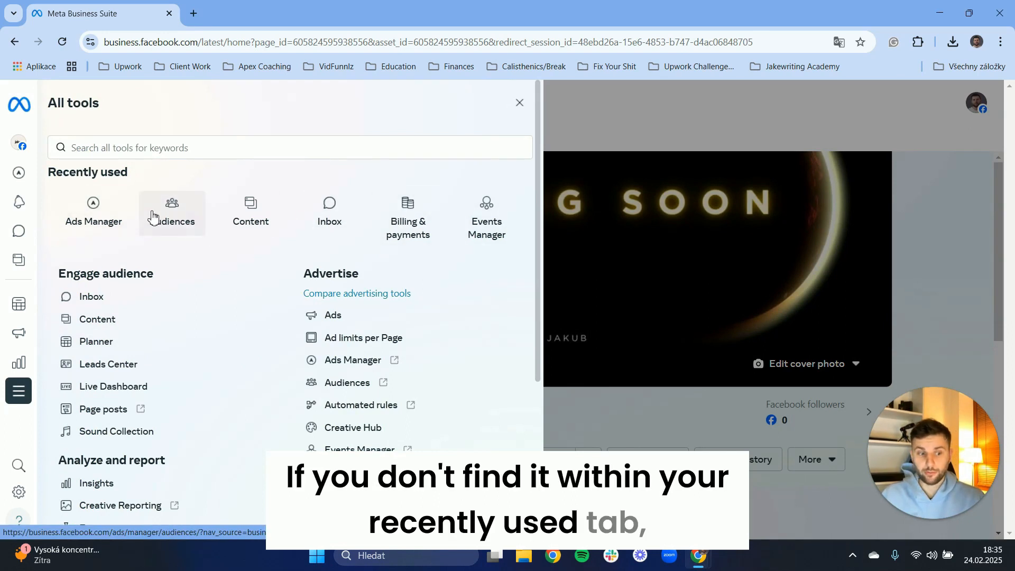
{"action": "scroll", "coordinate": [152, 214], "scroll_direction": "down", "scroll_amount": 5}
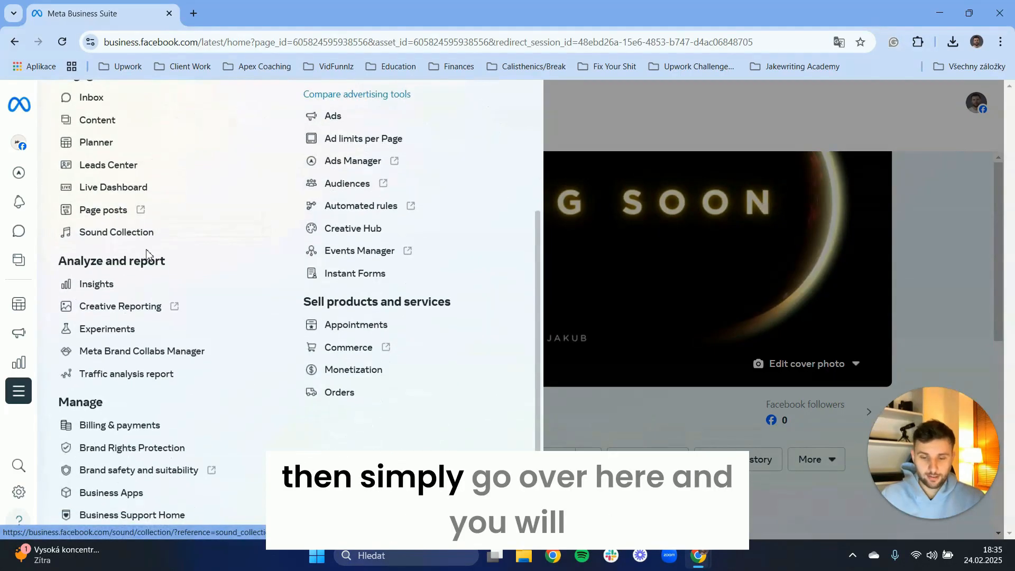
{"action": "scroll", "coordinate": [105, 209], "scroll_direction": "up", "scroll_amount": 4}
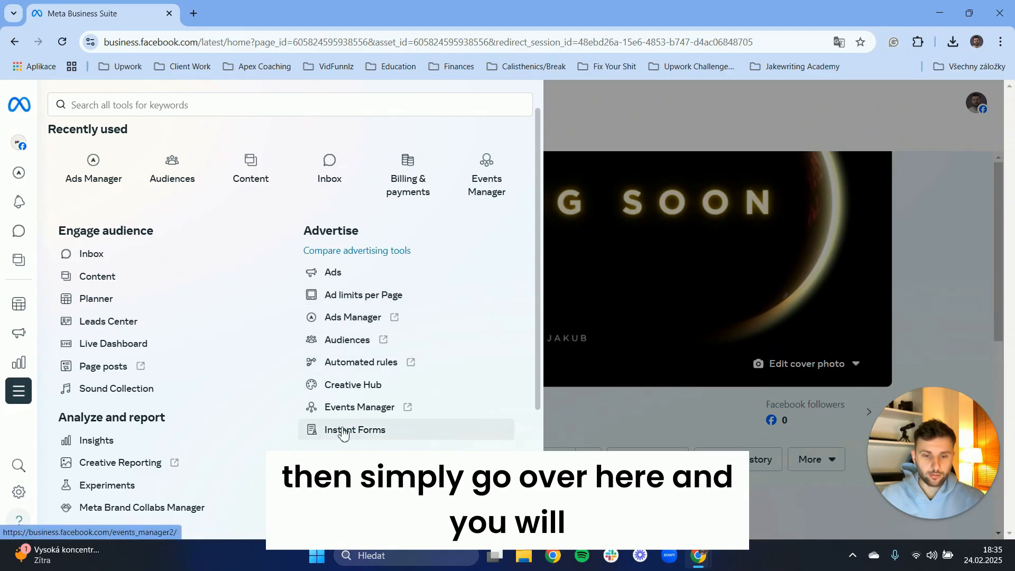
{"action": "scroll", "coordinate": [95, 253], "scroll_direction": "up", "scroll_amount": 1}
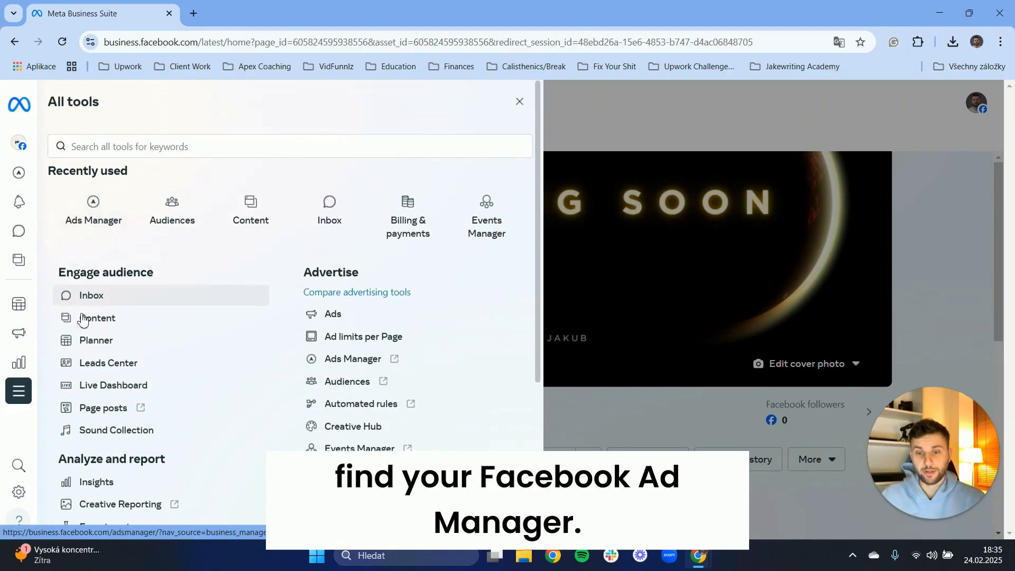
{"action": "left_click", "coordinate": [93, 206]}
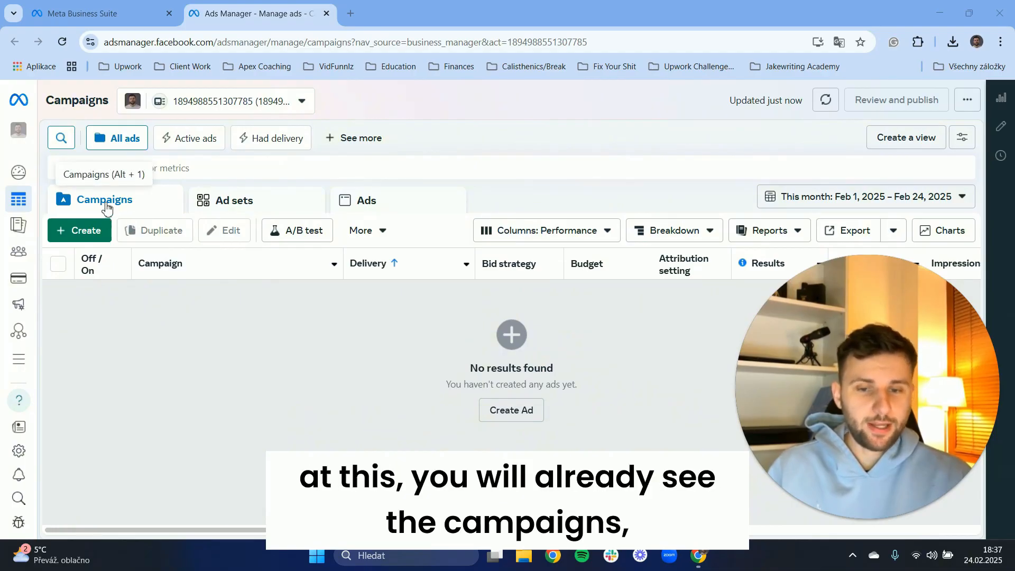
Browse the Ad sets, Ads and Campaigns tabs of the ads overview.
{"action": "left_click", "coordinate": [213, 214]}
{"action": "left_click", "coordinate": [422, 207]}
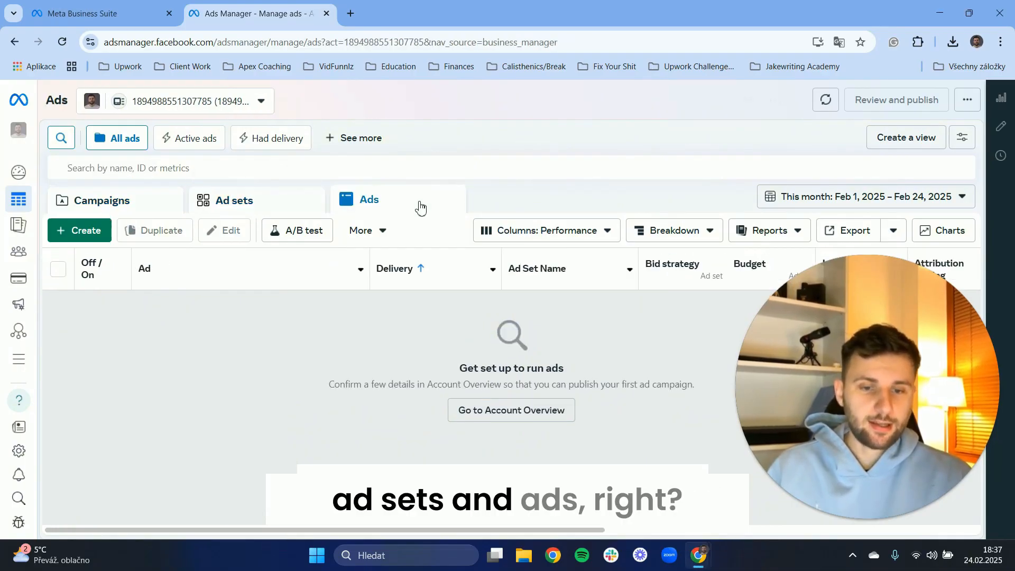
{"action": "left_click", "coordinate": [245, 206]}
{"action": "left_click", "coordinate": [104, 204]}
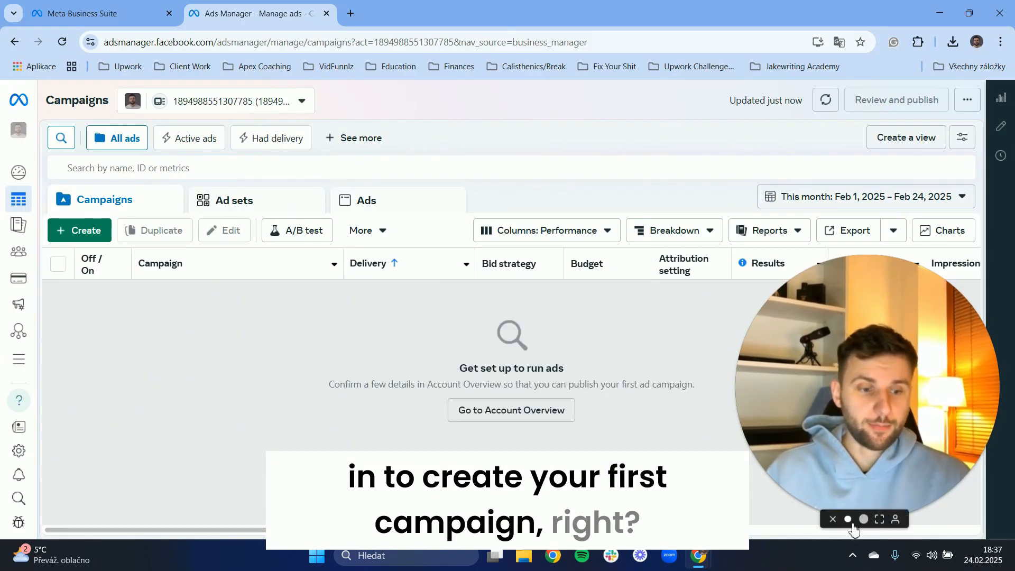
{"action": "left_click", "coordinate": [852, 523]}
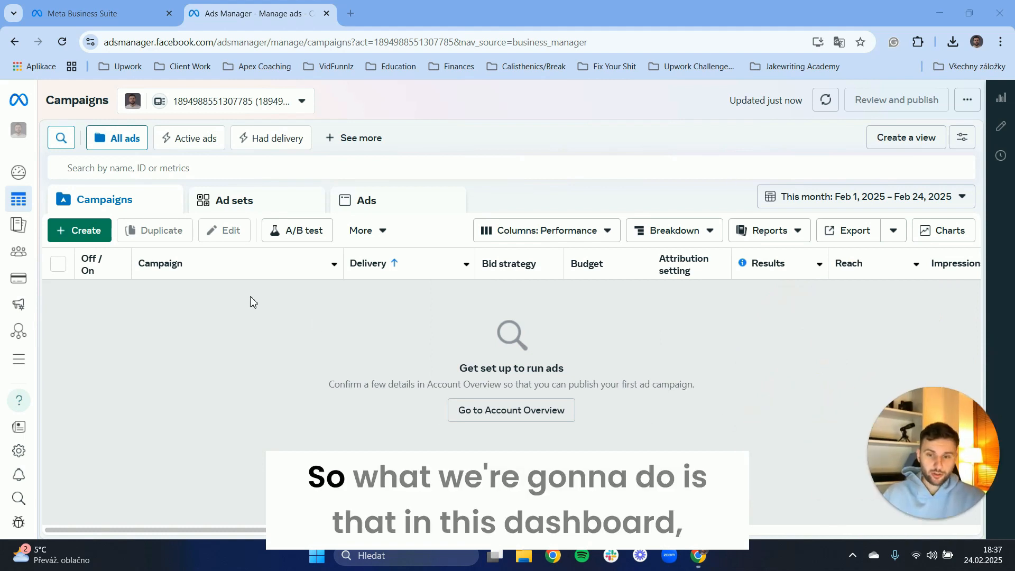
Create a new campaign with the Traffic objective using the recommended settings setup.
{"action": "left_click", "coordinate": [87, 237]}
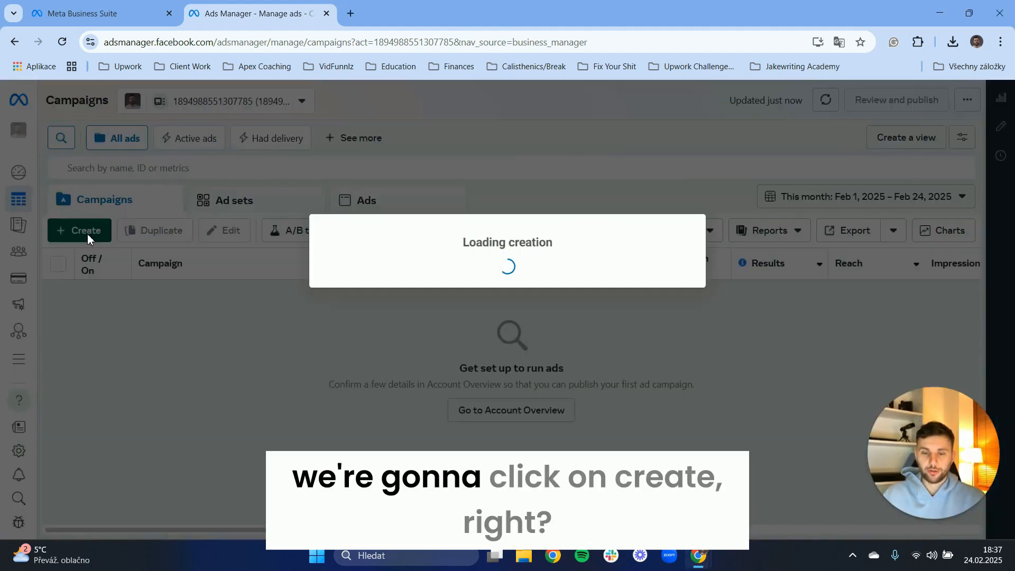
{"action": "scroll", "coordinate": [622, 247], "scroll_direction": "down", "scroll_amount": 1}
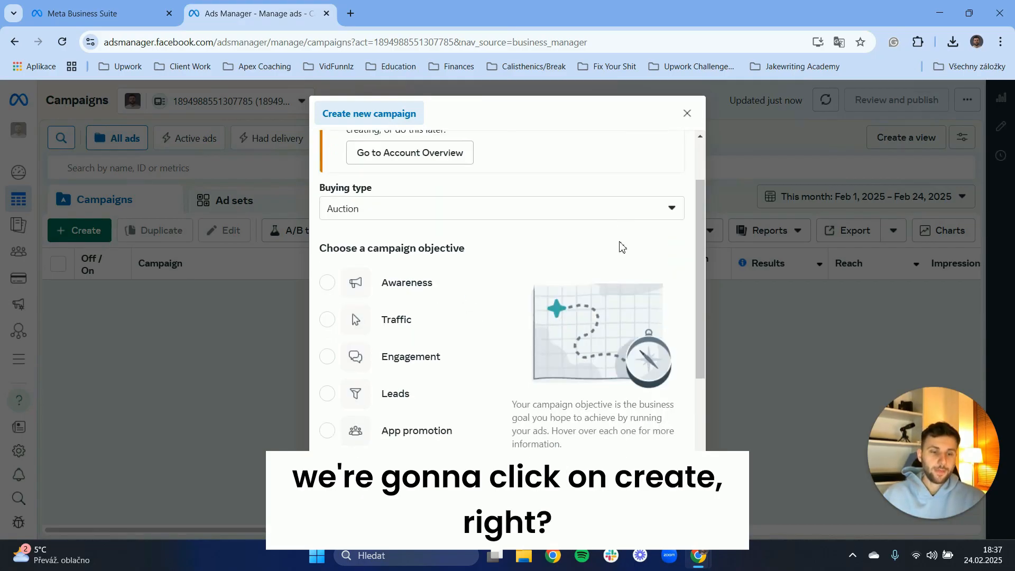
{"action": "scroll", "coordinate": [622, 247], "scroll_direction": "up", "scroll_amount": 1}
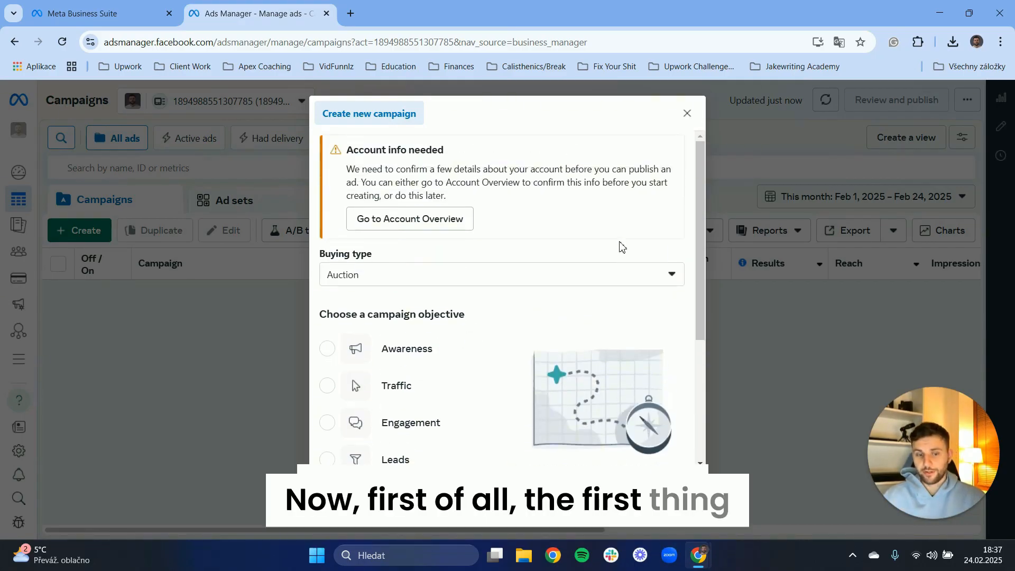
{"action": "scroll", "coordinate": [353, 260], "scroll_direction": "down", "scroll_amount": 1}
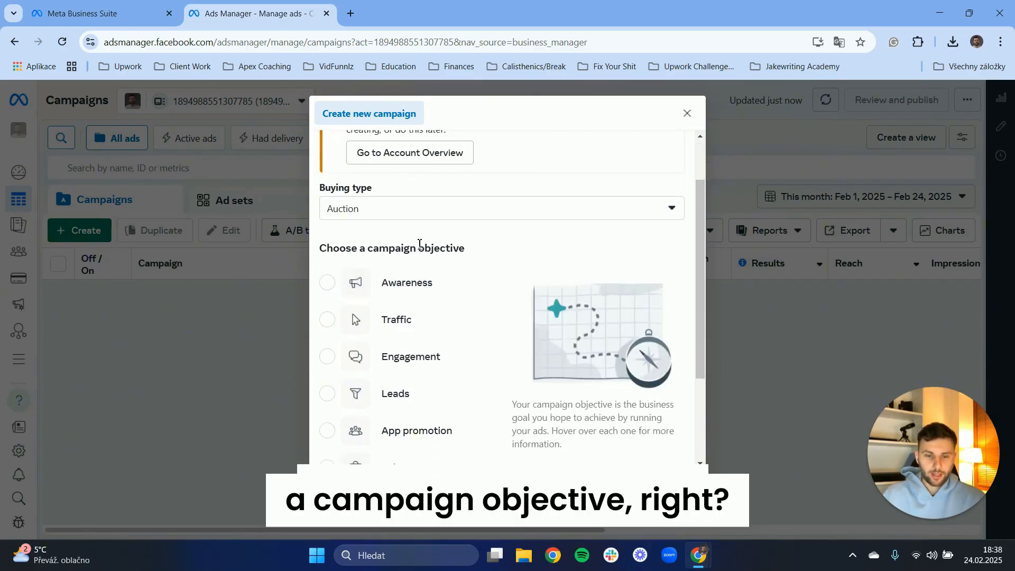
{"action": "scroll", "coordinate": [386, 247], "scroll_direction": "down", "scroll_amount": 1}
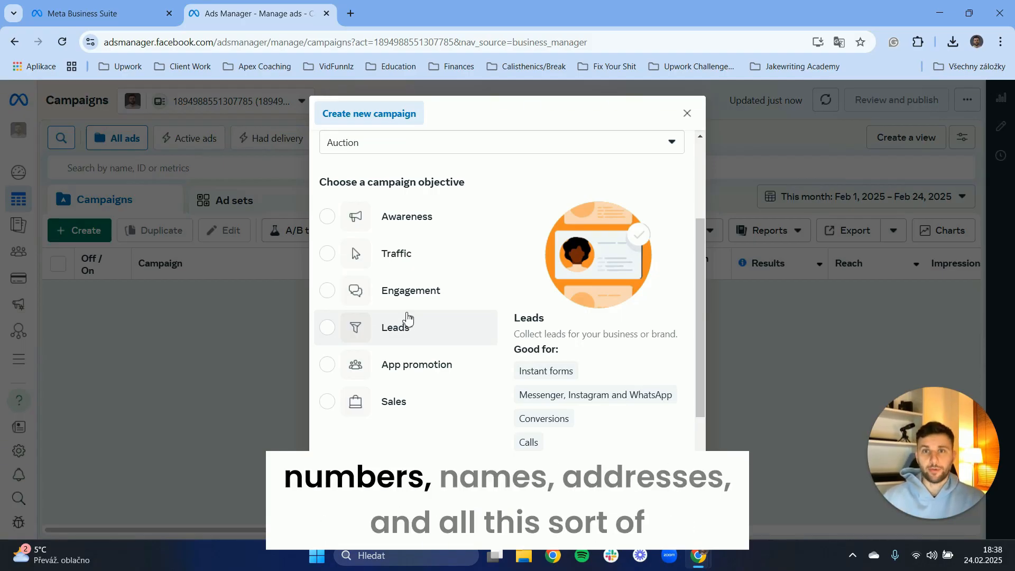
{"action": "left_click", "coordinate": [376, 264]}
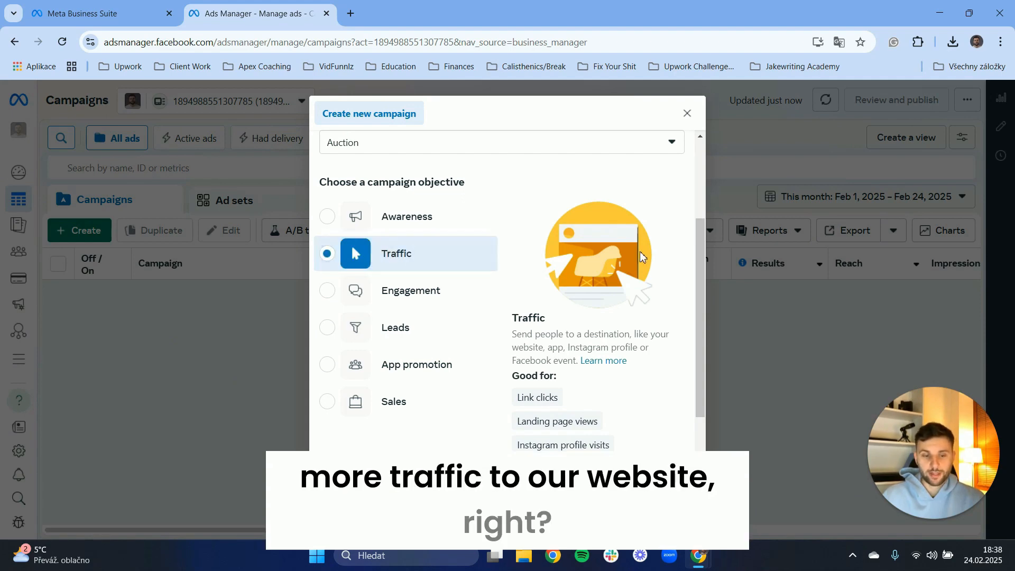
{"action": "left_click", "coordinate": [664, 507]}
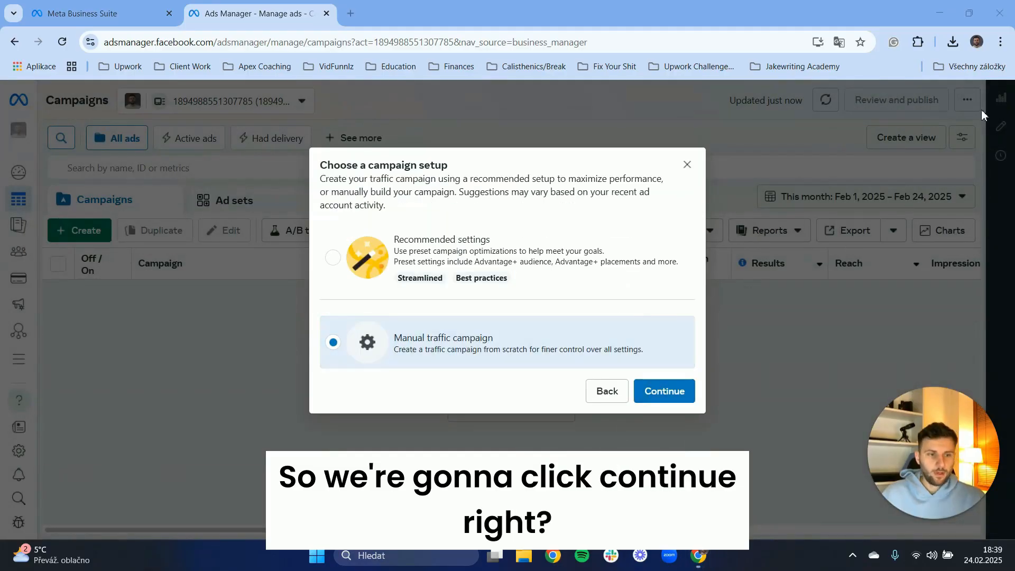
{"action": "left_click", "coordinate": [334, 259]}
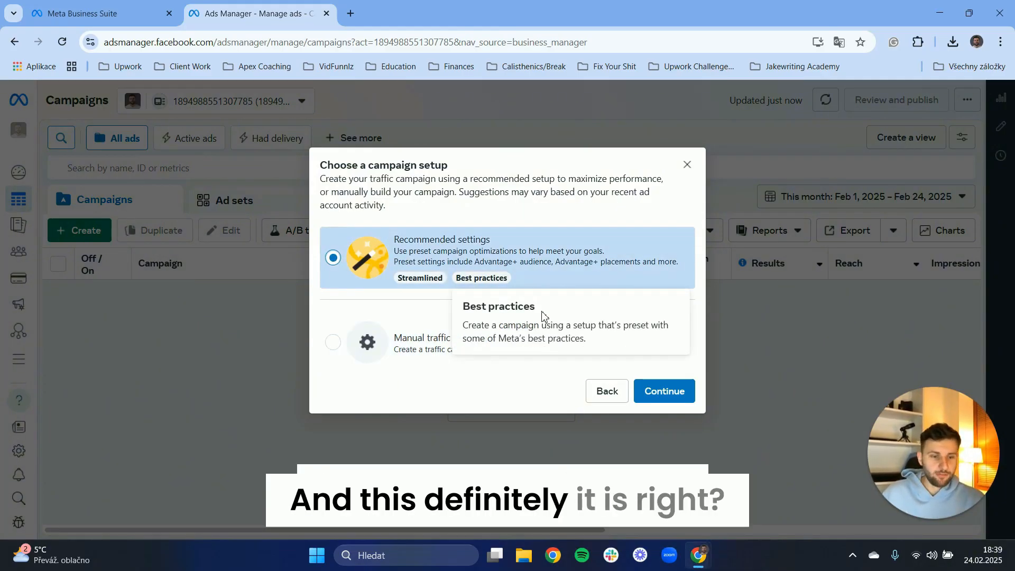
{"action": "left_click", "coordinate": [658, 389]}
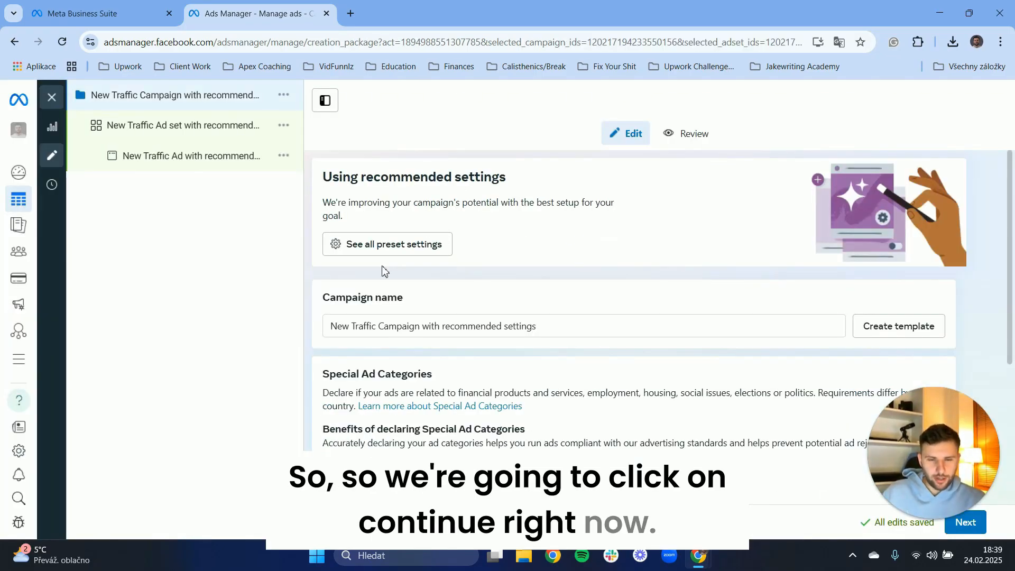
Move on from the campaign settings to the ad set settings.
{"action": "scroll", "coordinate": [618, 237], "scroll_direction": "down", "scroll_amount": 4}
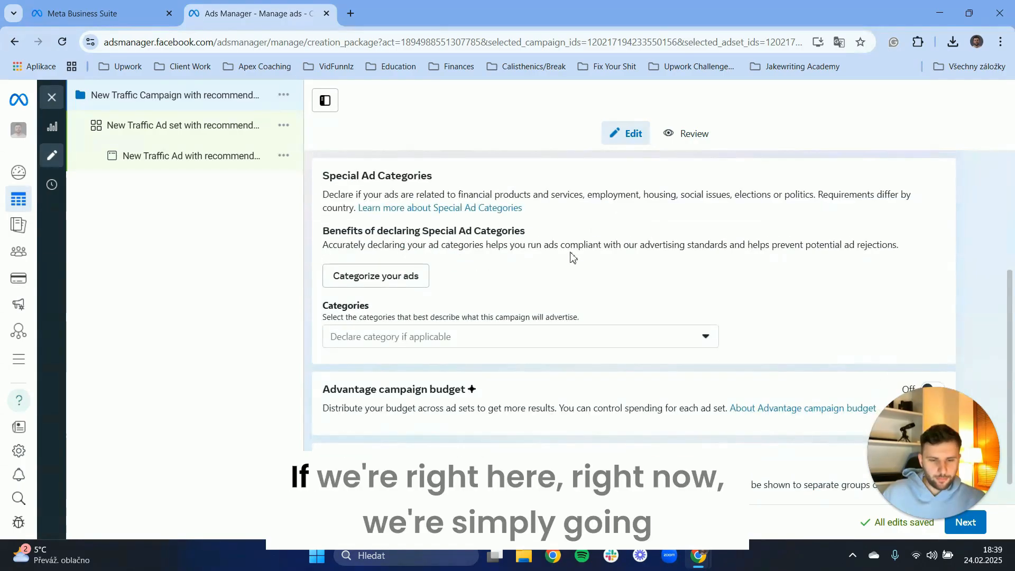
{"action": "scroll", "coordinate": [584, 304], "scroll_direction": "up", "scroll_amount": 4}
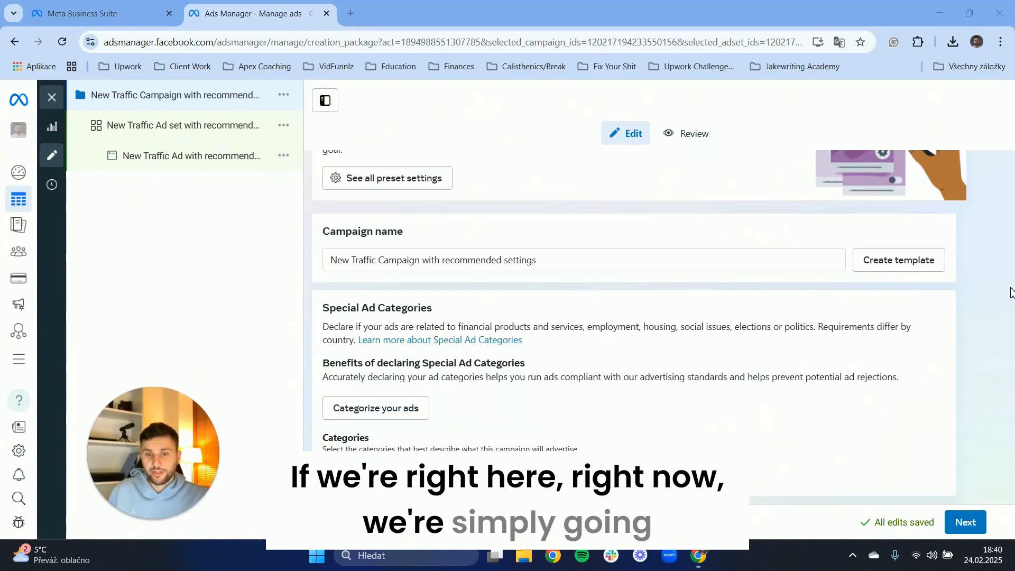
{"action": "left_click", "coordinate": [968, 526]}
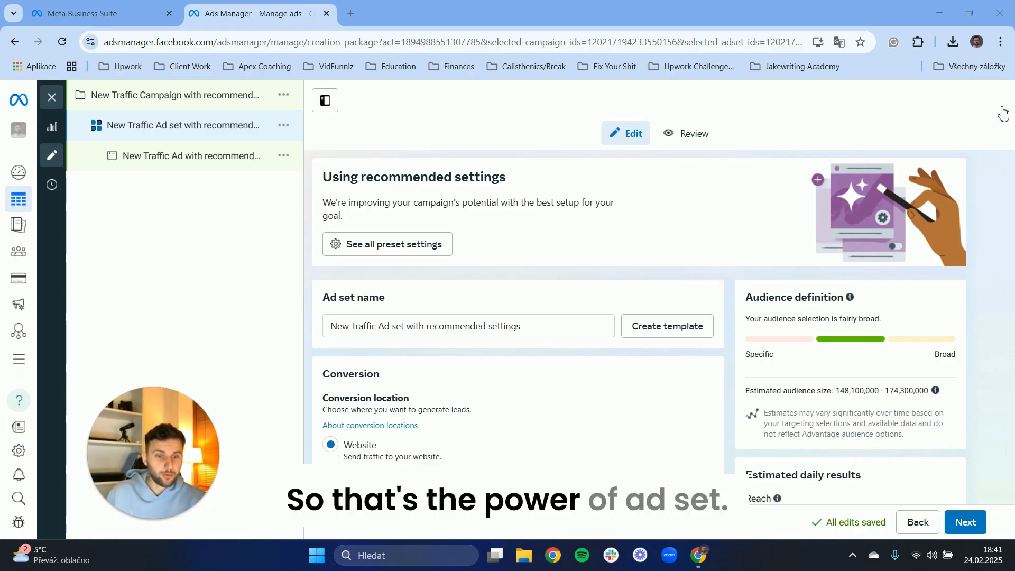
Review the ad set's conversion location options.
{"action": "scroll", "coordinate": [608, 227], "scroll_direction": "down", "scroll_amount": 3}
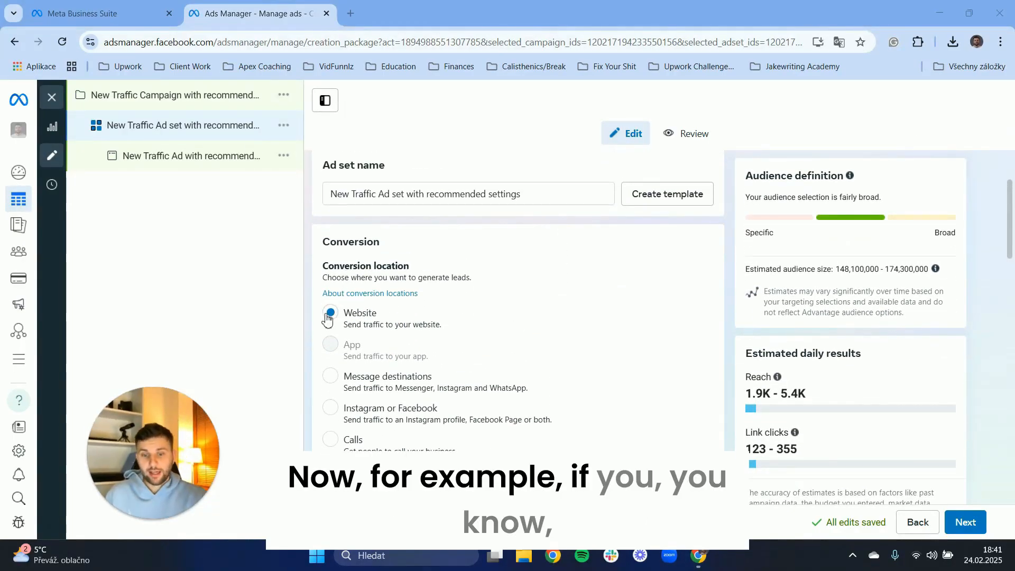
{"action": "left_click_drag", "start_coordinate": [324, 266], "coordinate": [362, 269]}
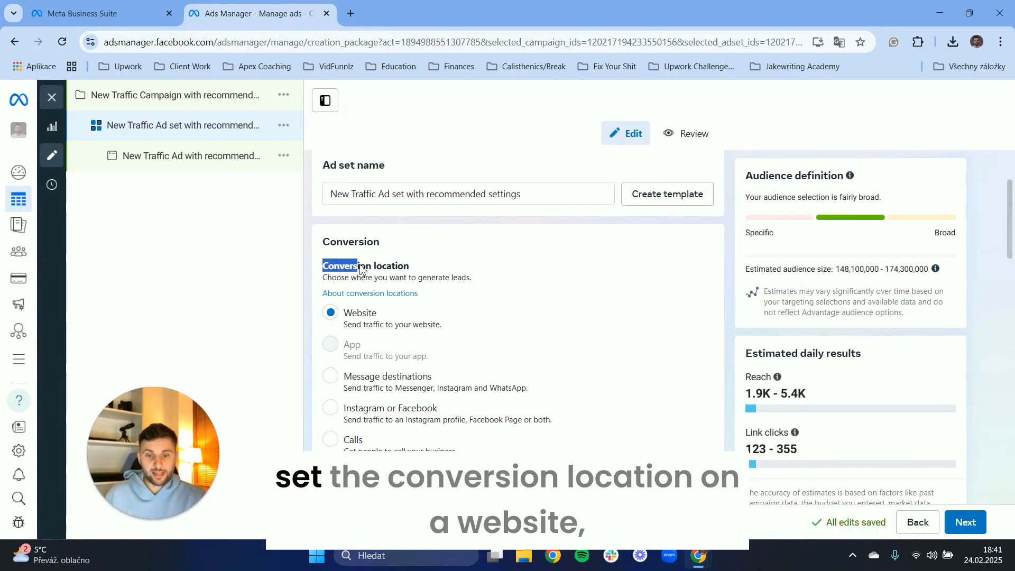
{"action": "left_click", "coordinate": [371, 269]}
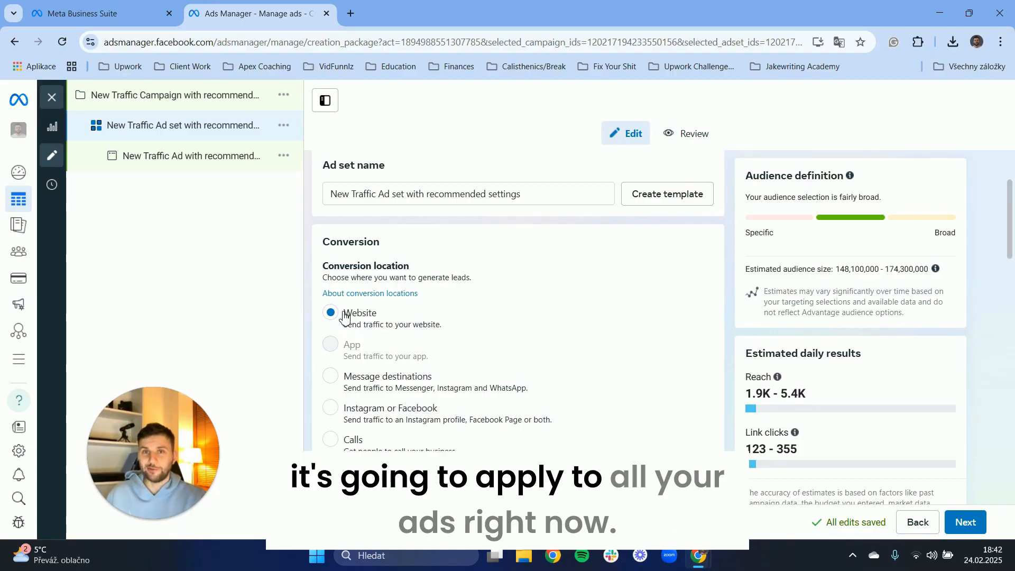
{"action": "scroll", "coordinate": [348, 310], "scroll_direction": "down", "scroll_amount": 4}
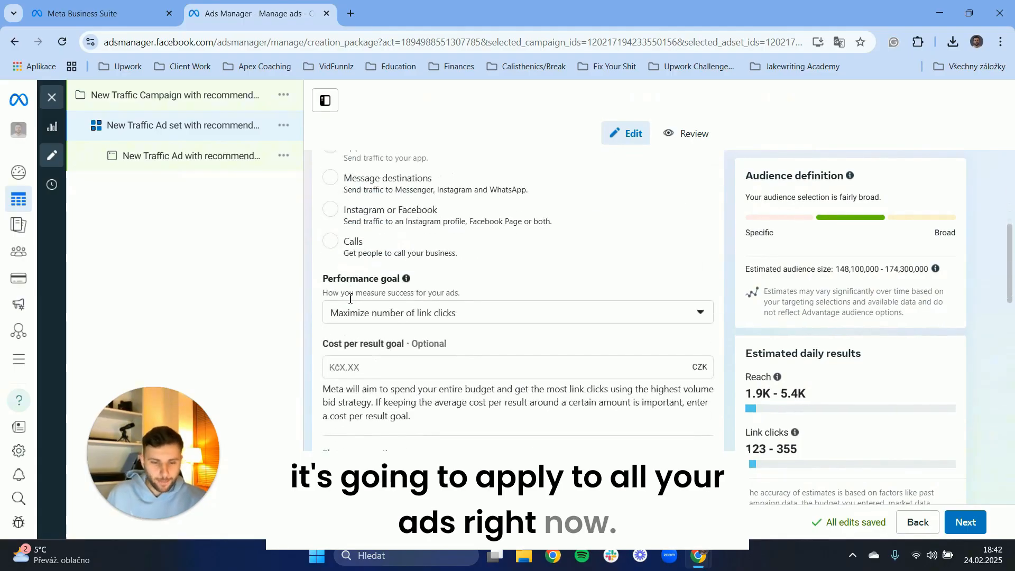
{"action": "scroll", "coordinate": [373, 251], "scroll_direction": "down", "scroll_amount": 1}
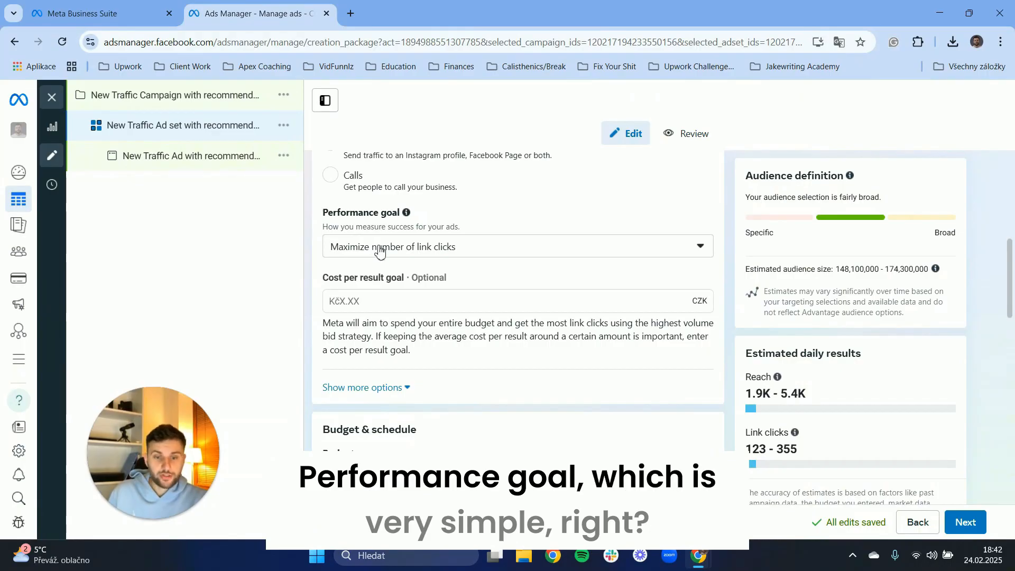
Inspect the available performance goal options for the ad set.
{"action": "left_click", "coordinate": [380, 251]}
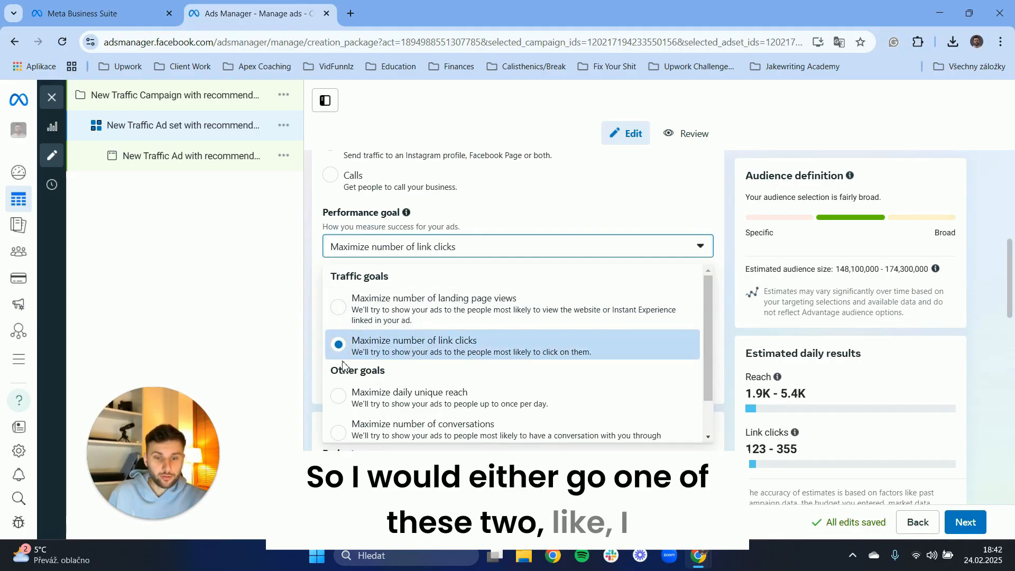
{"action": "scroll", "coordinate": [357, 370], "scroll_direction": "down", "scroll_amount": 1}
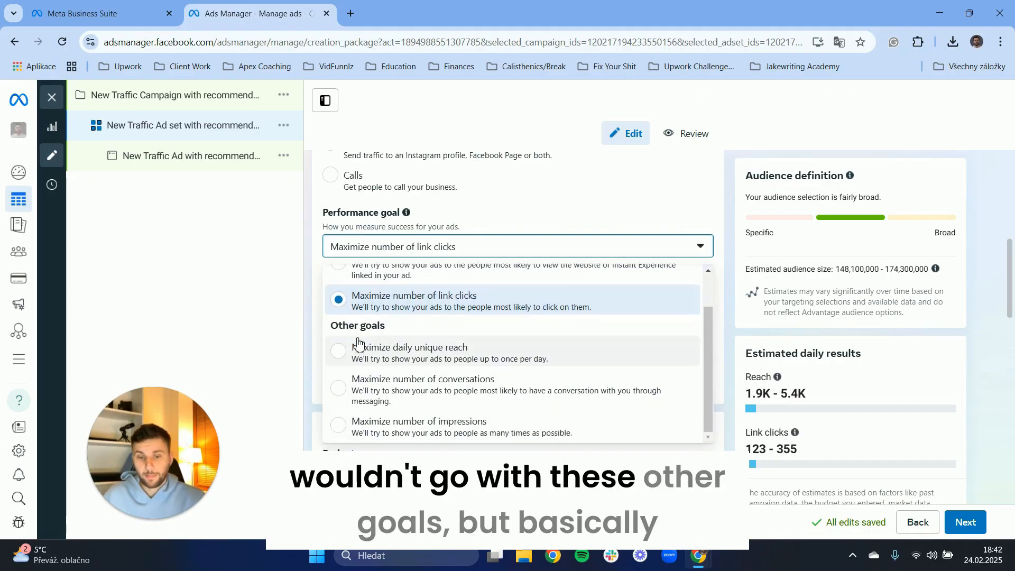
{"action": "scroll", "coordinate": [357, 342], "scroll_direction": "up", "scroll_amount": 3}
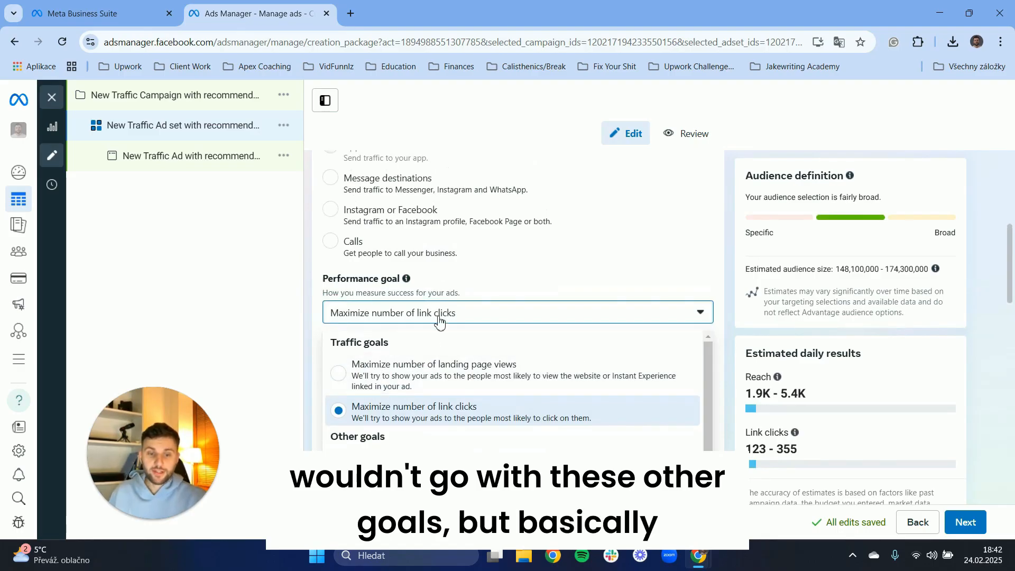
{"action": "scroll", "coordinate": [570, 227], "scroll_direction": "down", "scroll_amount": 1}
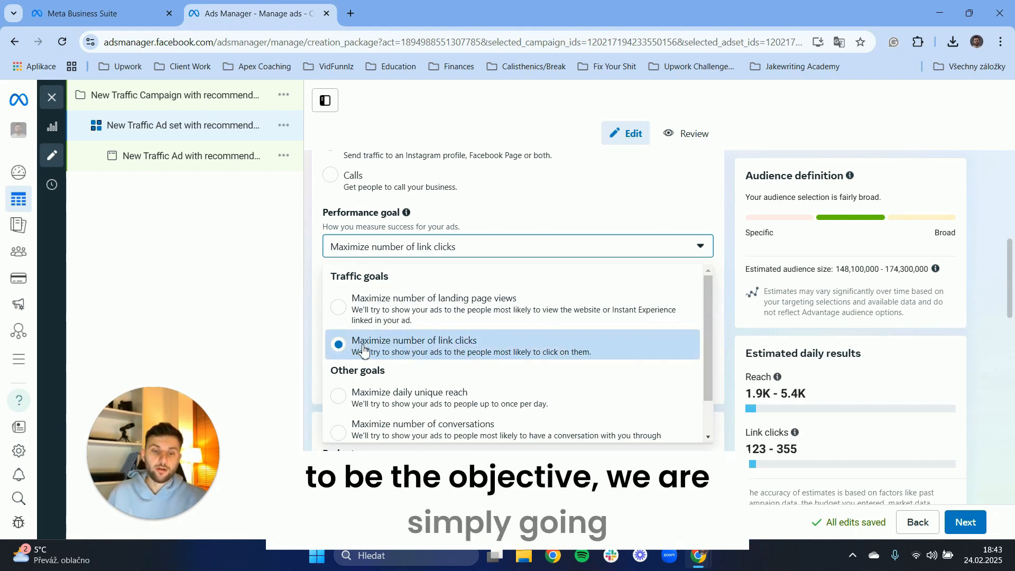
{"action": "left_click", "coordinate": [294, 288]}
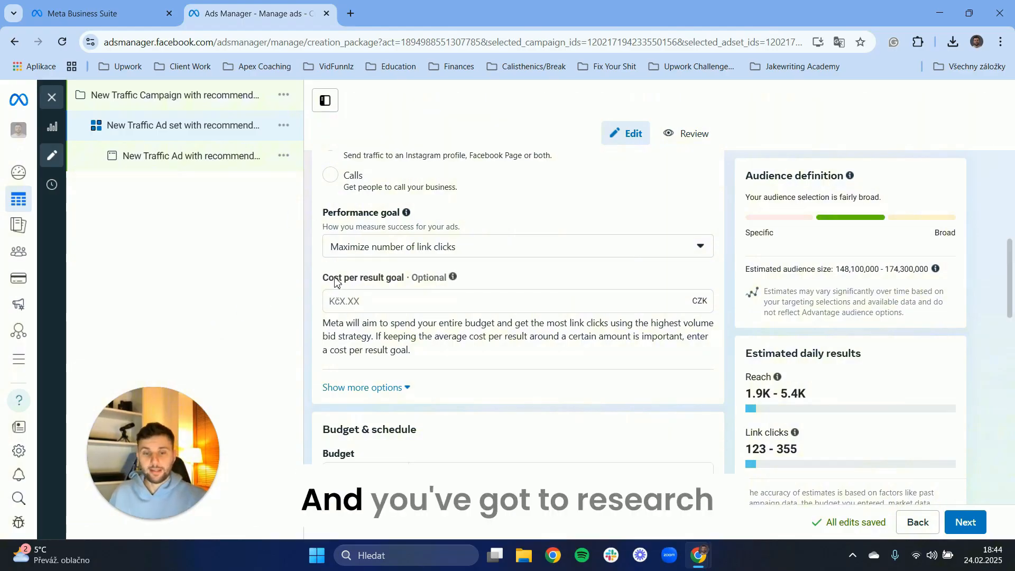
Review the cost per result goal and the budget and schedule settings.
{"action": "left_click_drag", "start_coordinate": [325, 284], "coordinate": [399, 283]}
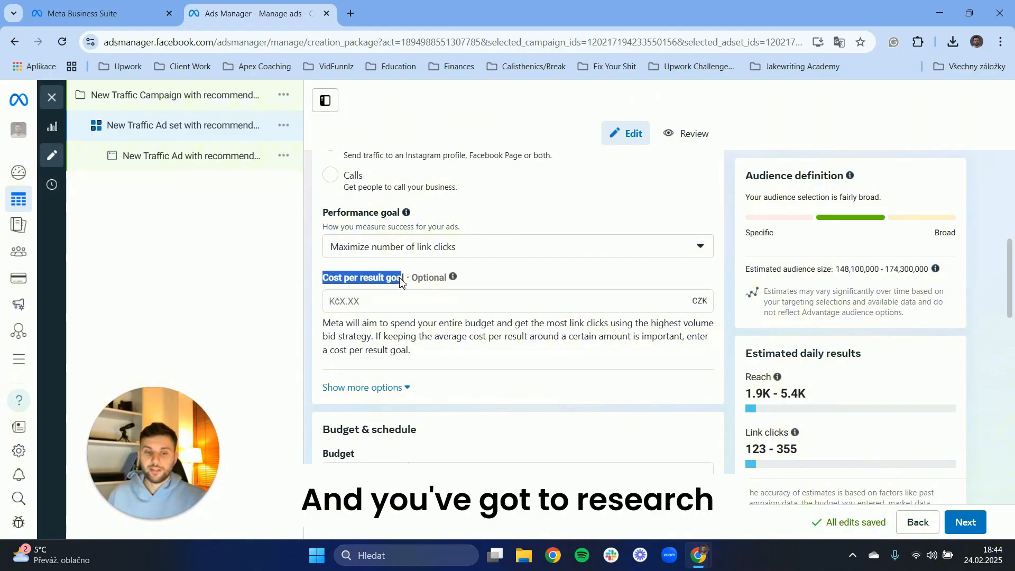
{"action": "left_click", "coordinate": [401, 283]}
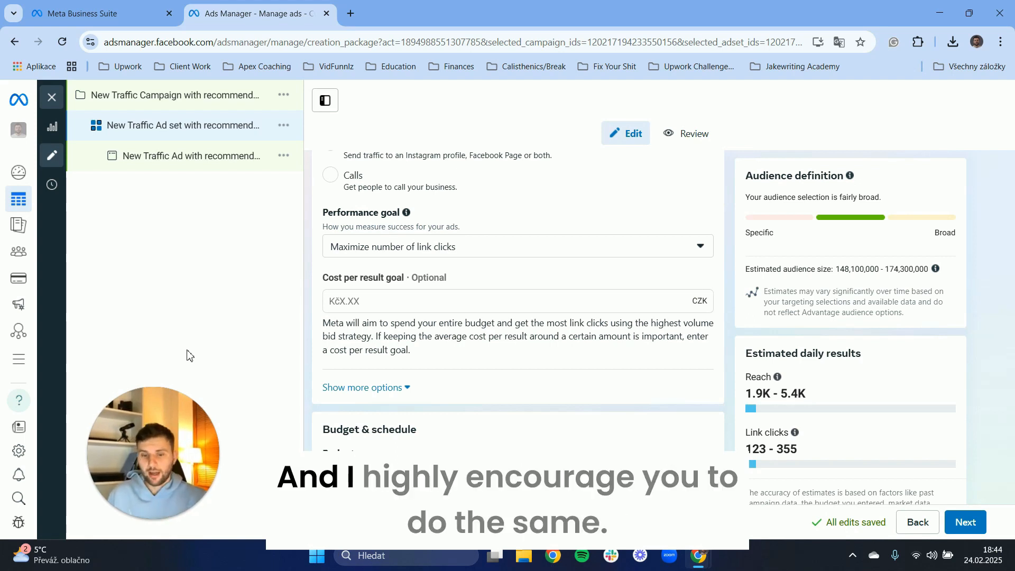
{"action": "scroll", "coordinate": [385, 297], "scroll_direction": "down", "scroll_amount": 3}
{"action": "scroll", "coordinate": [382, 232], "scroll_direction": "down", "scroll_amount": 1}
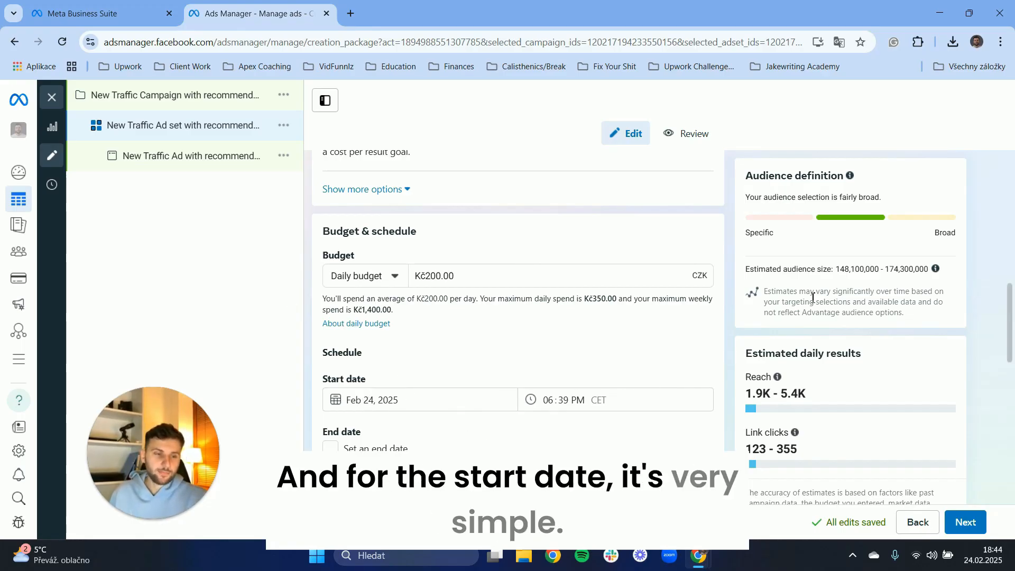
{"action": "scroll", "coordinate": [740, 405], "scroll_direction": "down", "scroll_amount": 1}
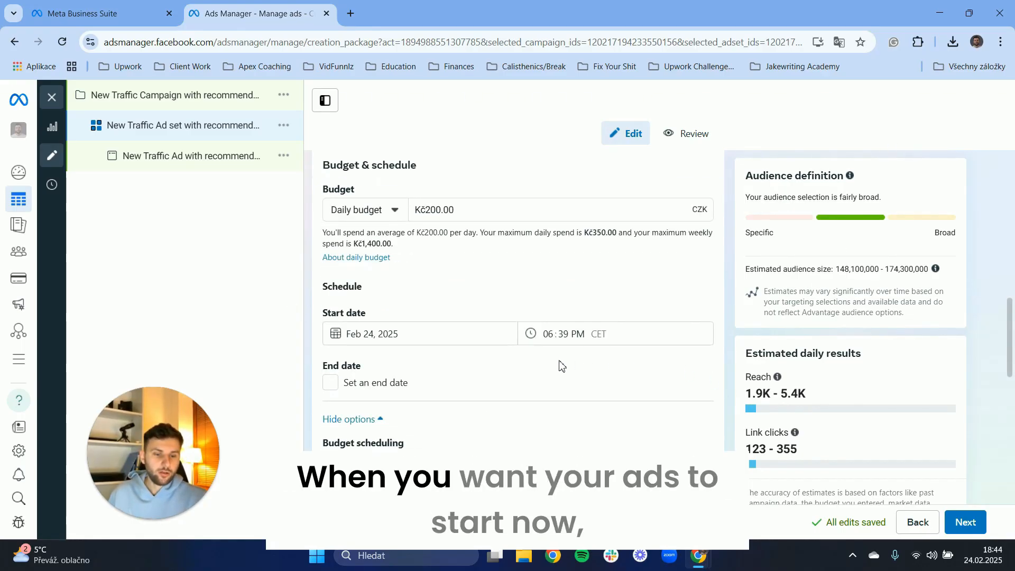
Set an end date for the ad set with a 30-day duration, ending Mar 26, 2025.
{"action": "scroll", "coordinate": [411, 280], "scroll_direction": "down", "scroll_amount": 1}
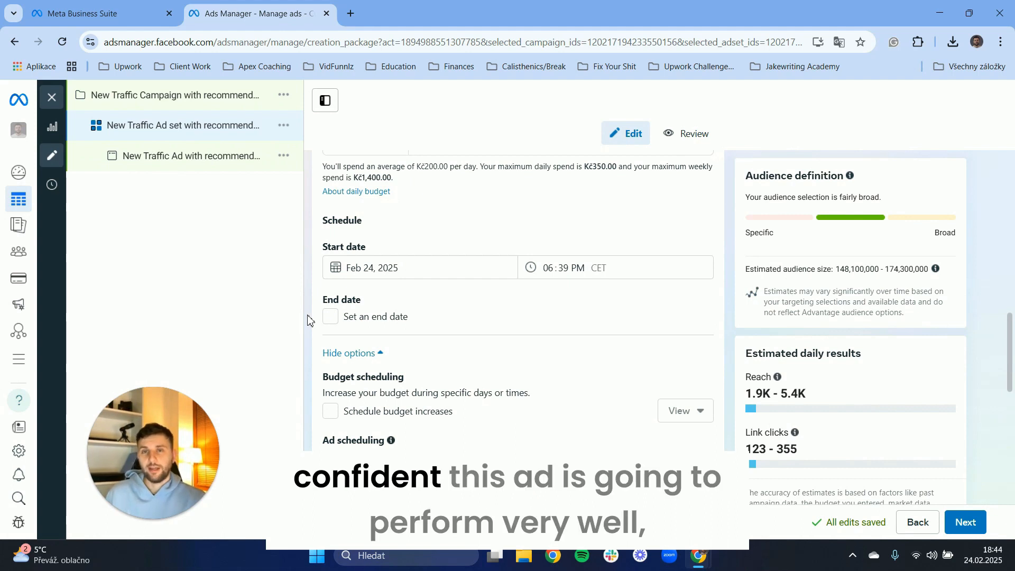
{"action": "mouse_move", "coordinate": [173, 480]}
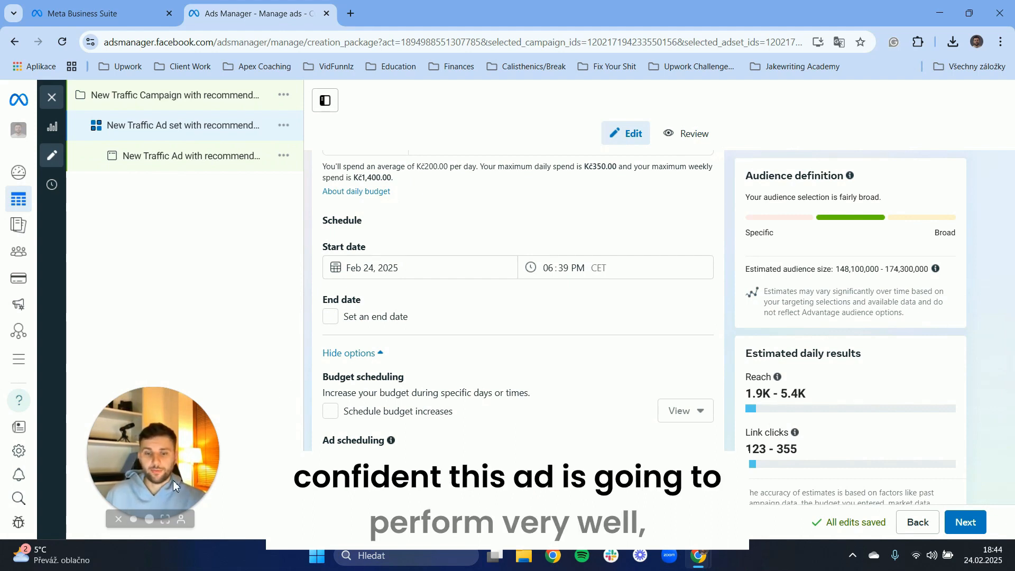
{"action": "left_click", "coordinate": [149, 519]}
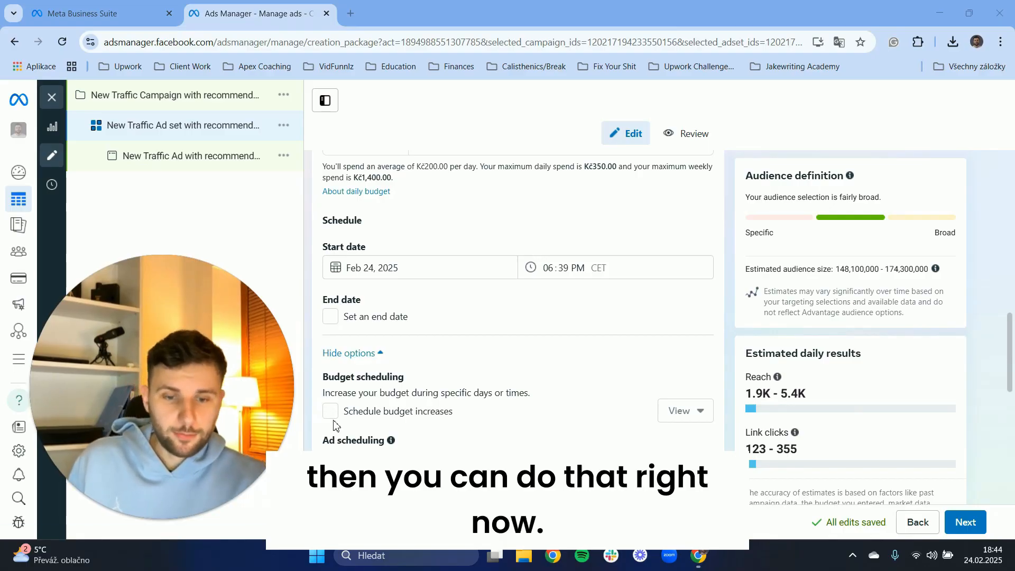
{"action": "scroll", "coordinate": [321, 252], "scroll_direction": "down", "scroll_amount": 1}
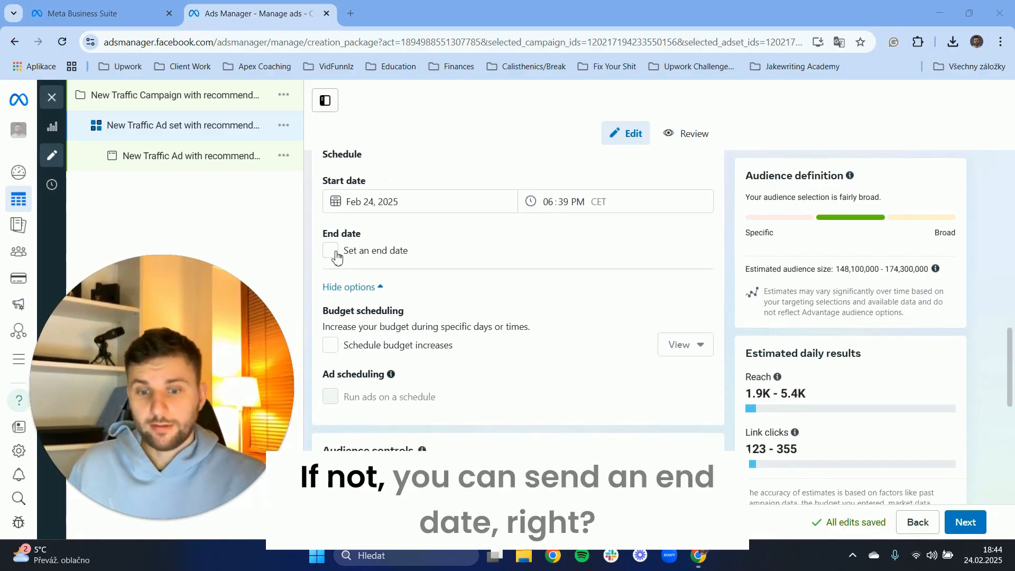
{"action": "left_click", "coordinate": [332, 250]}
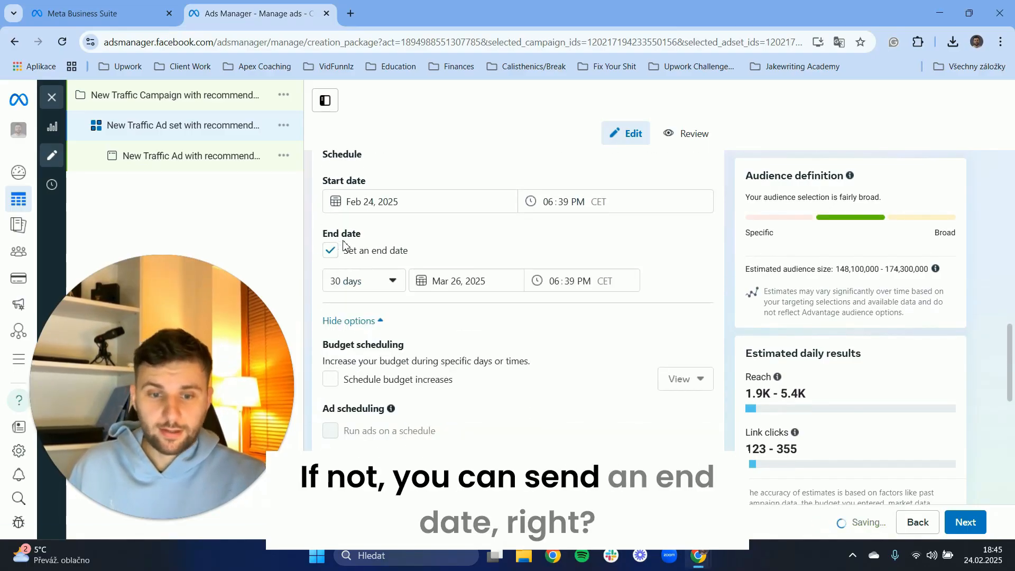
{"action": "left_click", "coordinate": [395, 279]}
{"action": "left_click", "coordinate": [395, 279]}
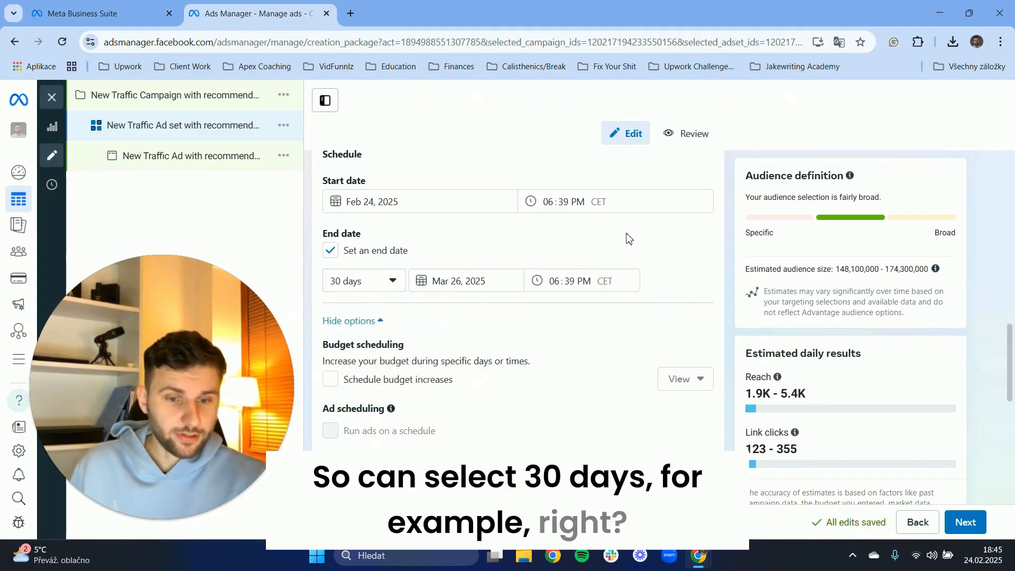
Set the ad set's daily budget to Kč25.00.
{"action": "scroll", "coordinate": [515, 288], "scroll_direction": "up", "scroll_amount": 2}
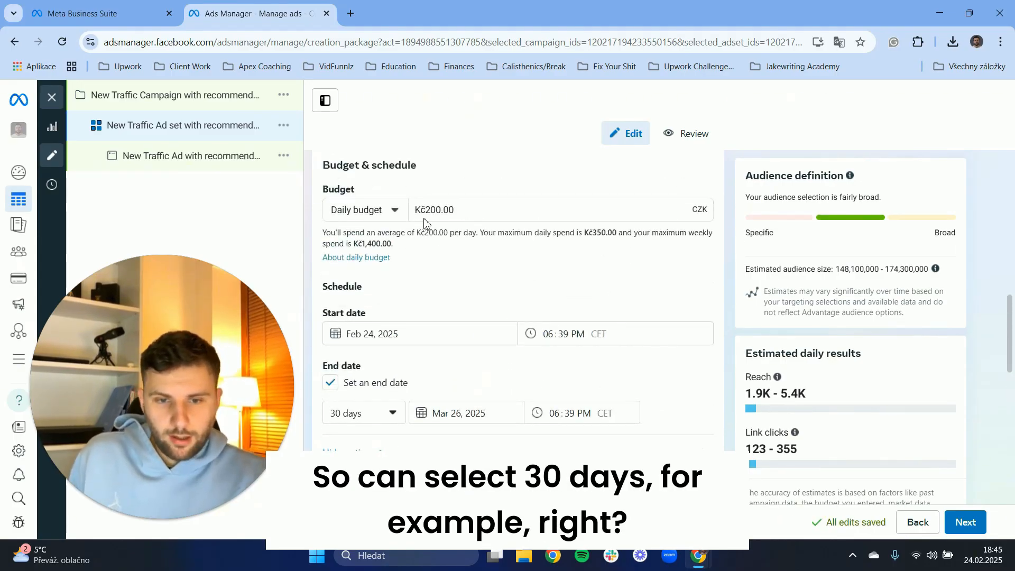
{"action": "left_click_drag", "start_coordinate": [470, 209], "coordinate": [321, 210]}
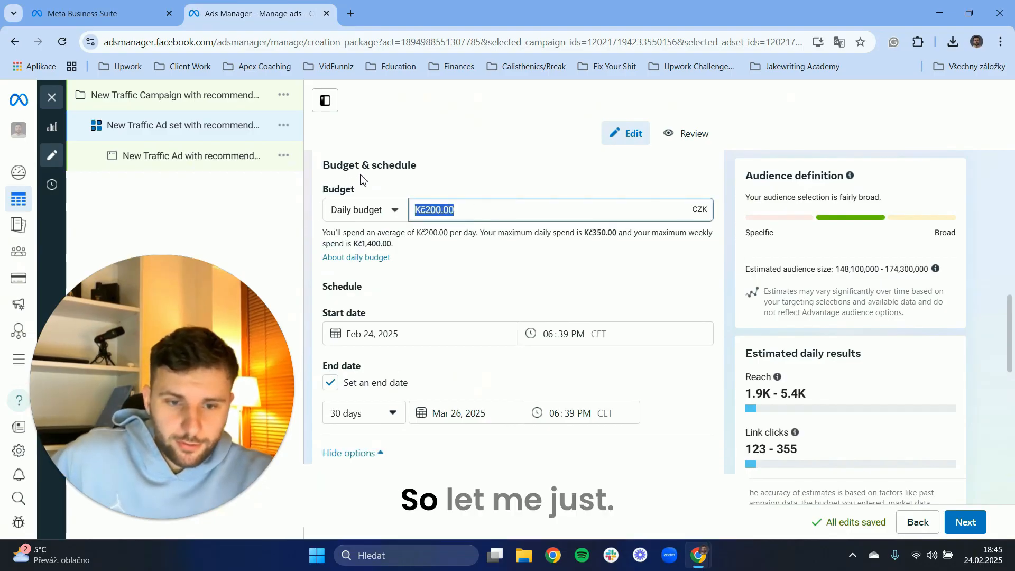
{"action": "left_click", "coordinate": [362, 177]}
{"action": "left_click_drag", "start_coordinate": [436, 209], "coordinate": [708, 209]}
{"action": "left_click", "coordinate": [704, 210]}
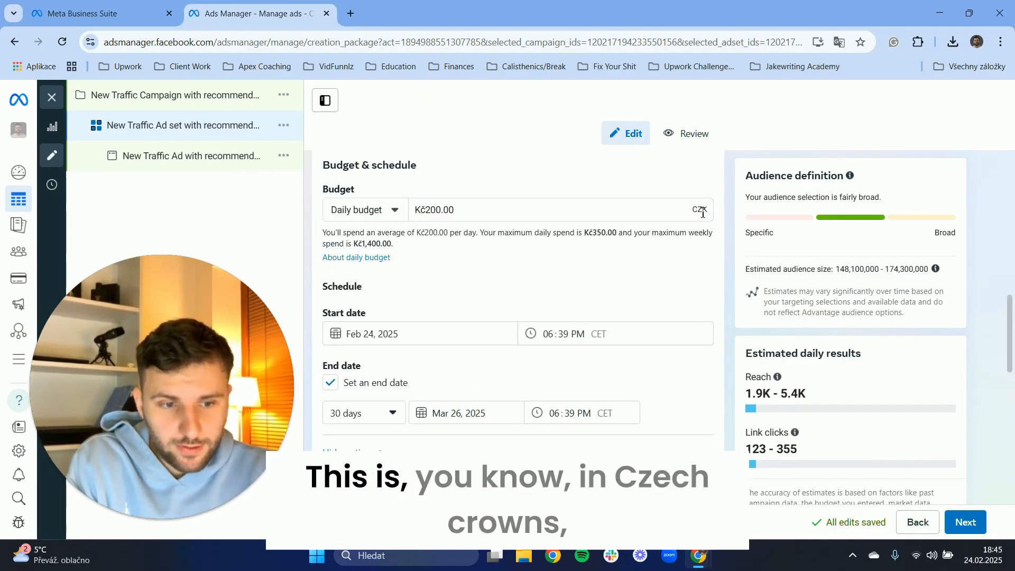
{"action": "left_click_drag", "start_coordinate": [472, 213], "coordinate": [428, 210]}
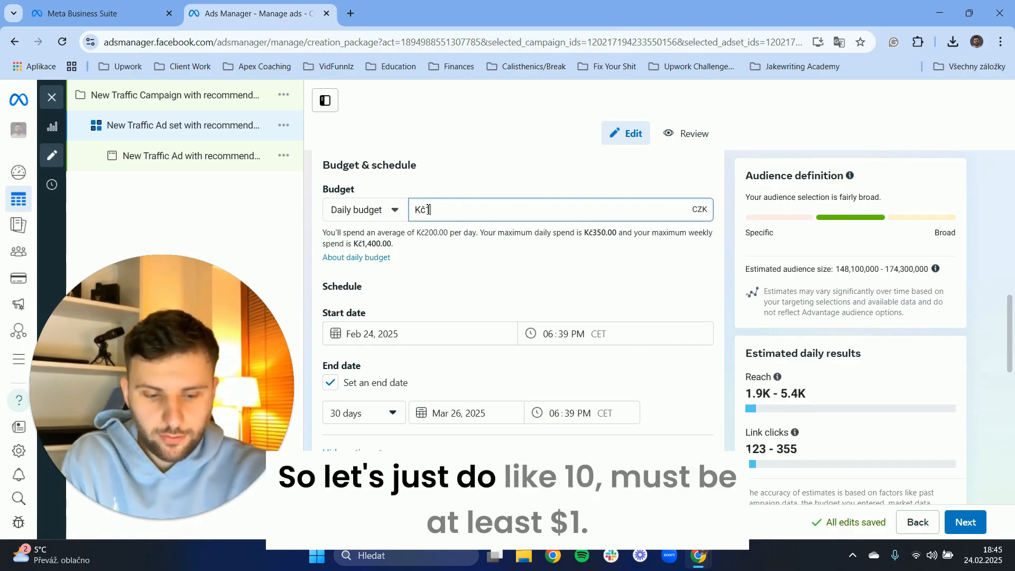
{"action": "type", "text": "10"}
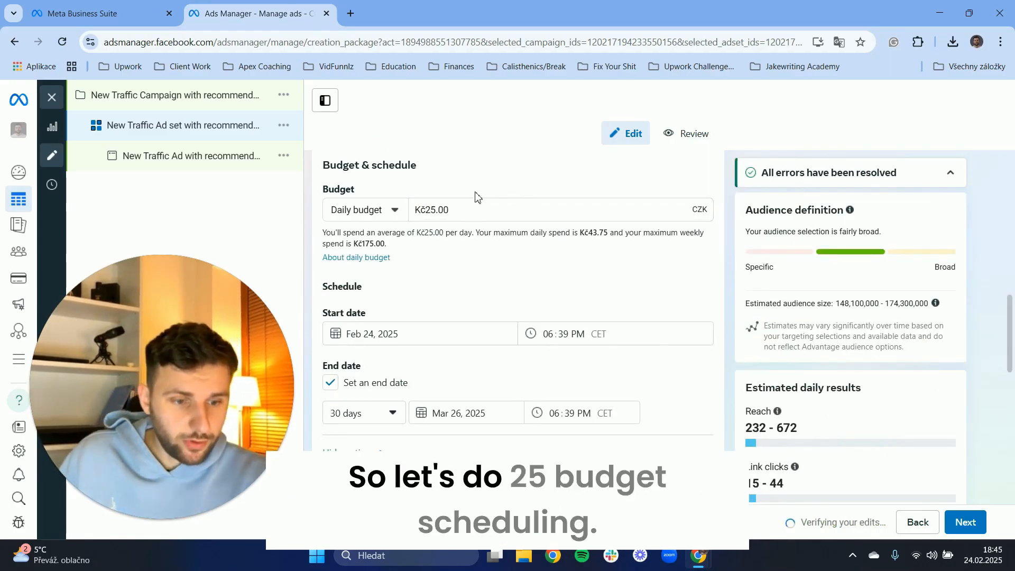
Expand the additional audience options below the ad set's locations.
{"action": "scroll", "coordinate": [473, 198], "scroll_direction": "down", "scroll_amount": 3}
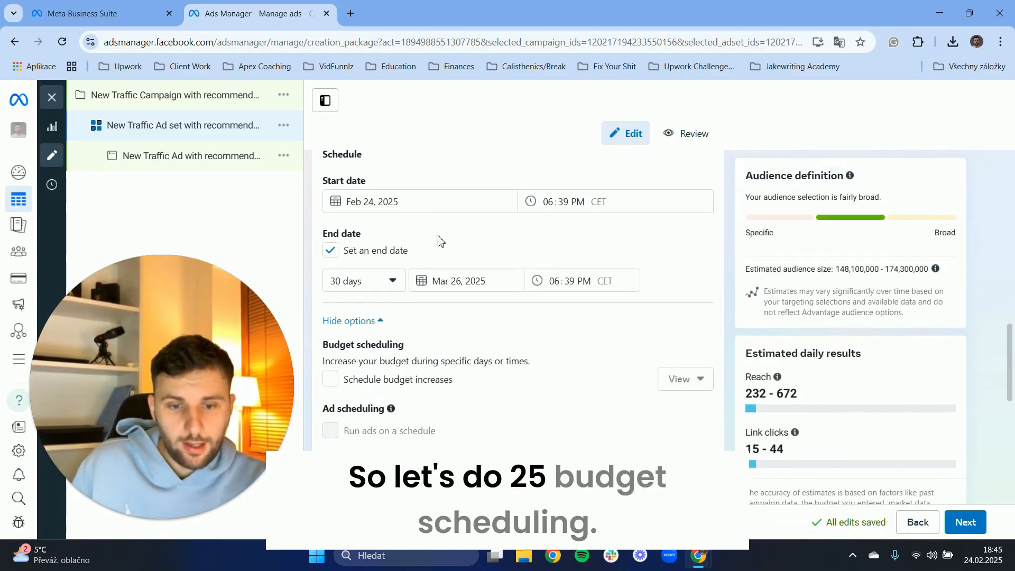
{"action": "scroll", "coordinate": [437, 241], "scroll_direction": "down", "scroll_amount": 2}
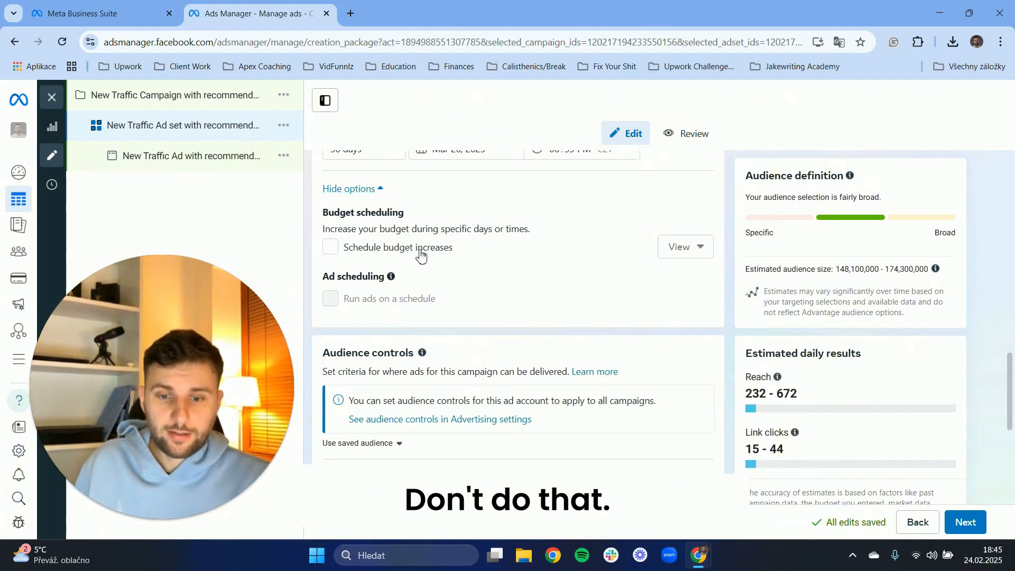
{"action": "scroll", "coordinate": [421, 255], "scroll_direction": "down", "scroll_amount": 6}
{"action": "scroll", "coordinate": [335, 248], "scroll_direction": "up", "scroll_amount": 1}
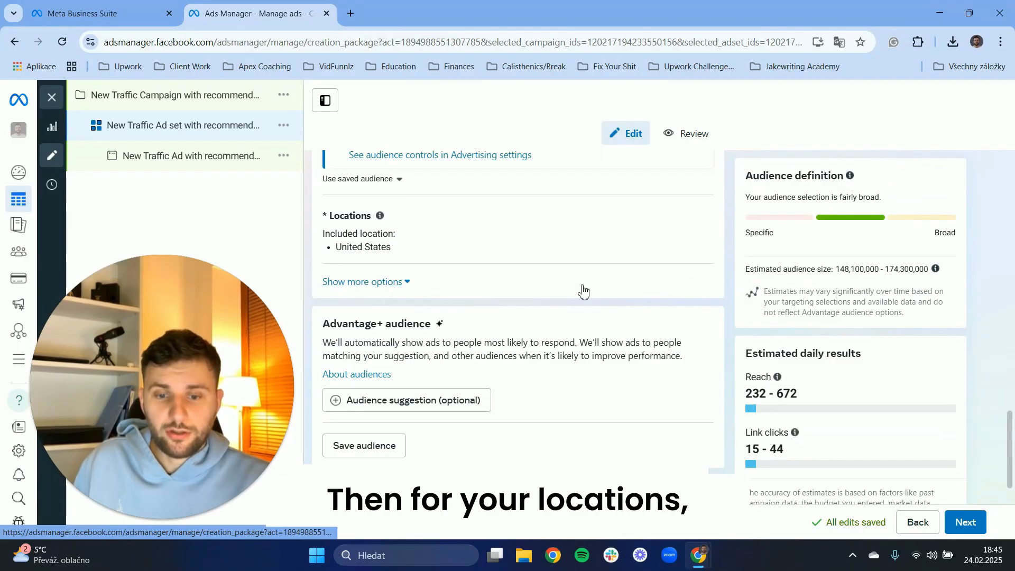
{"action": "scroll", "coordinate": [476, 317], "scroll_direction": "up", "scroll_amount": 1}
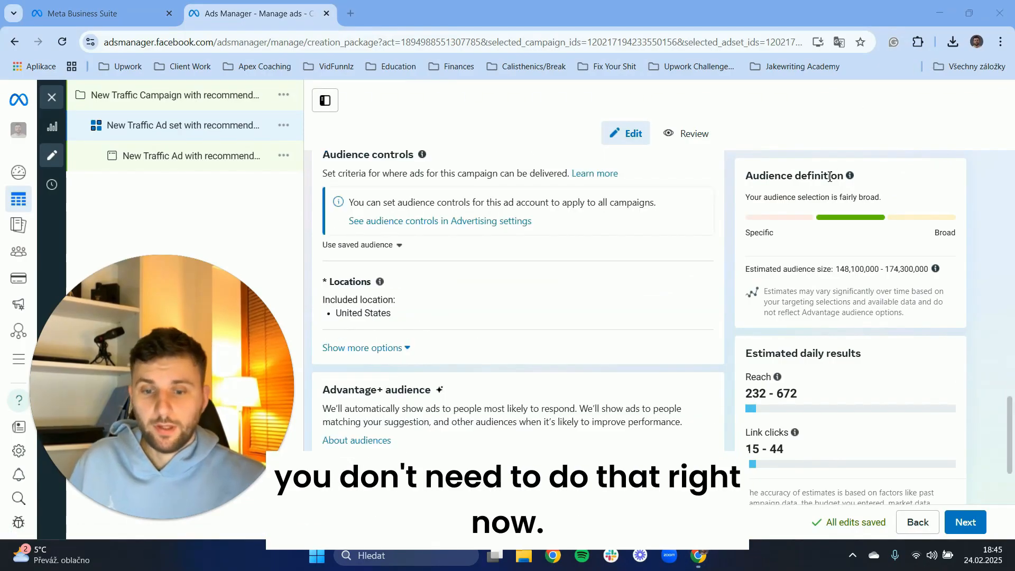
{"action": "left_click", "coordinate": [369, 354]}
Review the minimum age, custom audience exclusion and language options of the ad set's audience.
{"action": "scroll", "coordinate": [380, 365], "scroll_direction": "down", "scroll_amount": 1}
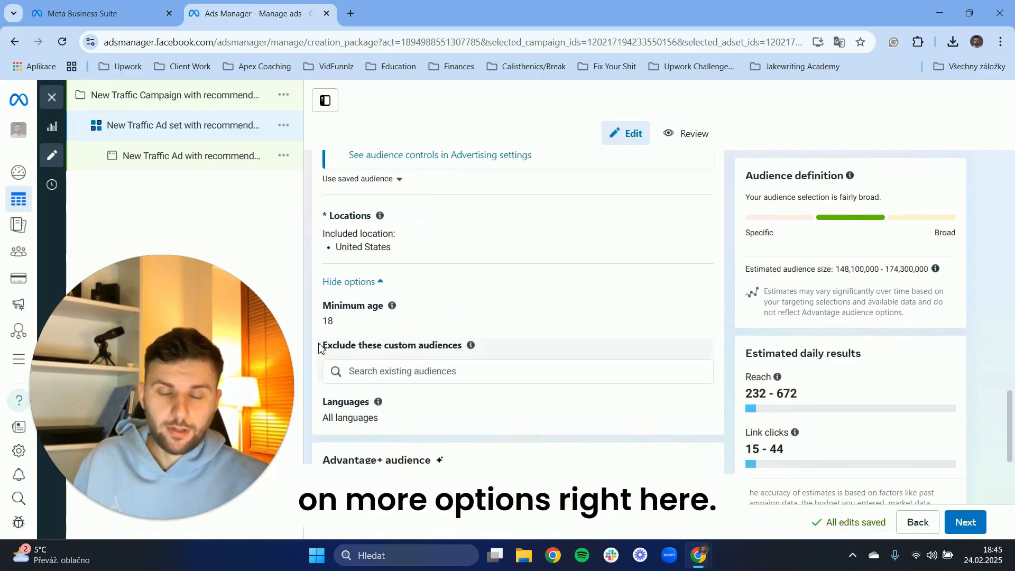
{"action": "left_click_drag", "start_coordinate": [320, 347], "coordinate": [479, 346]}
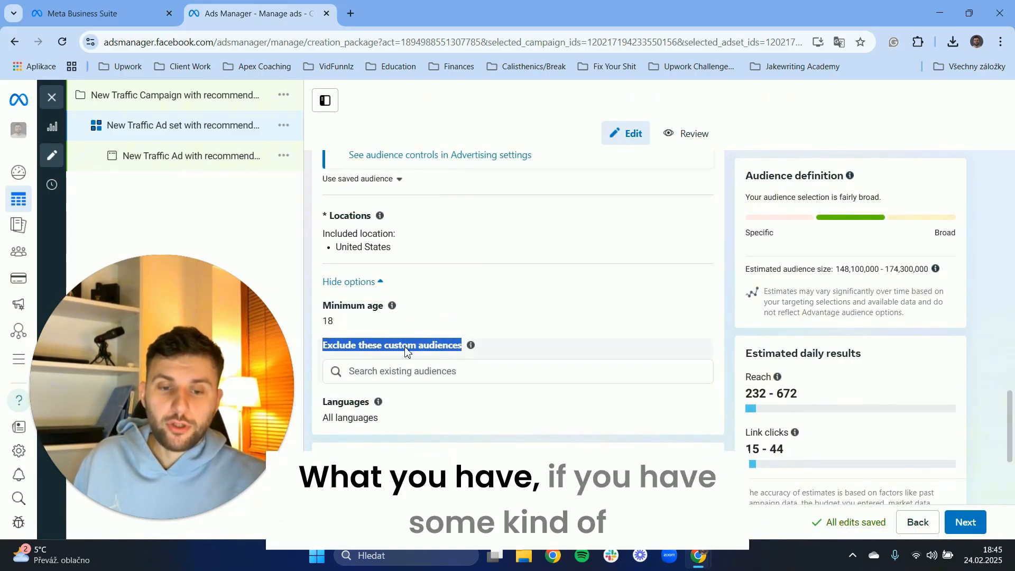
{"action": "left_click", "coordinate": [328, 351]}
{"action": "scroll", "coordinate": [324, 364], "scroll_direction": "down", "scroll_amount": 1}
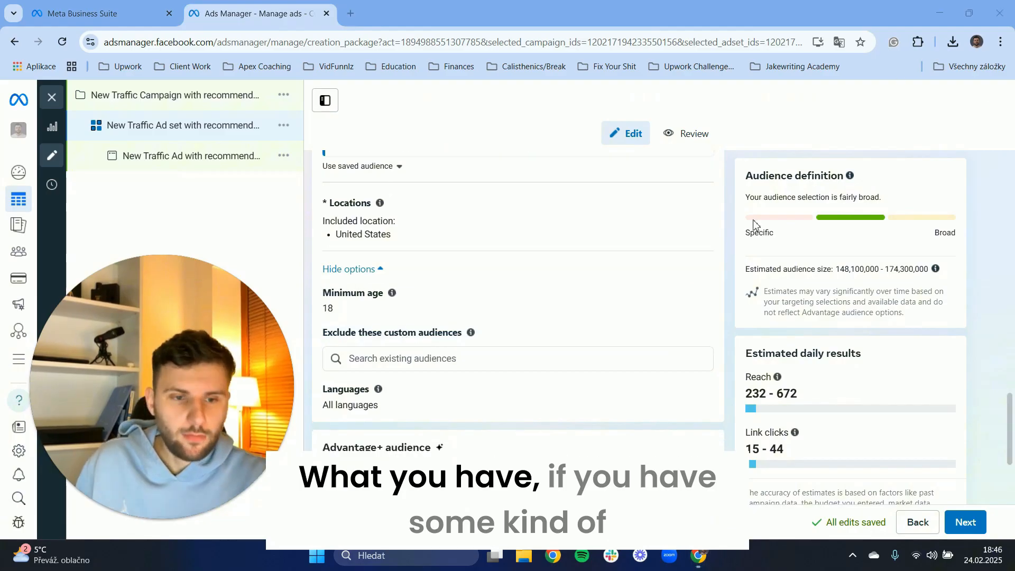
{"action": "left_click_drag", "start_coordinate": [321, 333], "coordinate": [471, 334]}
{"action": "left_click", "coordinate": [414, 336]}
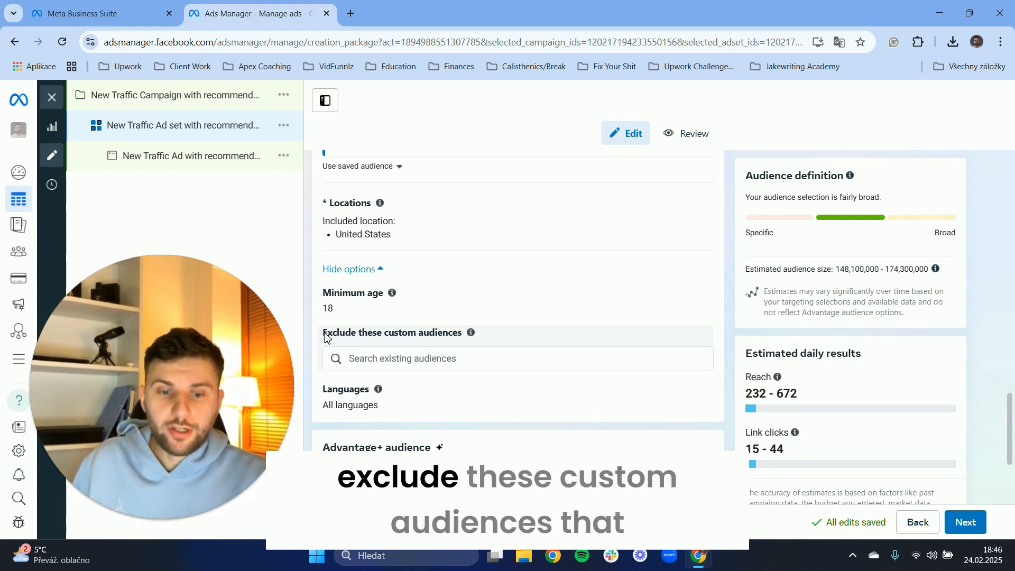
{"action": "left_click_drag", "start_coordinate": [326, 337], "coordinate": [461, 342]}
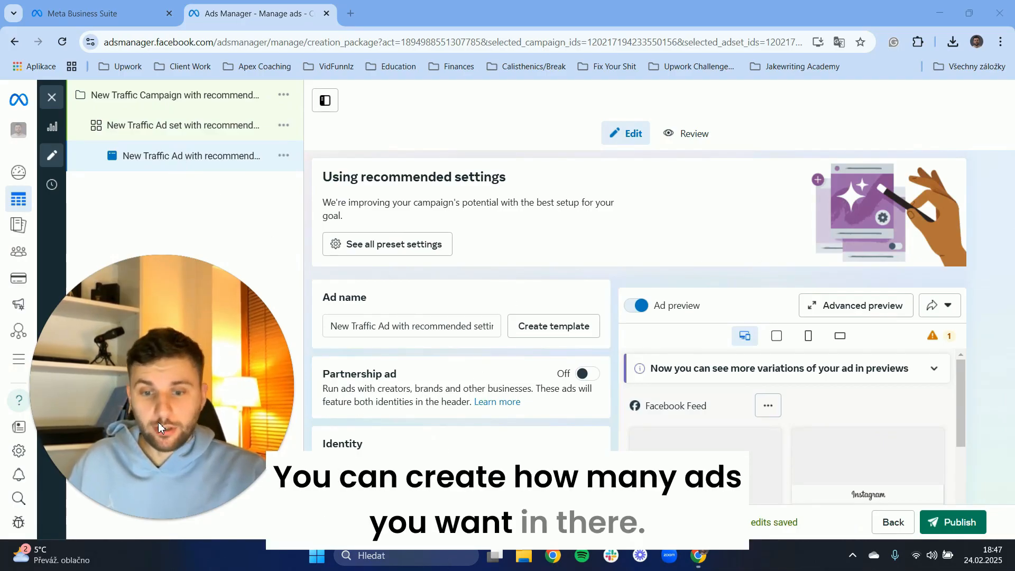
Rename the ad as Ad 1.
{"action": "scroll", "coordinate": [407, 296], "scroll_direction": "down", "scroll_amount": 10}
{"action": "scroll", "coordinate": [443, 336], "scroll_direction": "up", "scroll_amount": 10}
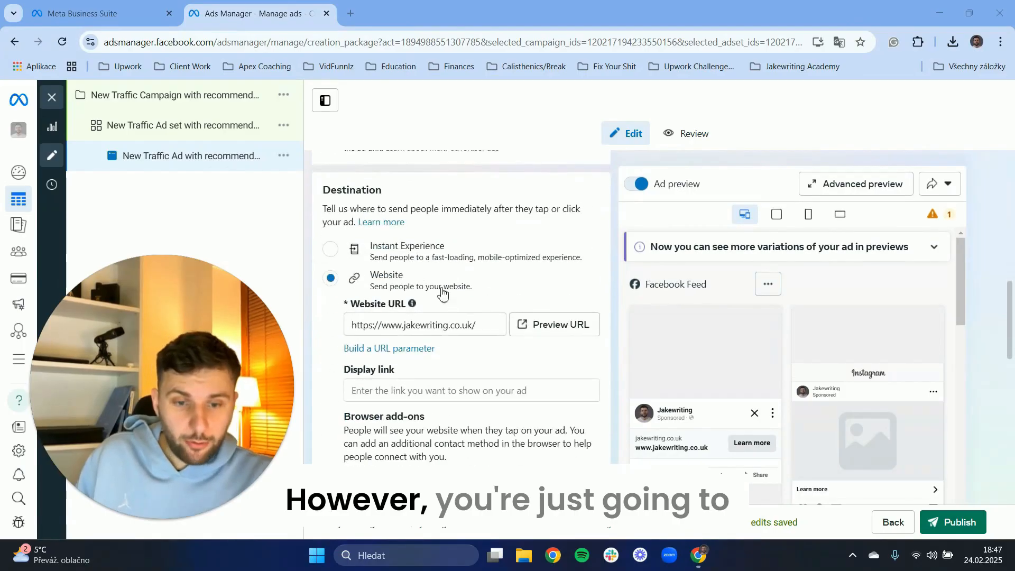
{"action": "scroll", "coordinate": [411, 276], "scroll_direction": "up", "scroll_amount": 2}
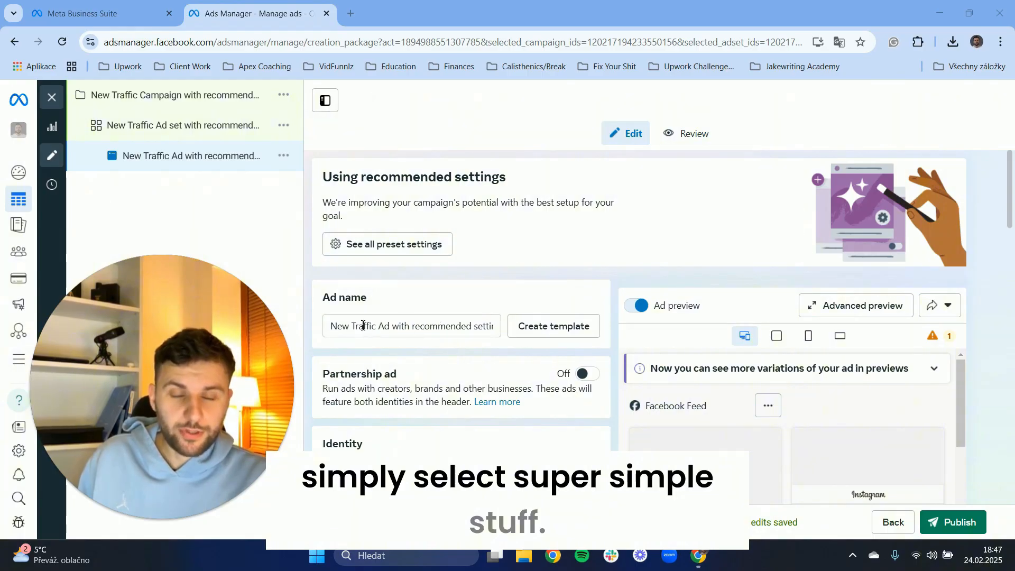
{"action": "scroll", "coordinate": [348, 327], "scroll_direction": "down", "scroll_amount": 1}
{"action": "scroll", "coordinate": [332, 329], "scroll_direction": "up", "scroll_amount": 1}
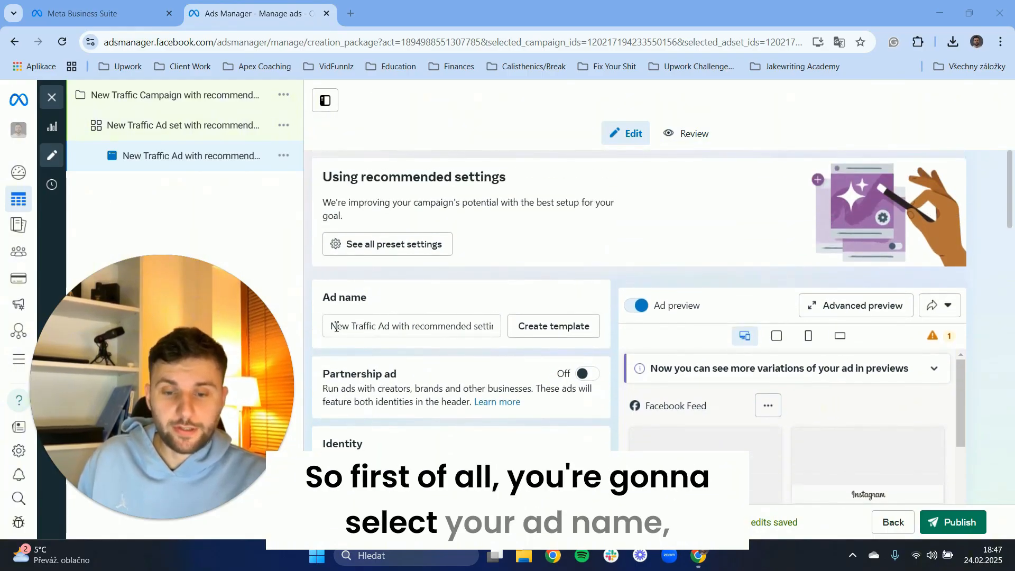
{"action": "left_click", "coordinate": [332, 326]}
{"action": "left_click_drag", "start_coordinate": [332, 326], "coordinate": [500, 327]}
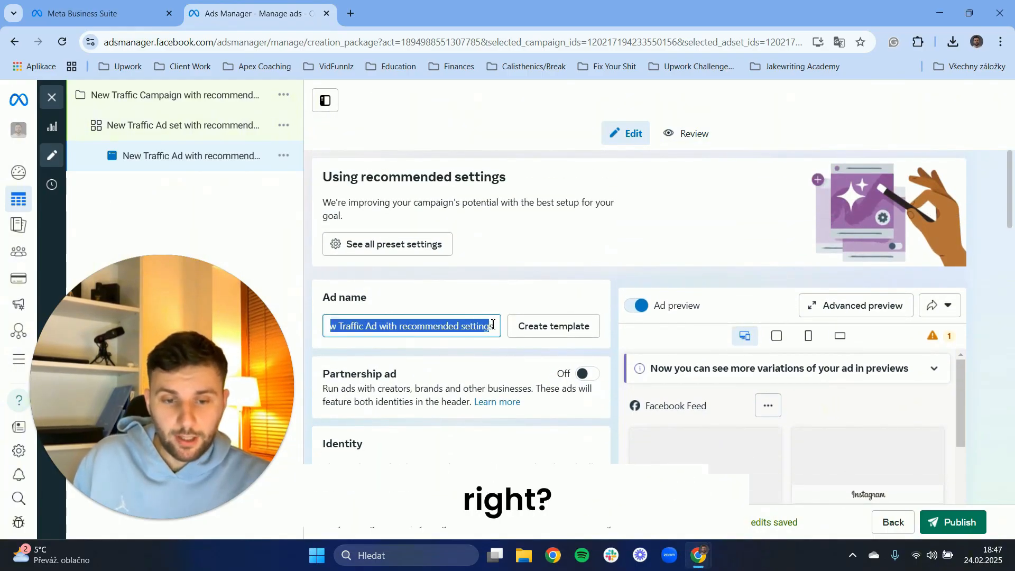
{"action": "key", "text": "BackSpace"}
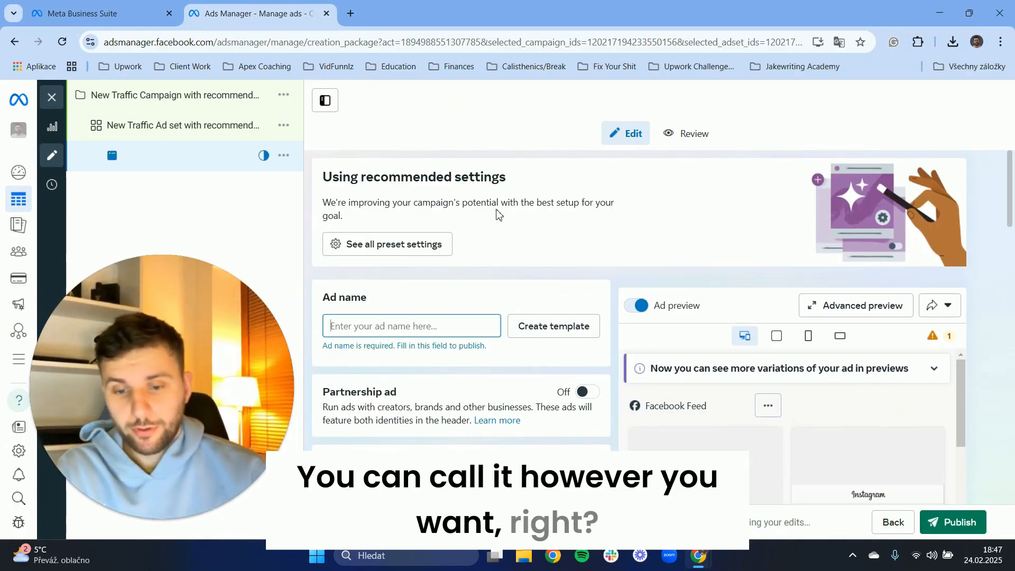
{"action": "type", "text": "Ad 1"}
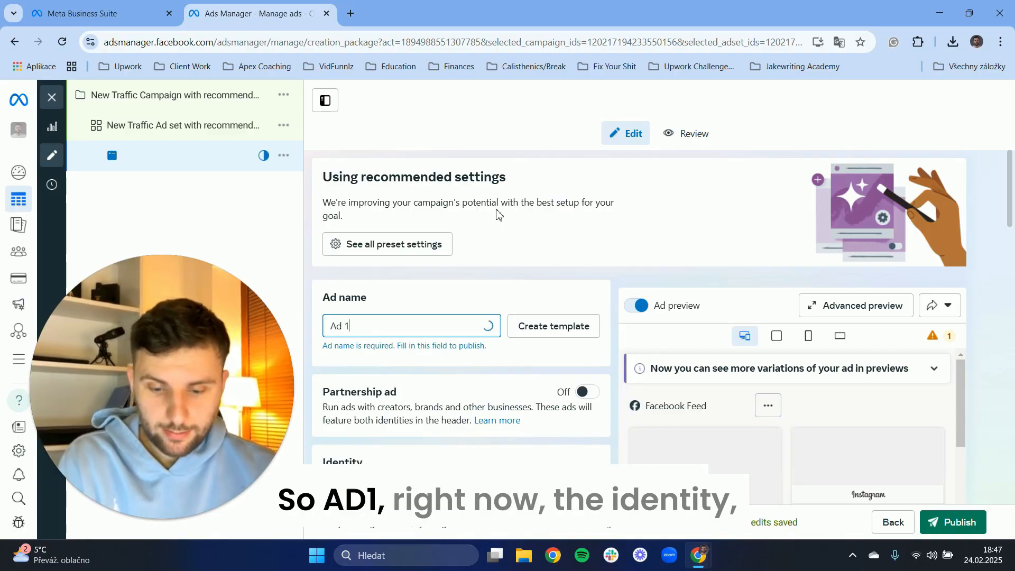
Select the Jakewriting Facebook Page as the ad's identity.
{"action": "scroll", "coordinate": [487, 290], "scroll_direction": "down", "scroll_amount": 5}
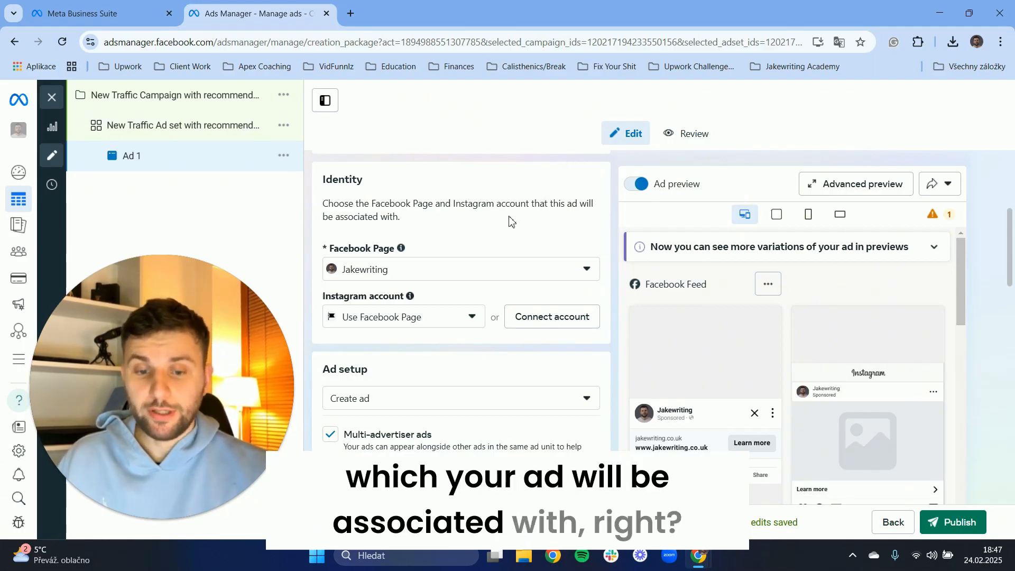
{"action": "left_click", "coordinate": [404, 275]}
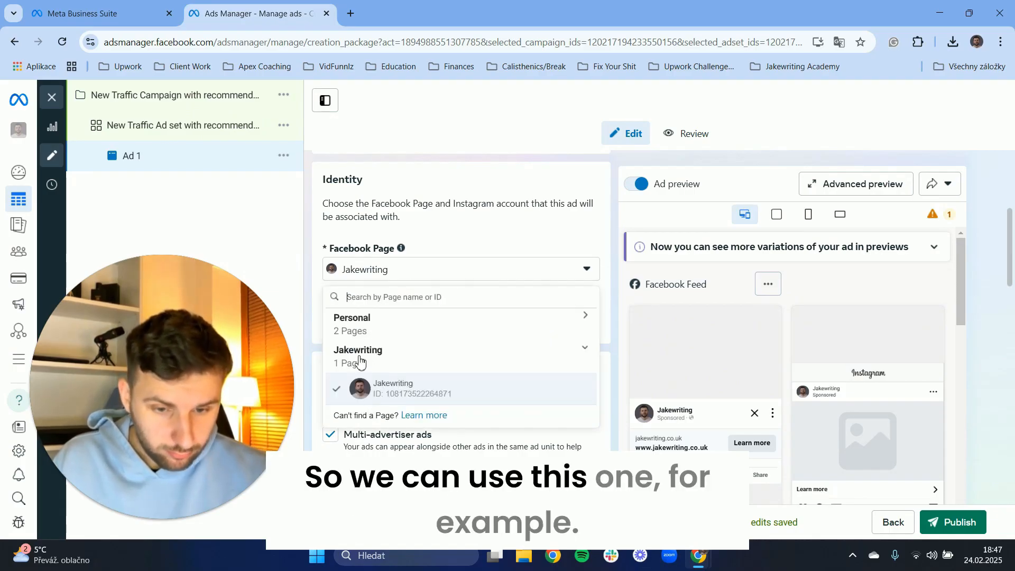
{"action": "left_click", "coordinate": [460, 276]}
Set the ad's Instagram account to use the Facebook Page.
{"action": "scroll", "coordinate": [391, 255], "scroll_direction": "down", "scroll_amount": 1}
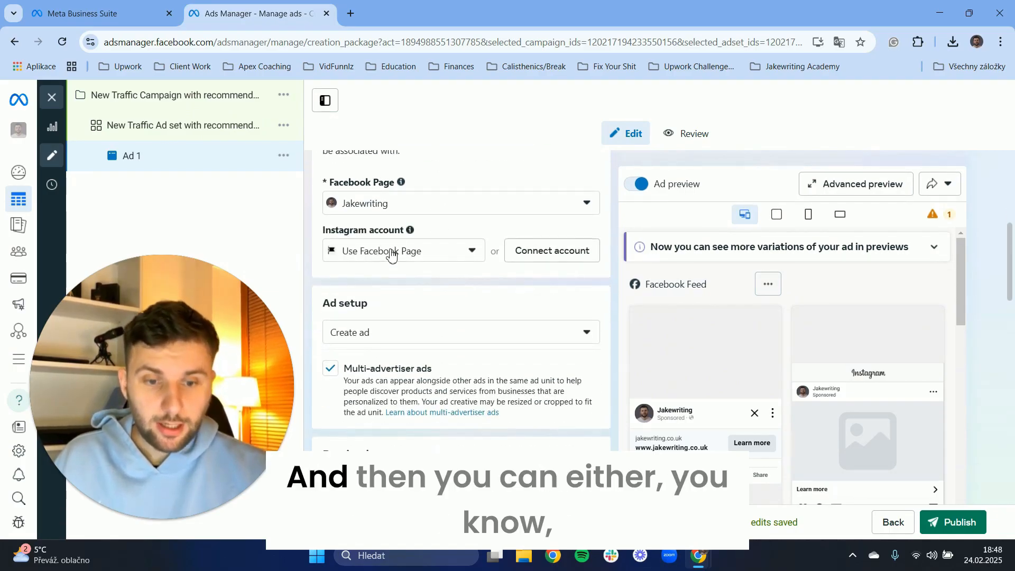
{"action": "mouse_move", "coordinate": [409, 233]}
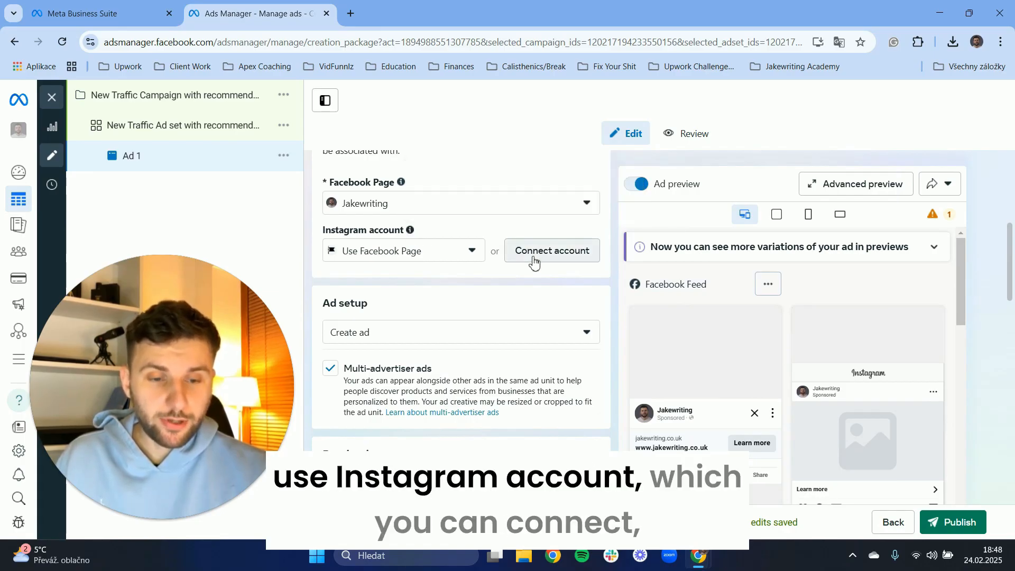
{"action": "left_click", "coordinate": [407, 254]}
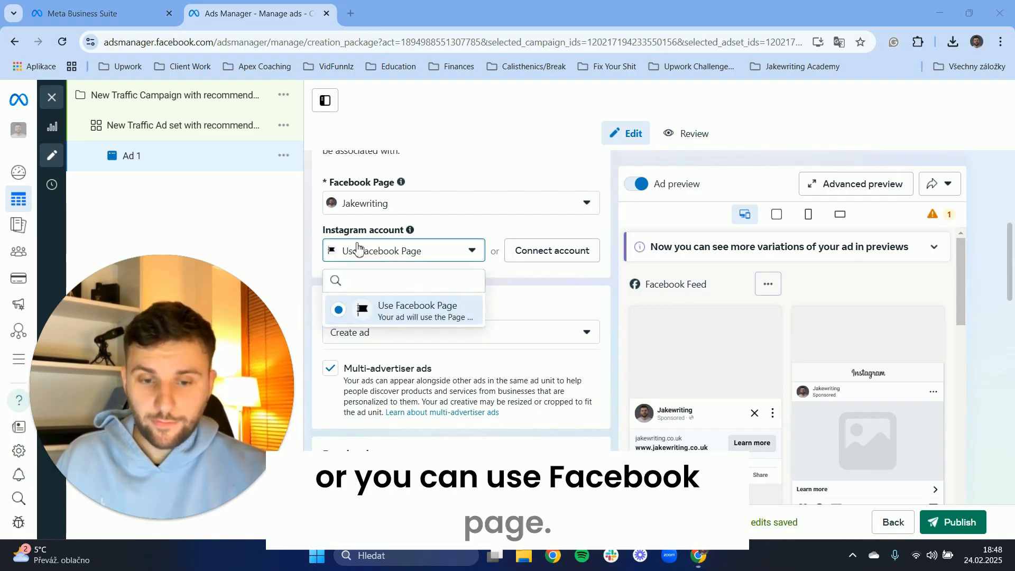
{"action": "left_click", "coordinate": [379, 250]}
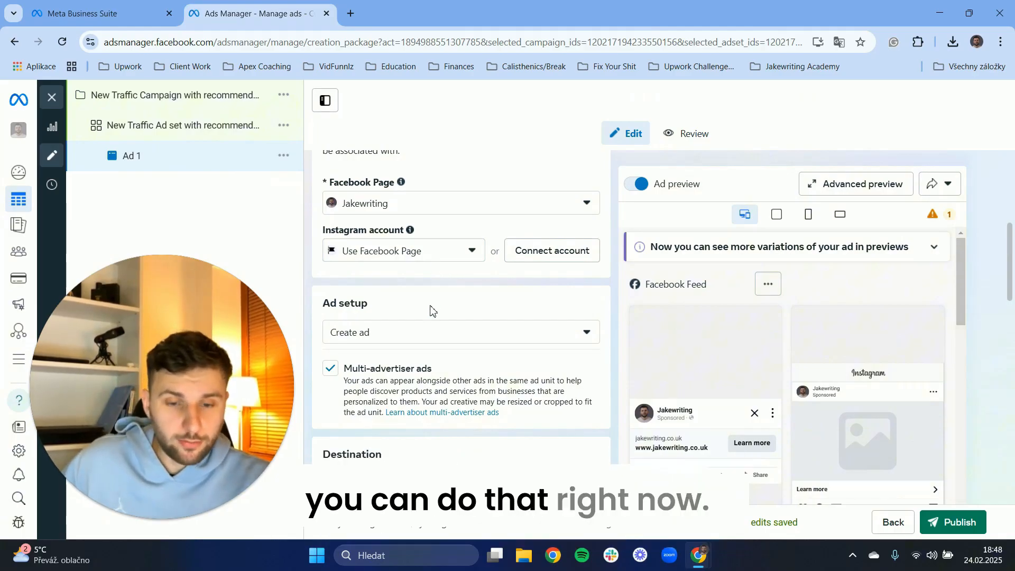
Choose Create ad as the ad setup and turn off multi-advertiser ads.
{"action": "scroll", "coordinate": [419, 268], "scroll_direction": "down", "scroll_amount": 3}
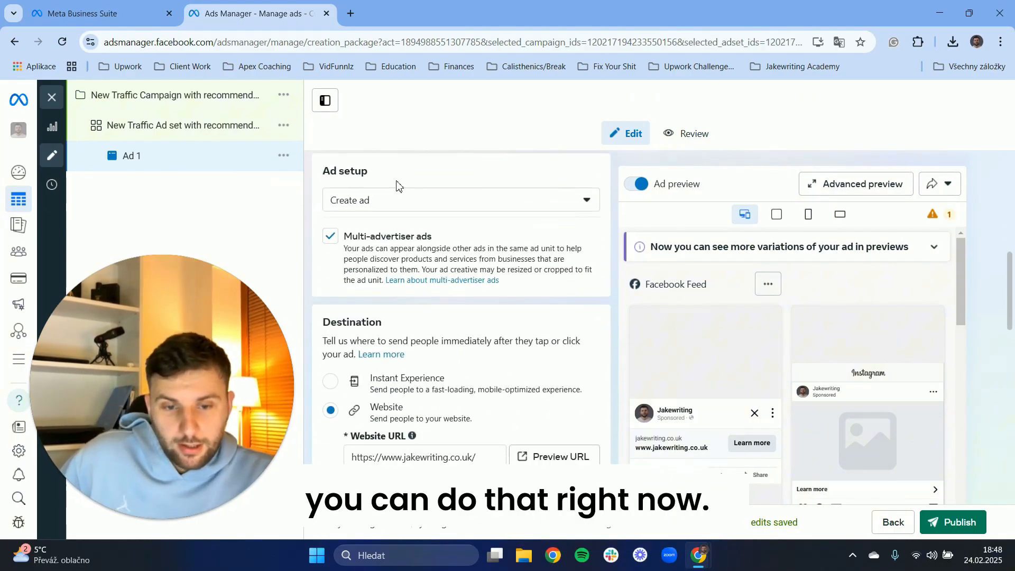
{"action": "left_click", "coordinate": [408, 208]}
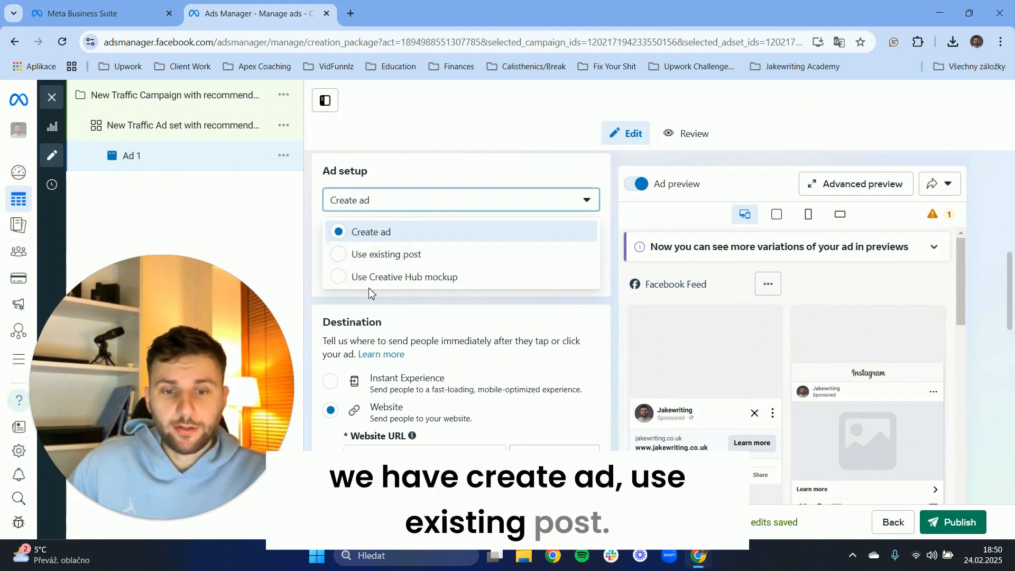
{"action": "left_click", "coordinate": [351, 232]}
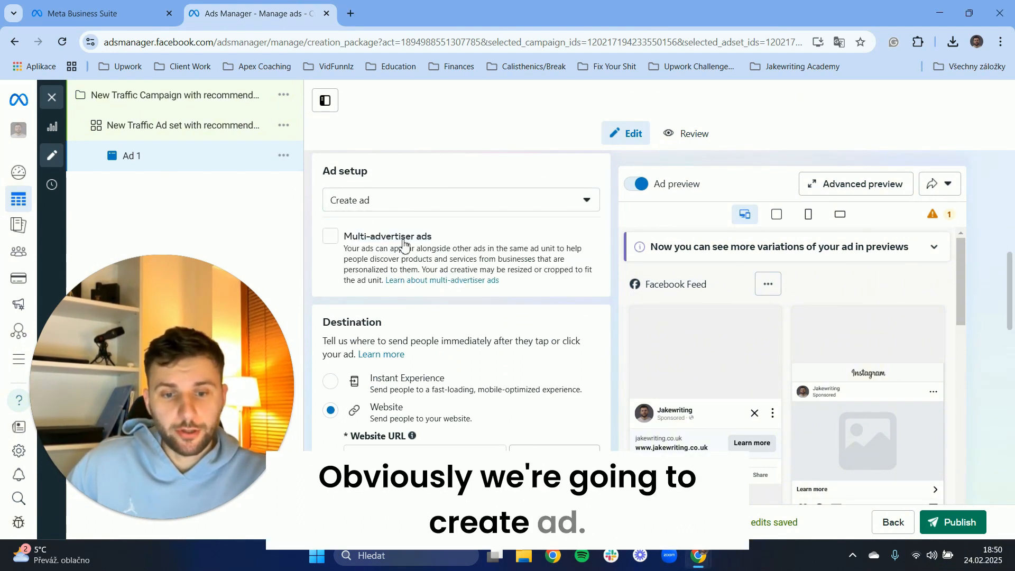
Begin setting up the ad creative as an image ad.
{"action": "scroll", "coordinate": [362, 233], "scroll_direction": "down", "scroll_amount": 3}
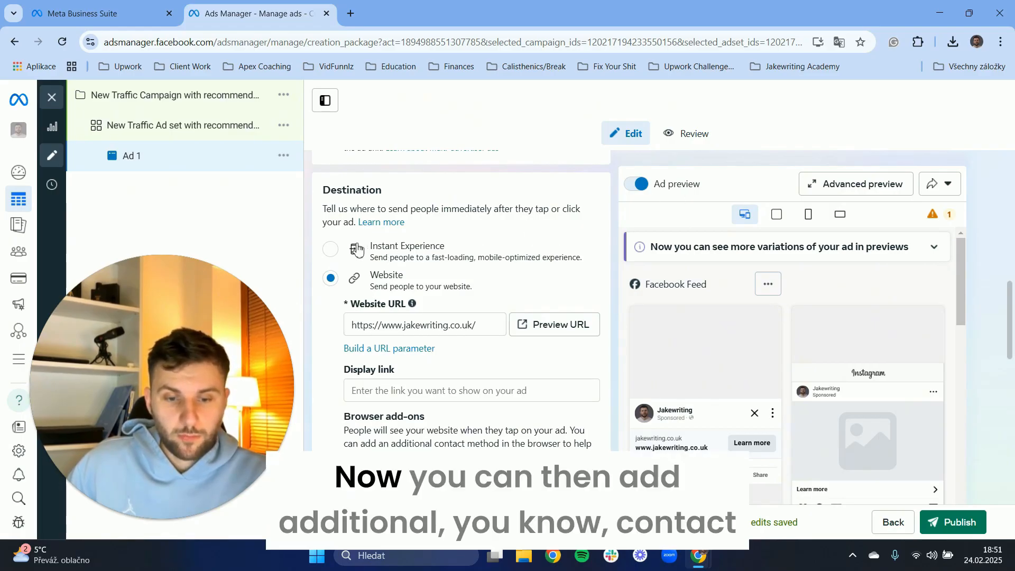
{"action": "scroll", "coordinate": [455, 259], "scroll_direction": "down", "scroll_amount": 4}
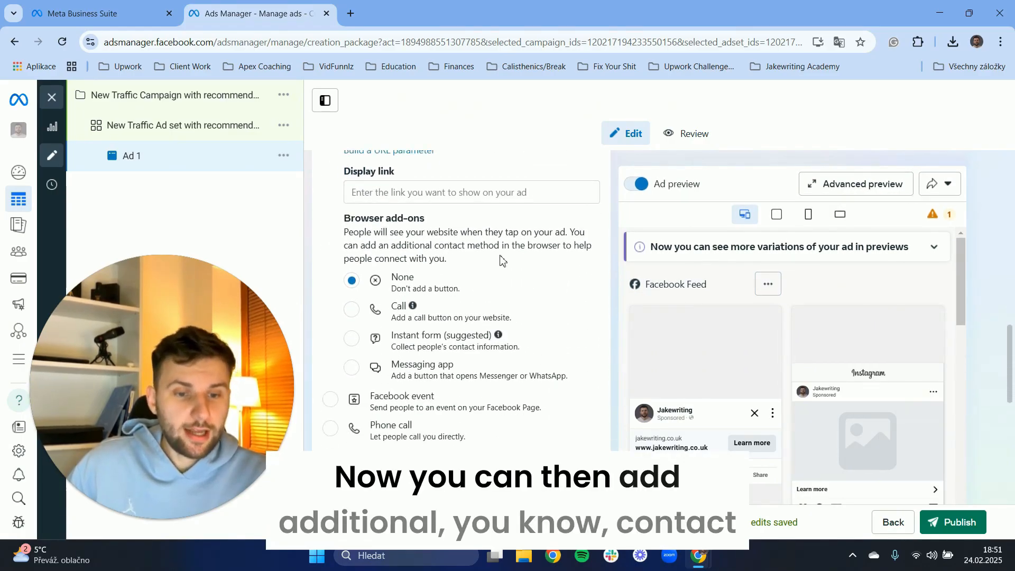
{"action": "left_click_drag", "start_coordinate": [483, 246], "coordinate": [546, 252]}
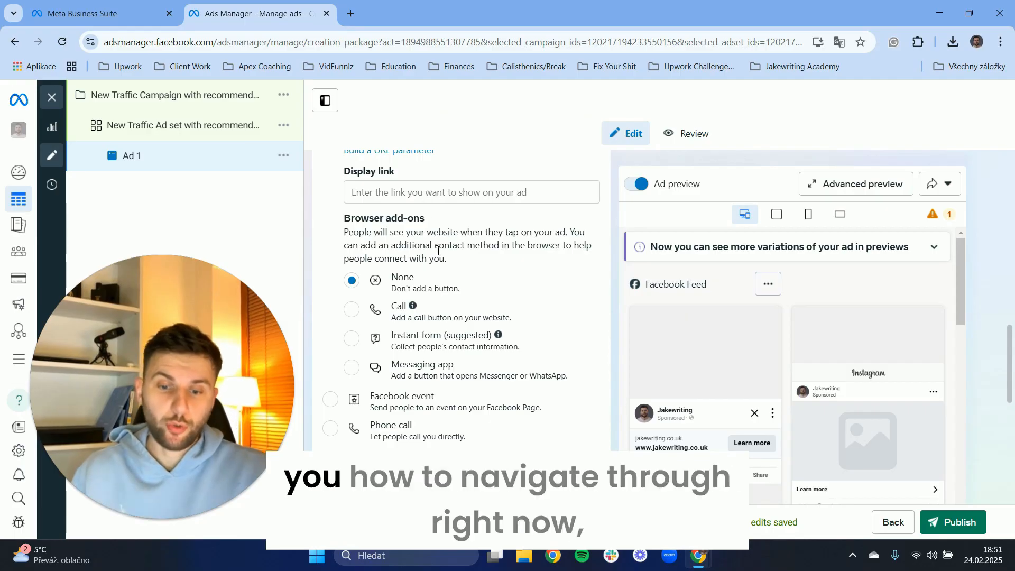
{"action": "scroll", "coordinate": [444, 292], "scroll_direction": "down", "scroll_amount": 5}
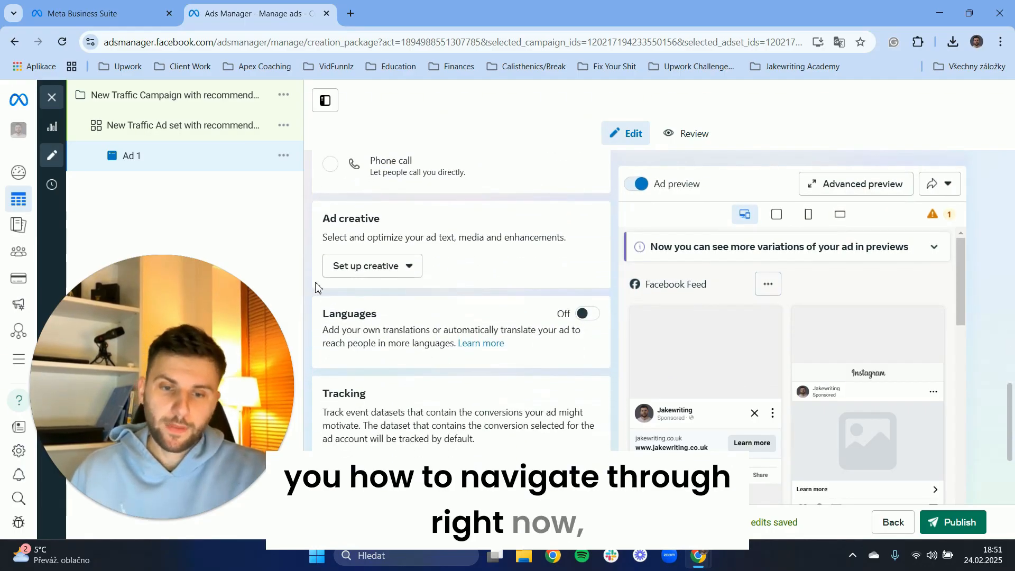
{"action": "left_click_drag", "start_coordinate": [321, 218], "coordinate": [400, 217]}
{"action": "left_click", "coordinate": [401, 217]}
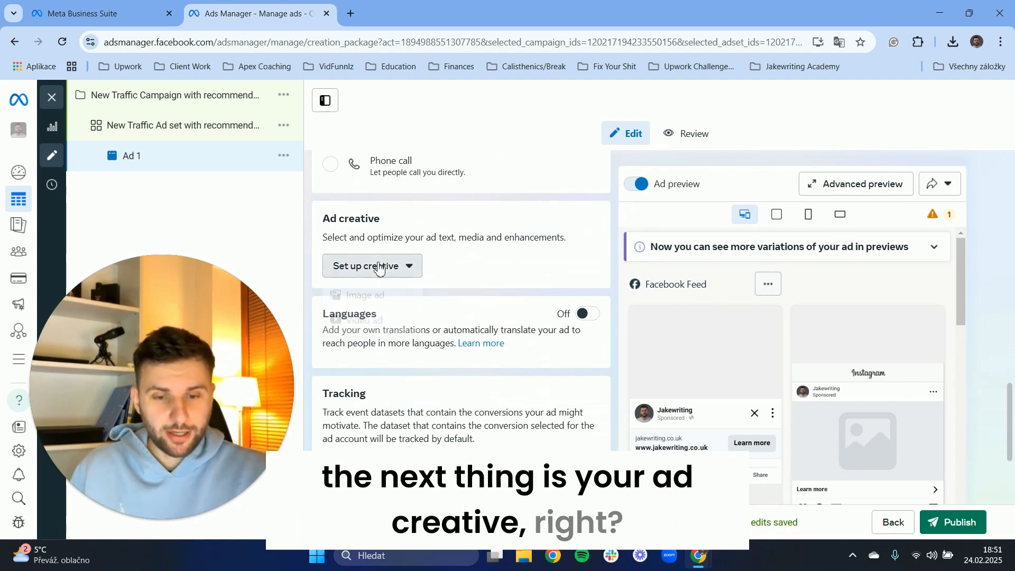
{"action": "left_click", "coordinate": [376, 266]}
{"action": "left_click", "coordinate": [439, 249]}
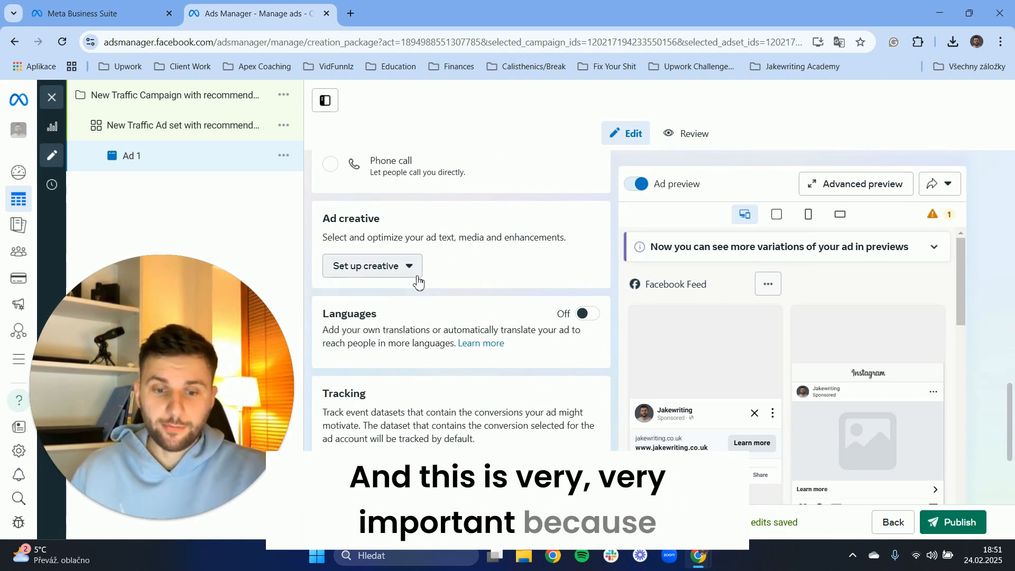
{"action": "left_click", "coordinate": [385, 266]}
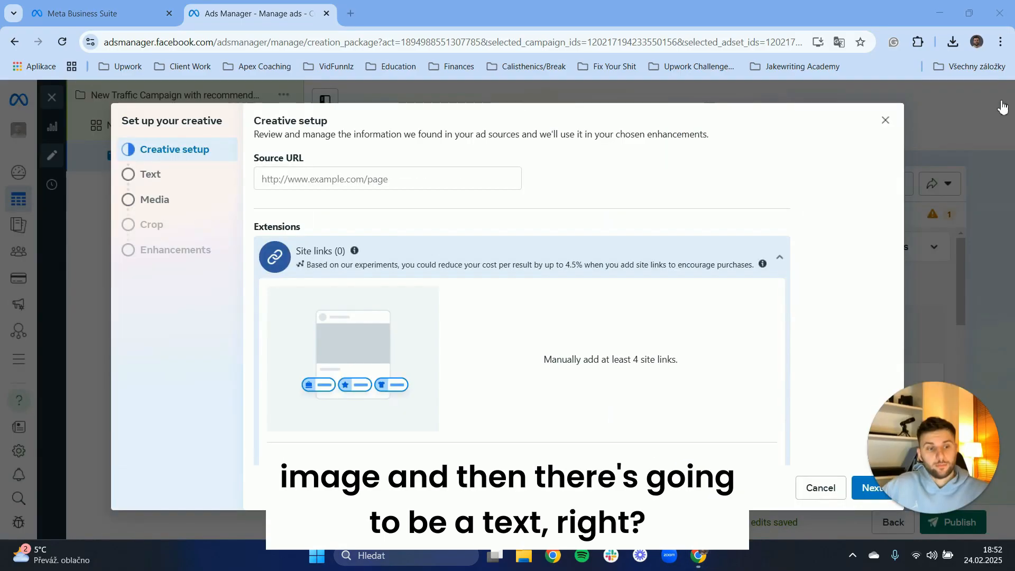
{"action": "left_click", "coordinate": [365, 299]}
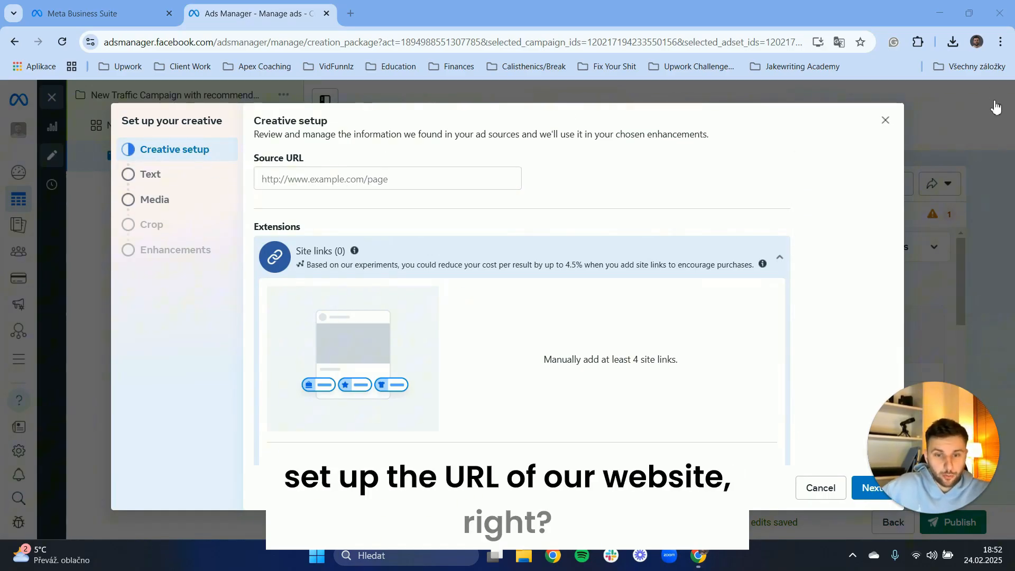
{"action": "left_click", "coordinate": [270, 181]}
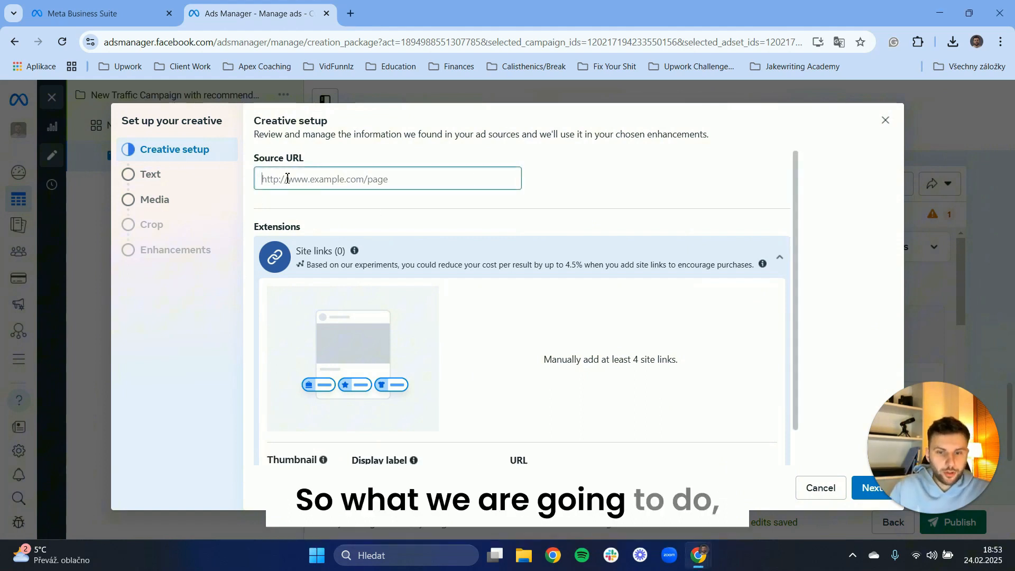
{"action": "type", "text": "www"}
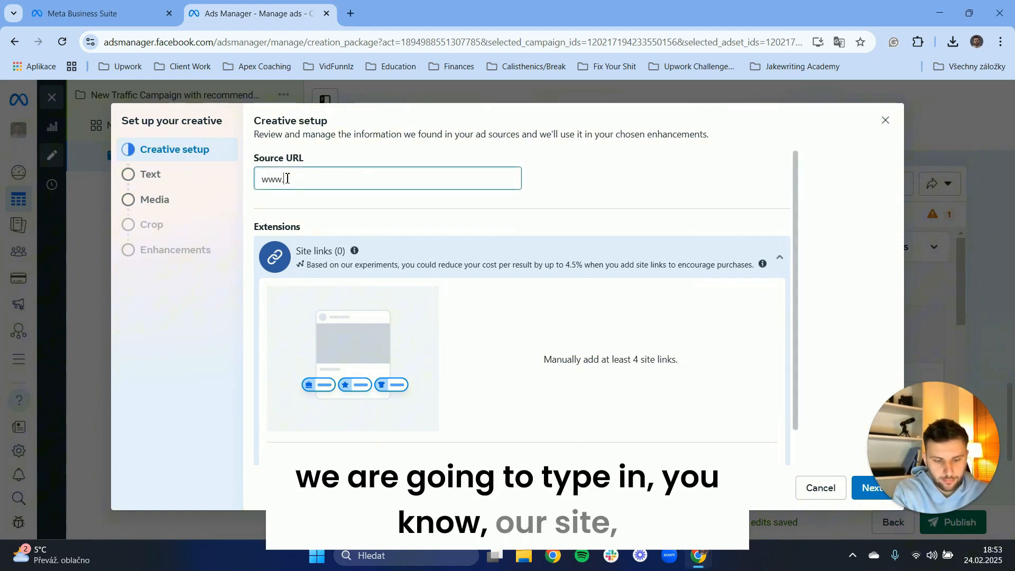
{"action": "type", "text": ".jakewriting"}
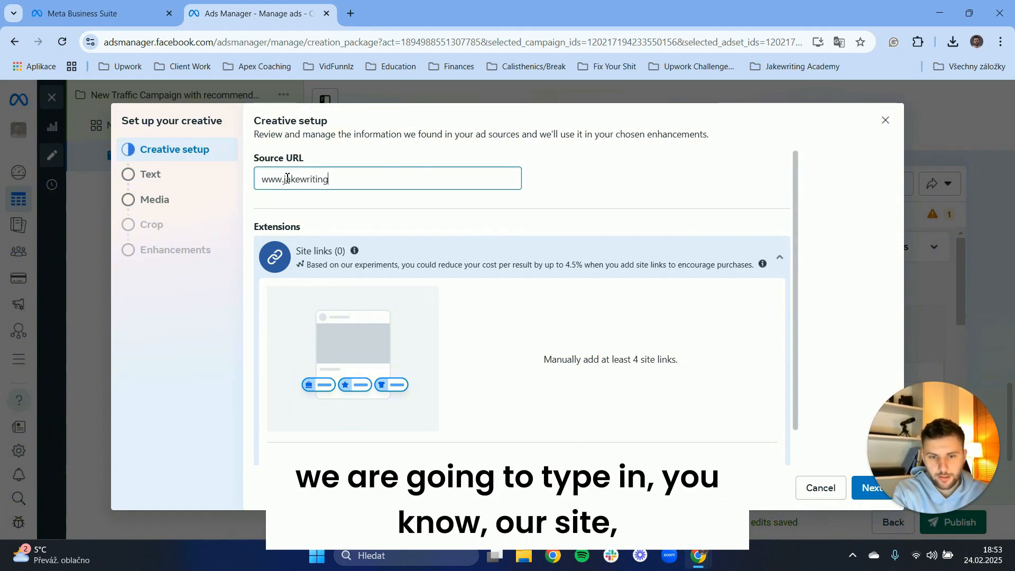
{"action": "type", "text": ".co.uk"}
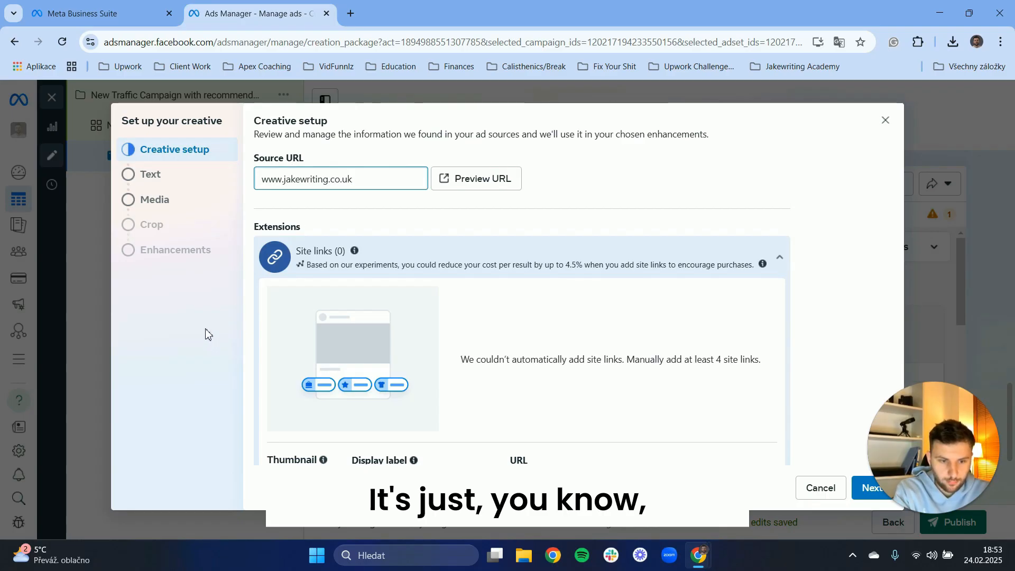
Upload jakub.png as the site link's thumbnail image.
{"action": "scroll", "coordinate": [423, 228], "scroll_direction": "down", "scroll_amount": 1}
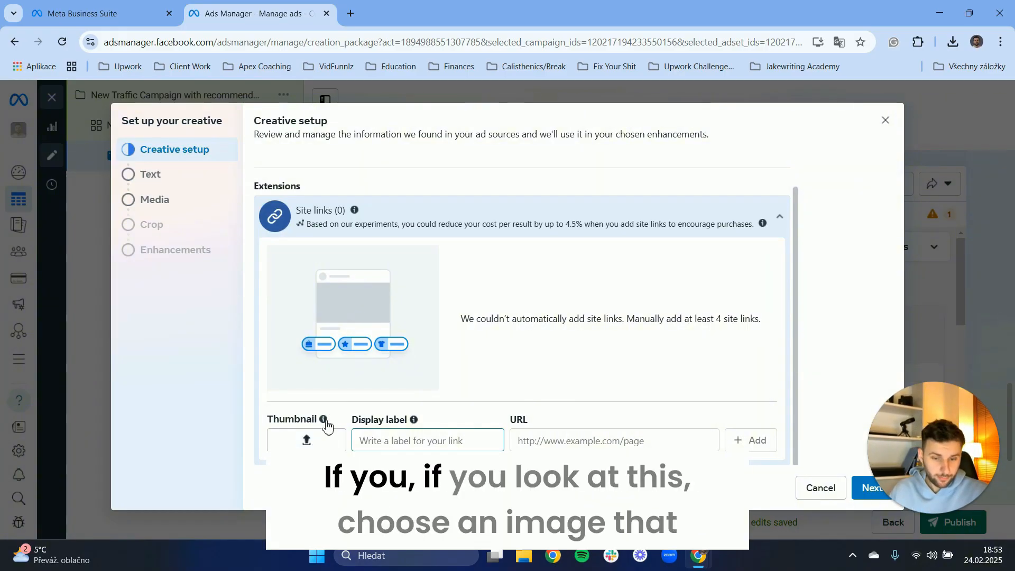
{"action": "mouse_move", "coordinate": [325, 420]}
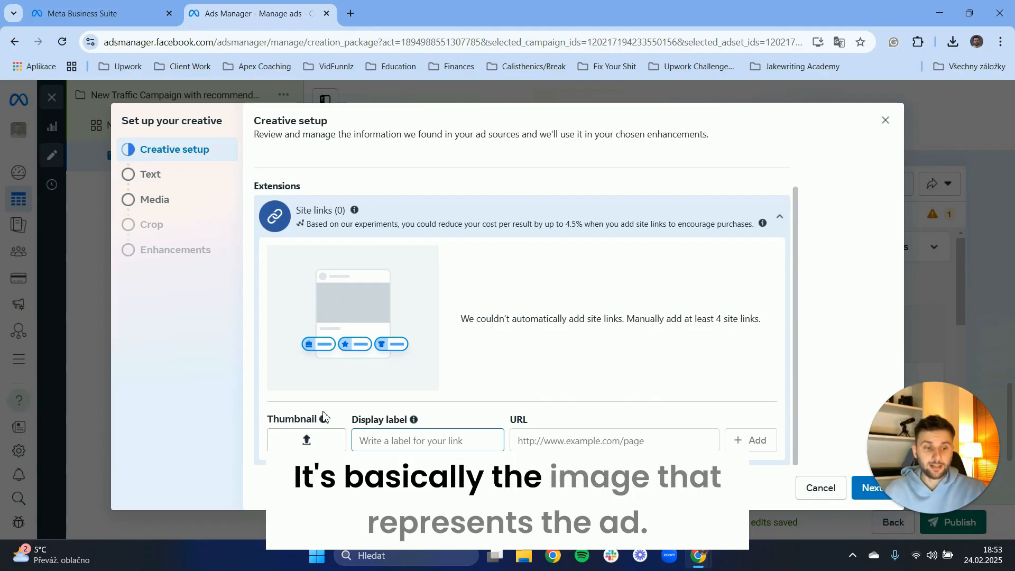
{"action": "left_click", "coordinate": [306, 441]}
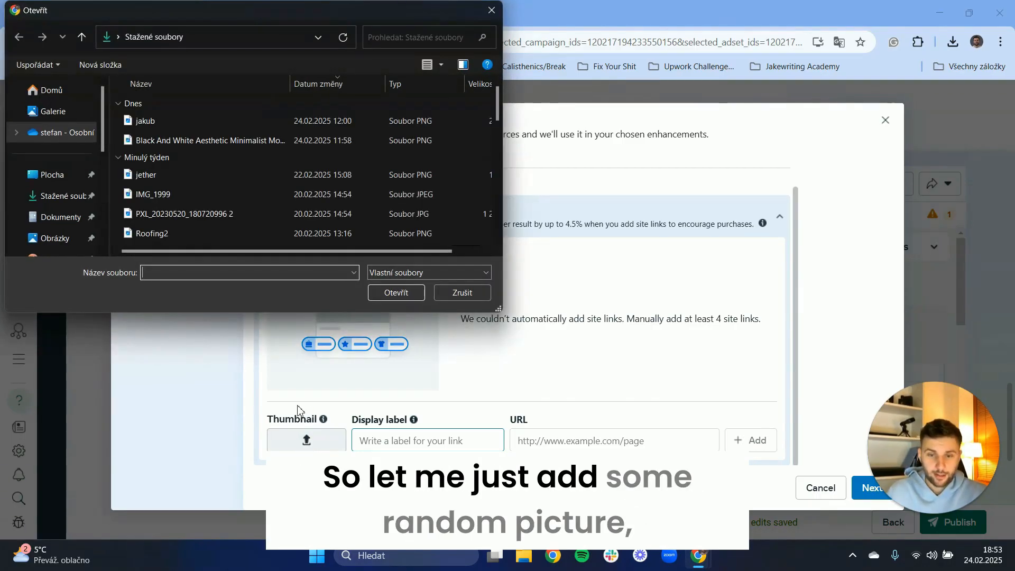
{"action": "left_click", "coordinate": [158, 124]}
{"action": "left_click", "coordinate": [409, 295]}
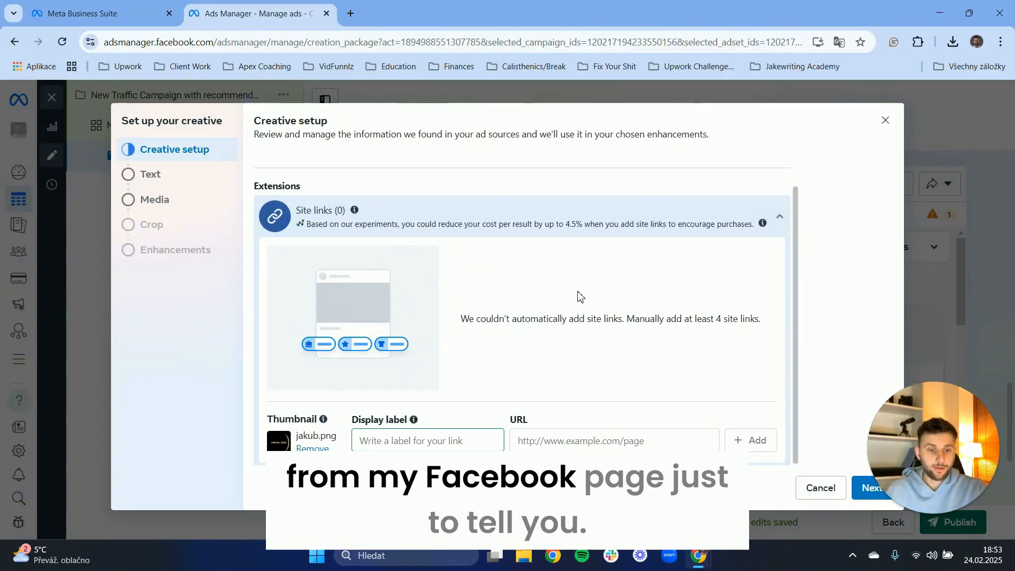
Set the site link's display label to Marketing Website.
{"action": "scroll", "coordinate": [565, 304], "scroll_direction": "down", "scroll_amount": 1}
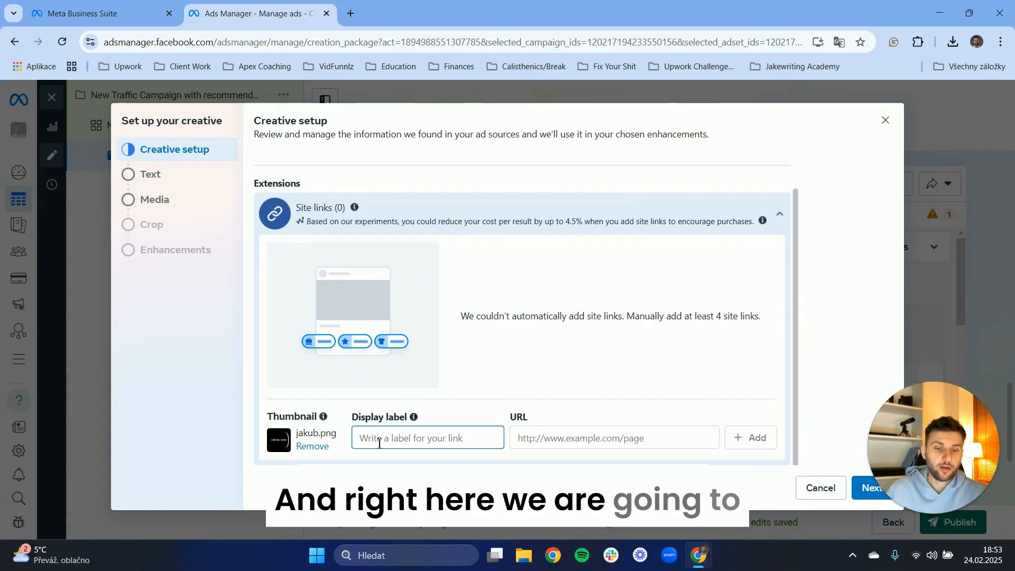
{"action": "left_click_drag", "start_coordinate": [351, 417], "coordinate": [400, 420]}
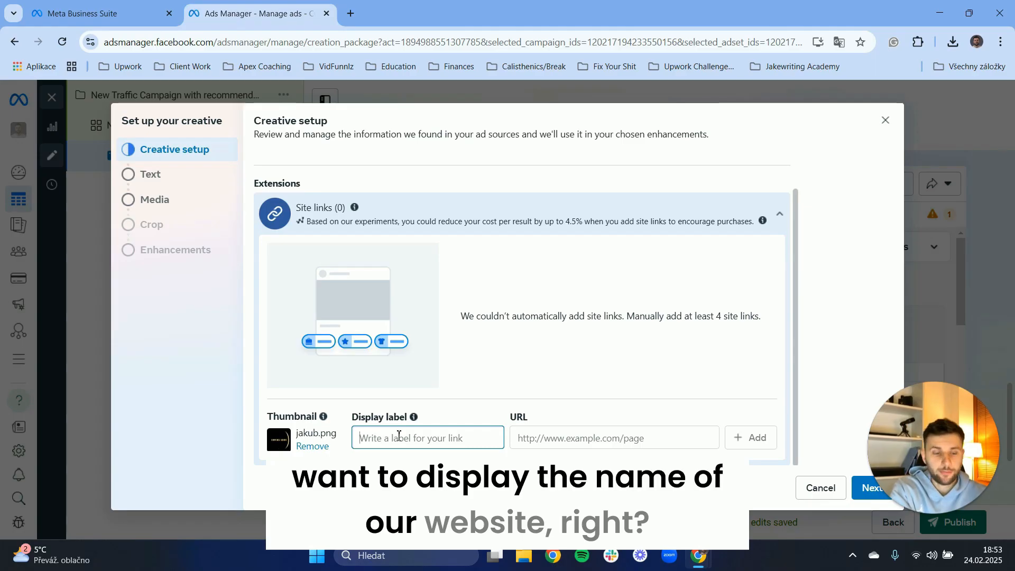
{"action": "type", "text": "C"}
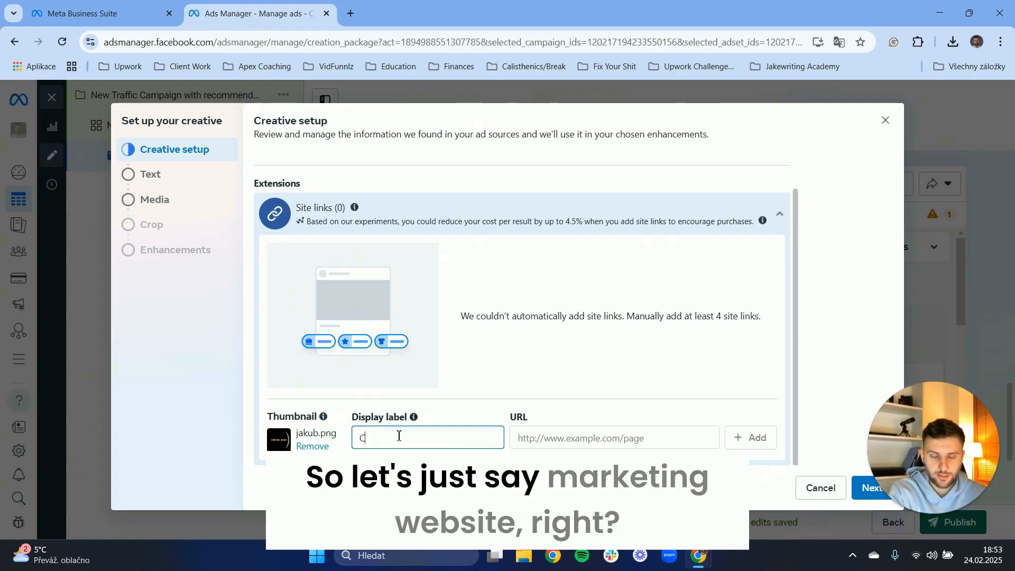
{"action": "type", "text": "m"}
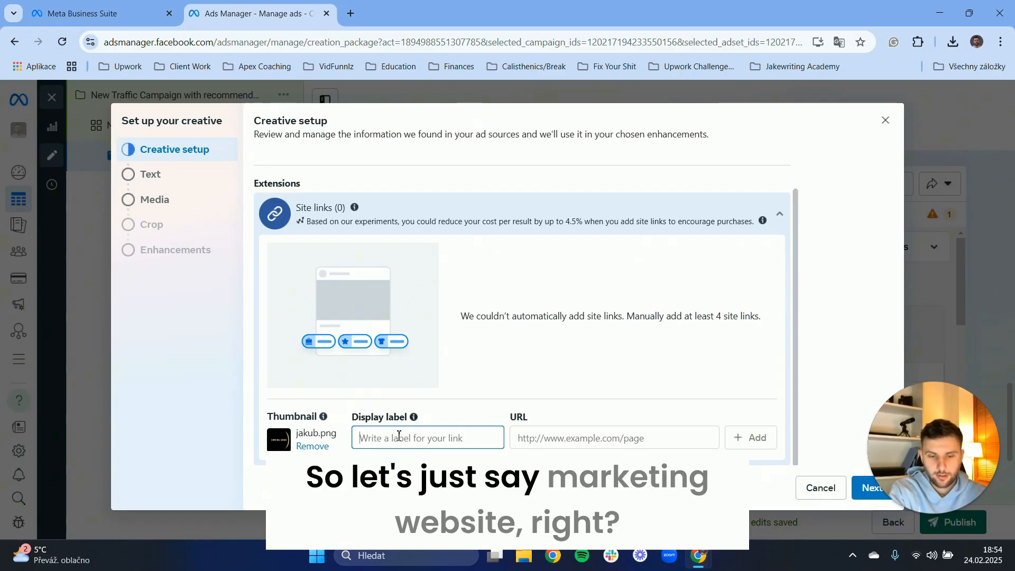
{"action": "type", "text": "Marke"}
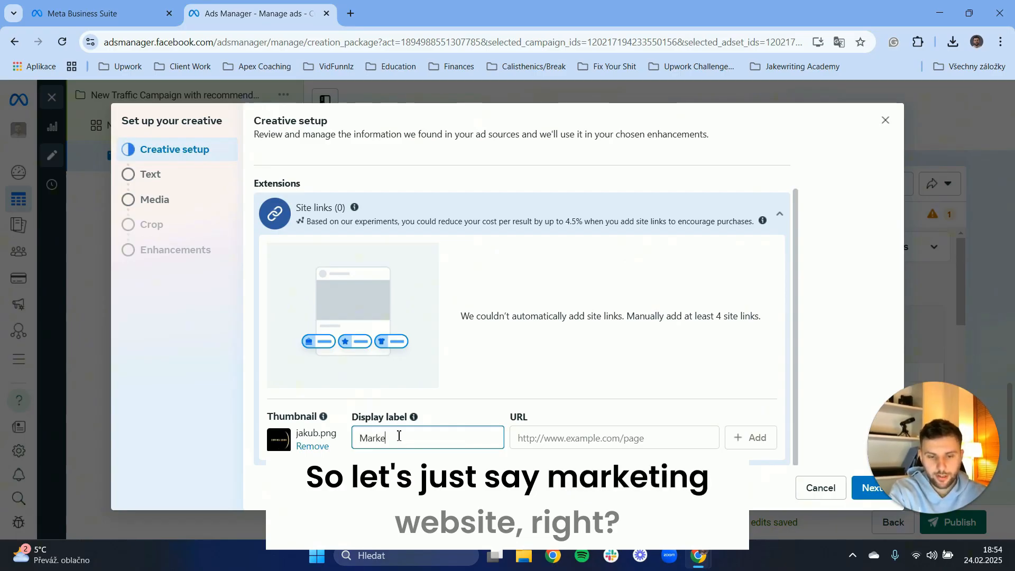
{"action": "type", "text": "ting Website"}
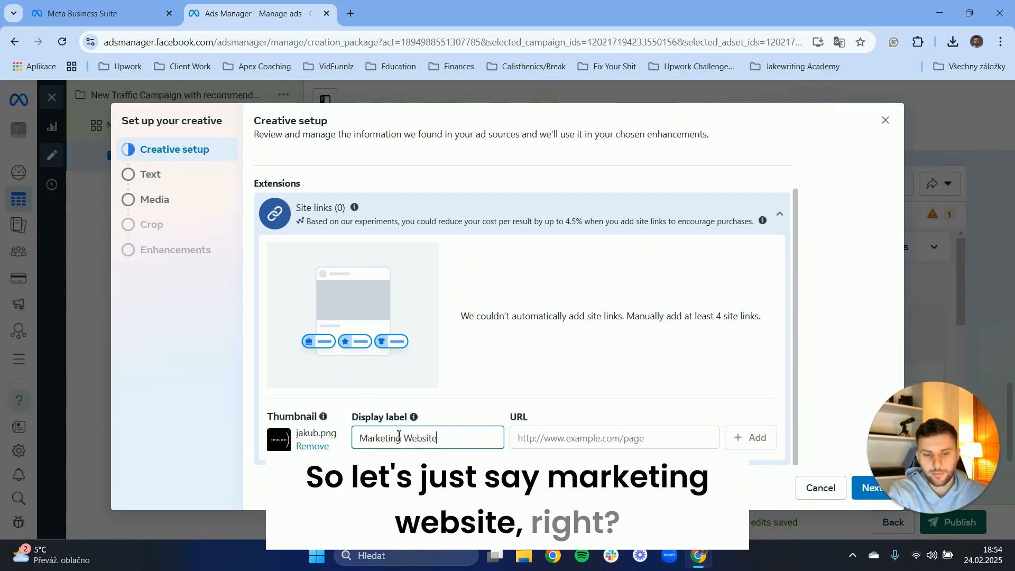
Copy the source URL and paste it into the site link's URL field.
{"action": "scroll", "coordinate": [408, 404], "scroll_direction": "up", "scroll_amount": 1}
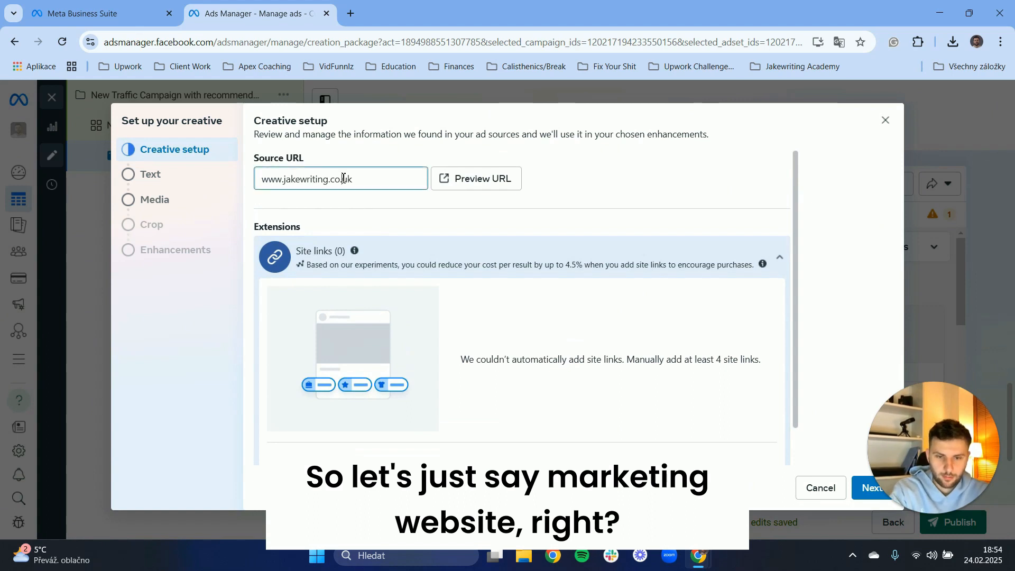
{"action": "key", "text": "ctrl+a"}
{"action": "key", "text": "ctrl+c"}
{"action": "scroll", "coordinate": [611, 335], "scroll_direction": "down", "scroll_amount": 2}
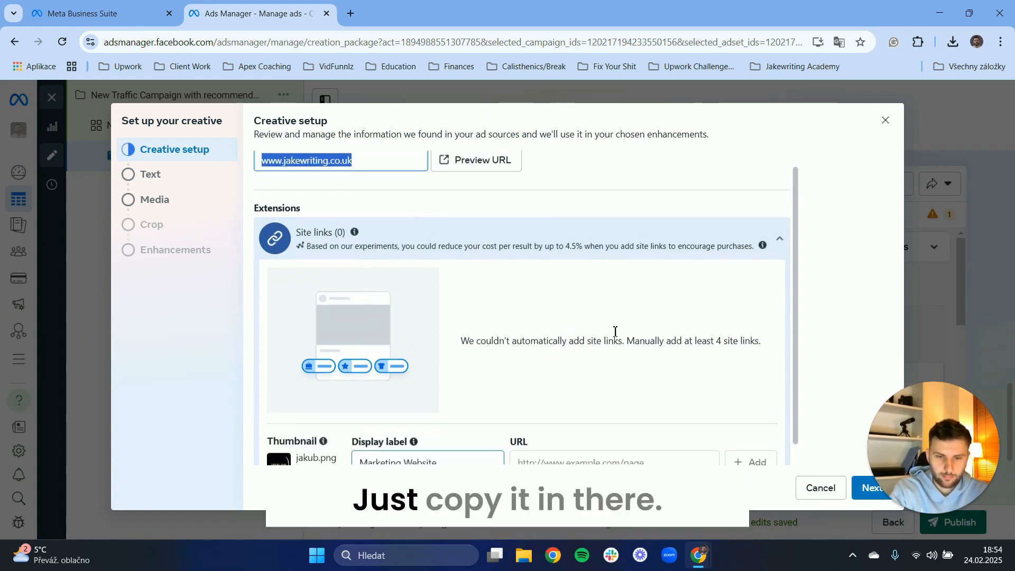
{"action": "left_click", "coordinate": [658, 441]}
{"action": "key", "text": "ctrl+v"}
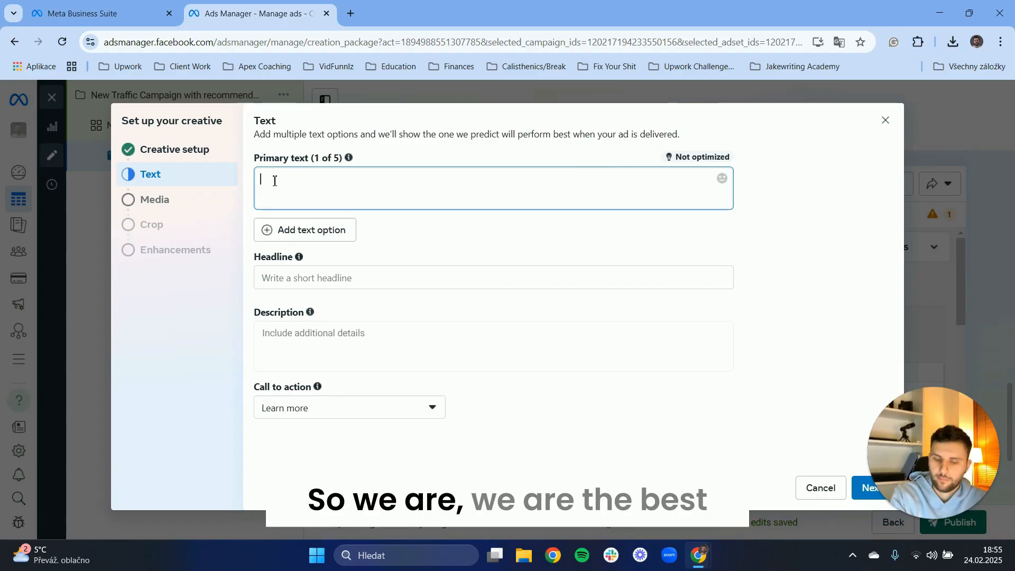
Write the primary text "We are the best marketing agency of 2024. Here is why..." followed by numbered lines 1) and 2).
{"action": "type", "text": "We are the bes"}
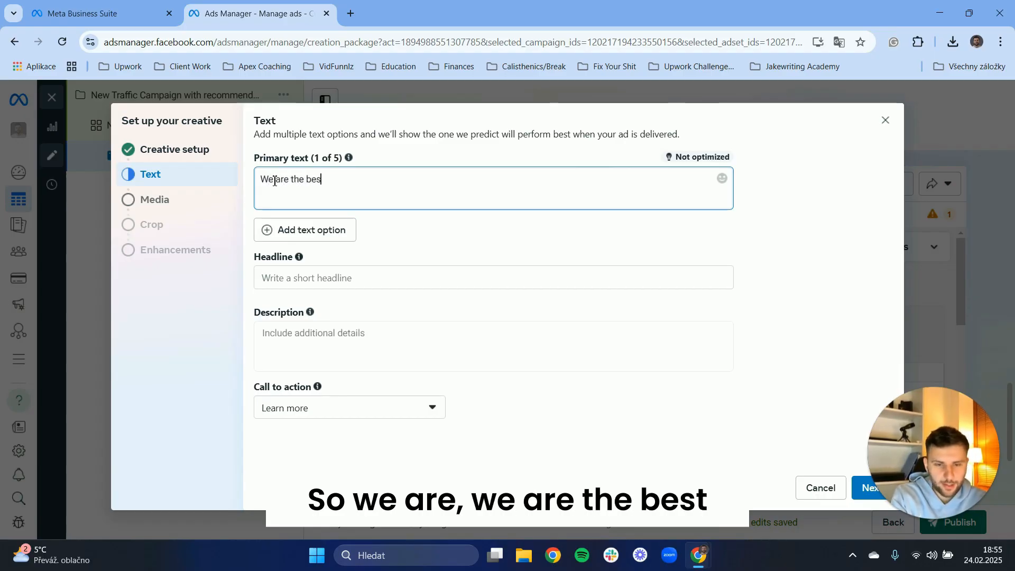
{"action": "type", "text": "t marketing "}
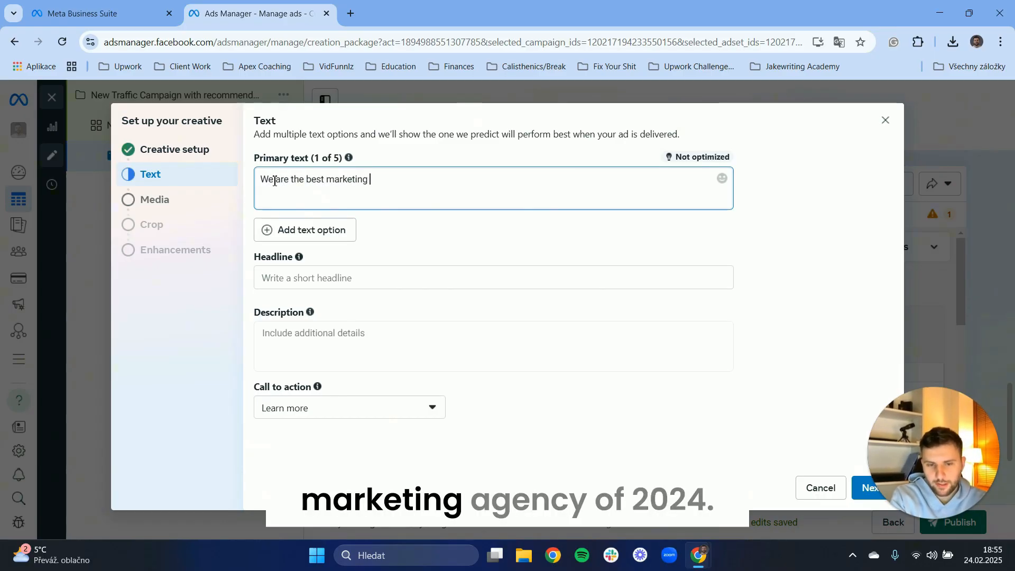
{"action": "type", "text": "agency of"}
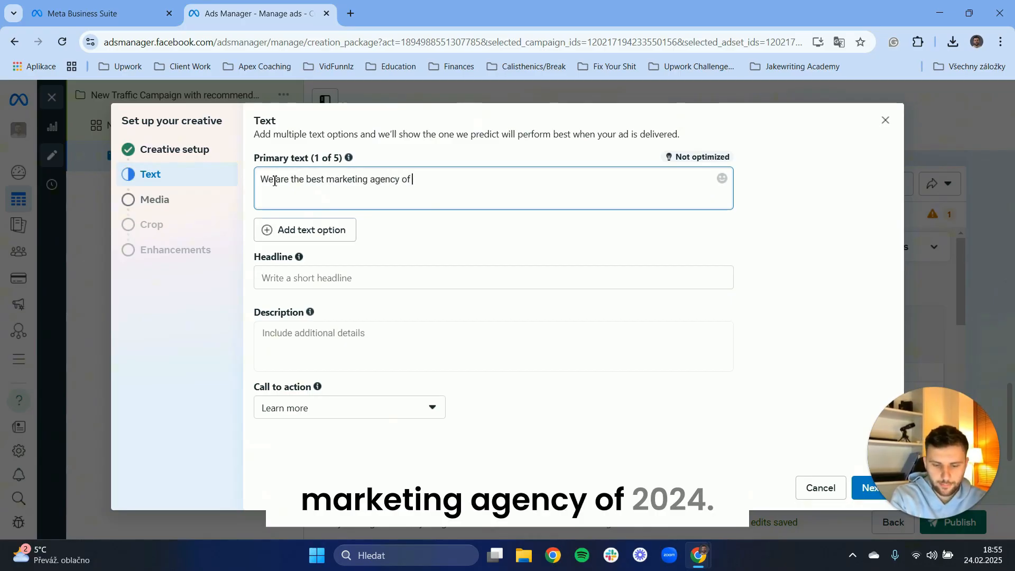
{"action": "type", "text": " 2024. He"}
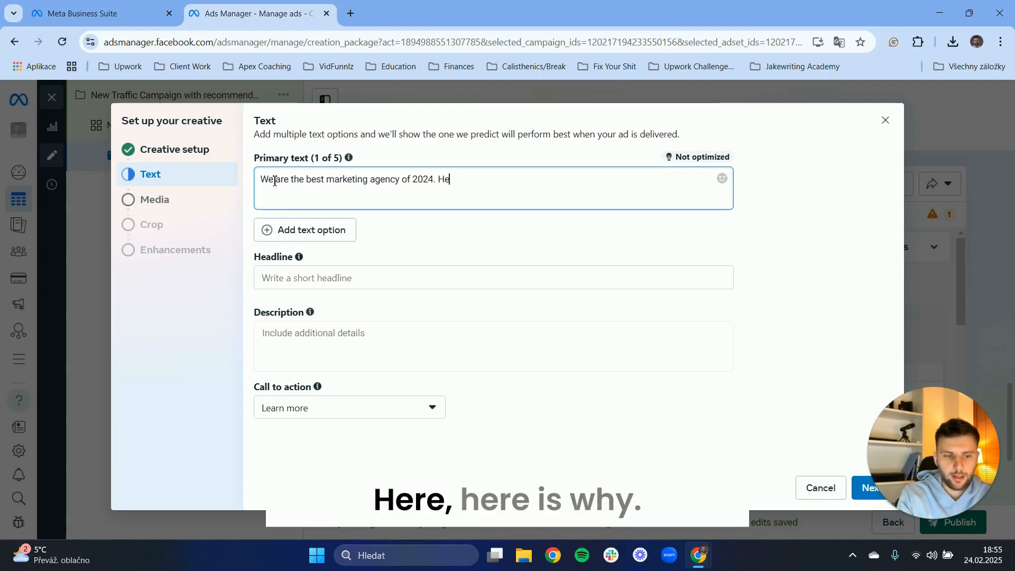
{"action": "type", "text": "re "}
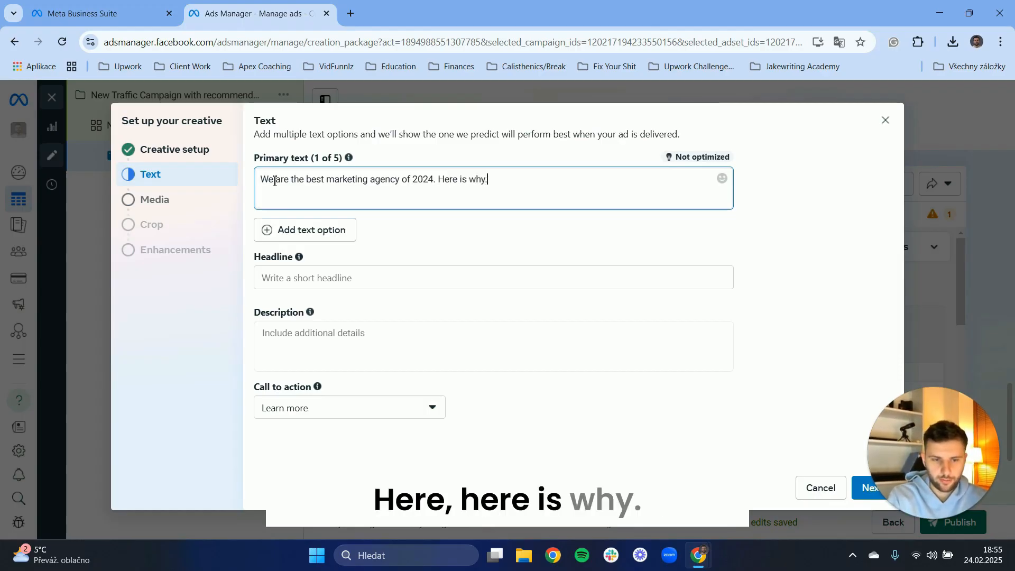
{"action": "type", "text": "is why..."}
{"action": "key", "text": "Return"}
{"action": "type", "text": "1"}
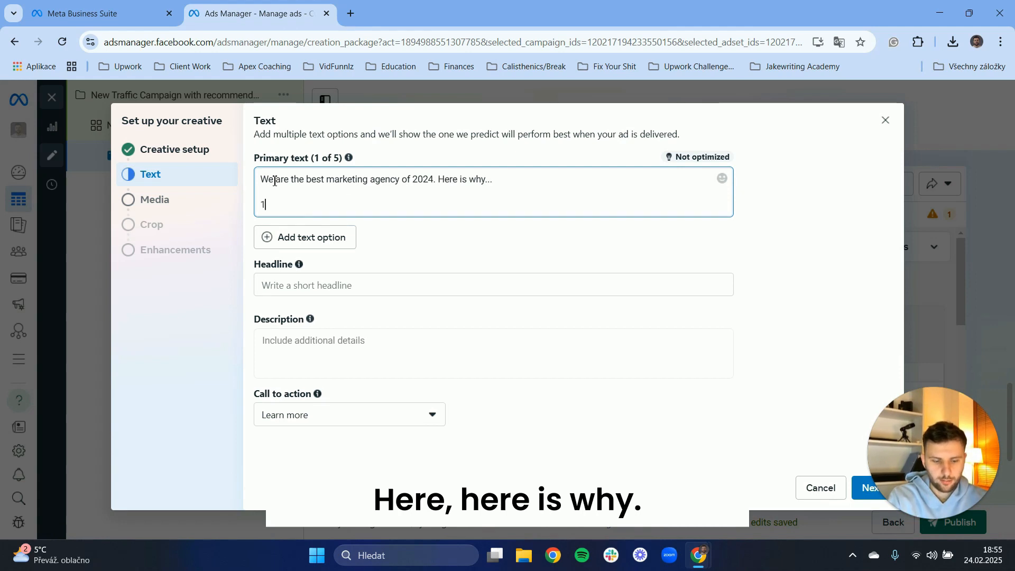
{"action": "type", "text": ")"}
{"action": "key", "text": "Return"}
{"action": "key", "text": "Return"}
{"action": "type", "text": "2)"}
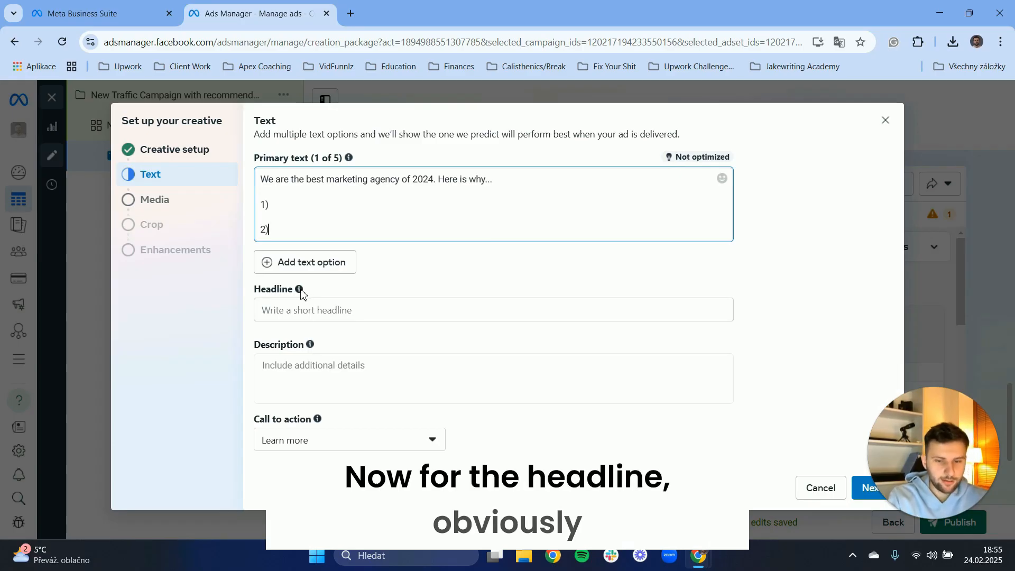
Set the ad's headline to "The Best Marketing Agency Of 2024".
{"action": "left_click", "coordinate": [282, 313]}
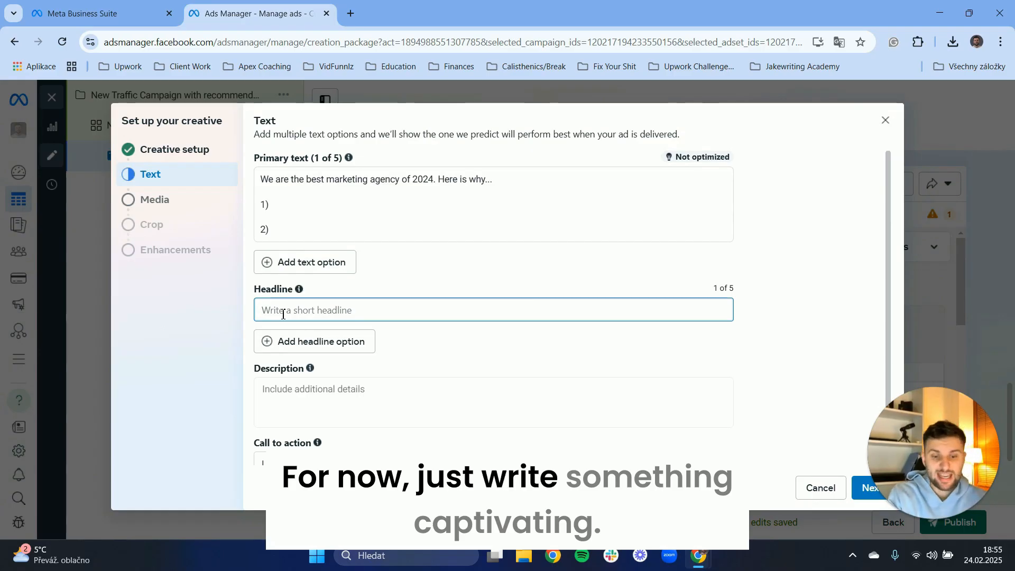
{"action": "type", "text": "f"}
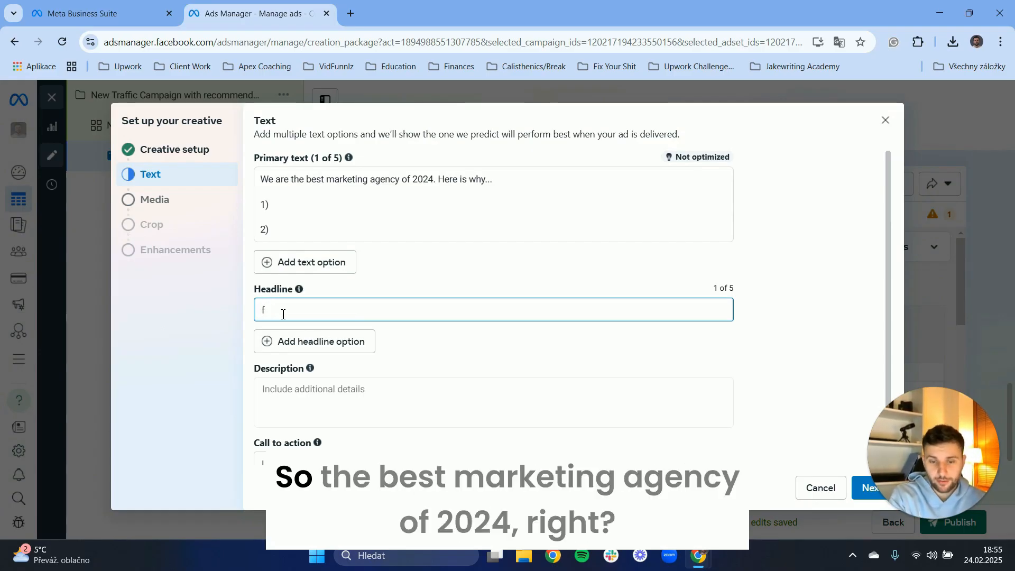
{"action": "key", "text": "BackSpace"}
{"action": "type", "text": "The"}
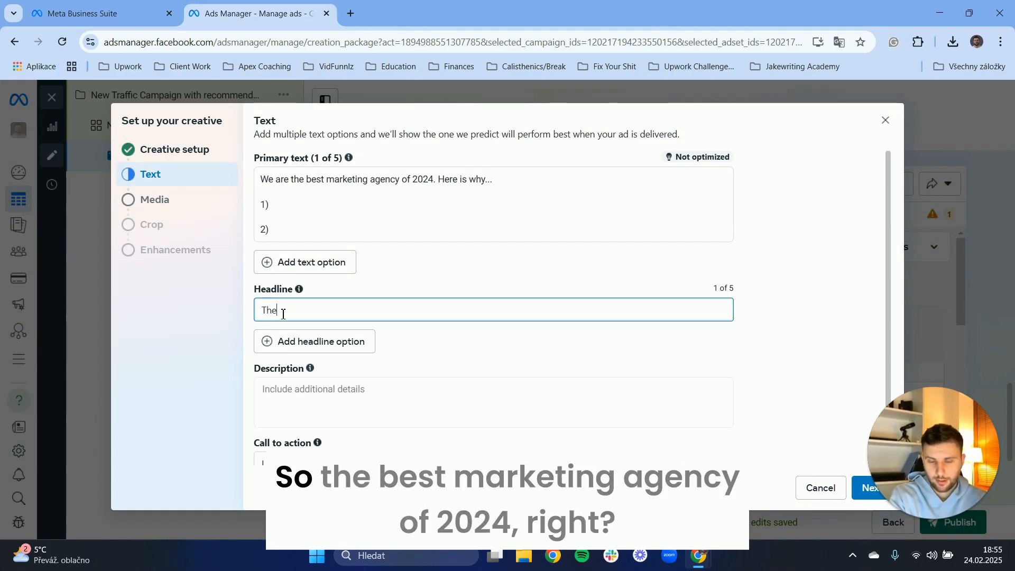
{"action": "type", "text": " Best Marke"}
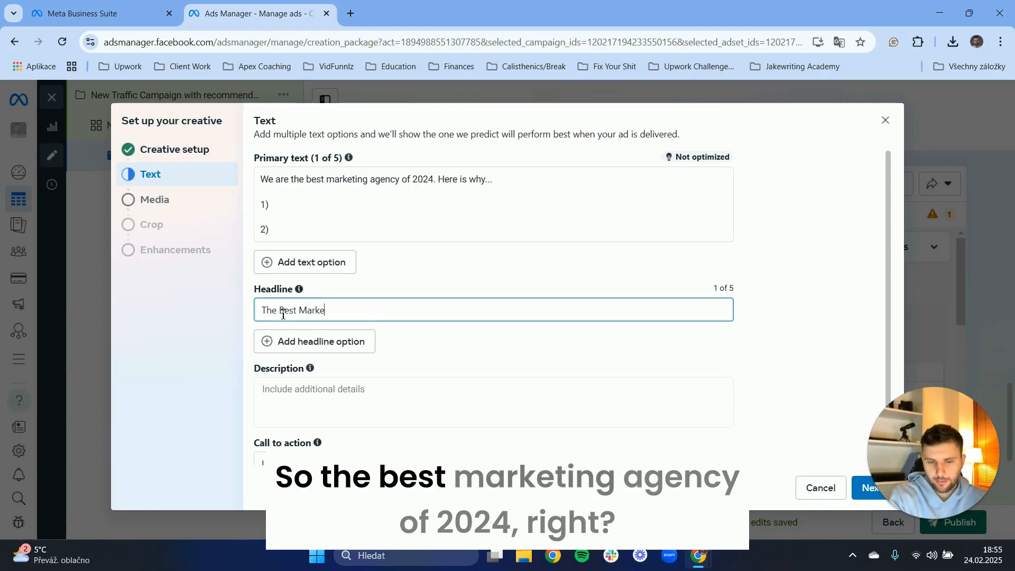
{"action": "type", "text": "ting Agency"}
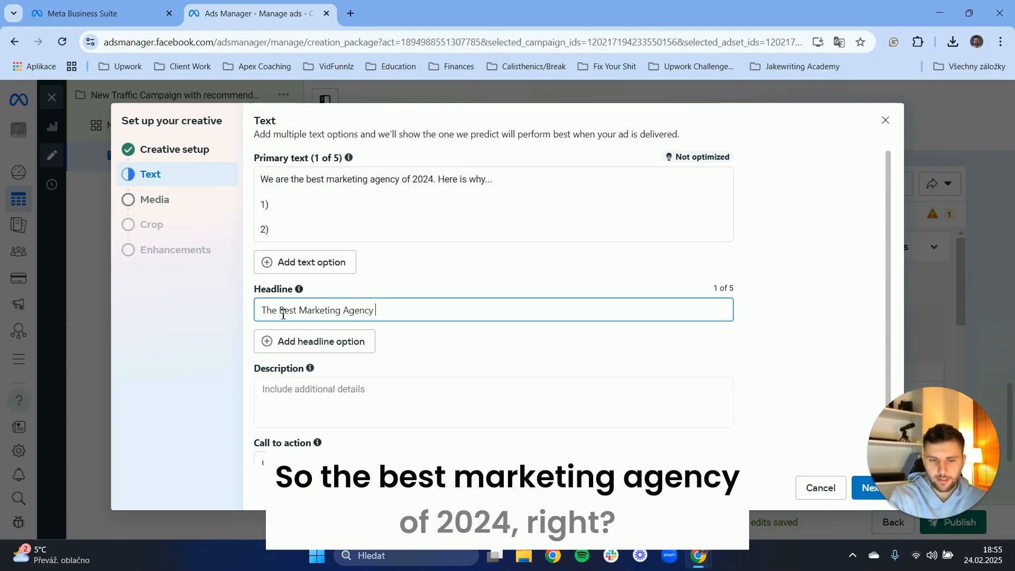
{"action": "type", "text": " Of 2024"}
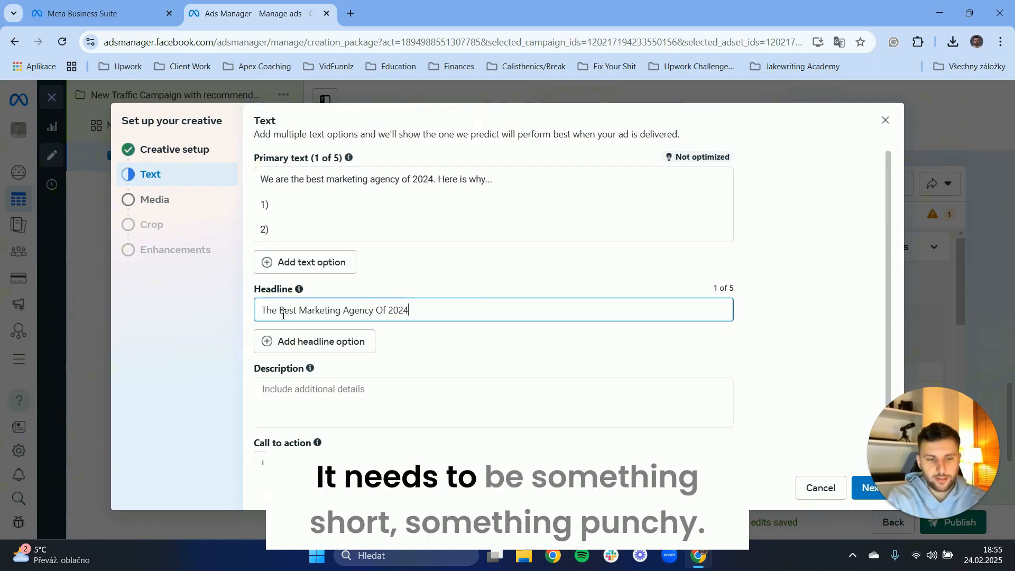
{"action": "left_click", "coordinate": [500, 330]}
Write the description "We generated over 120% increase in sales for fitness coaches. We did this by using the "xyz" formula. Wanna be next?".
{"action": "scroll", "coordinate": [401, 338], "scroll_direction": "down", "scroll_amount": 1}
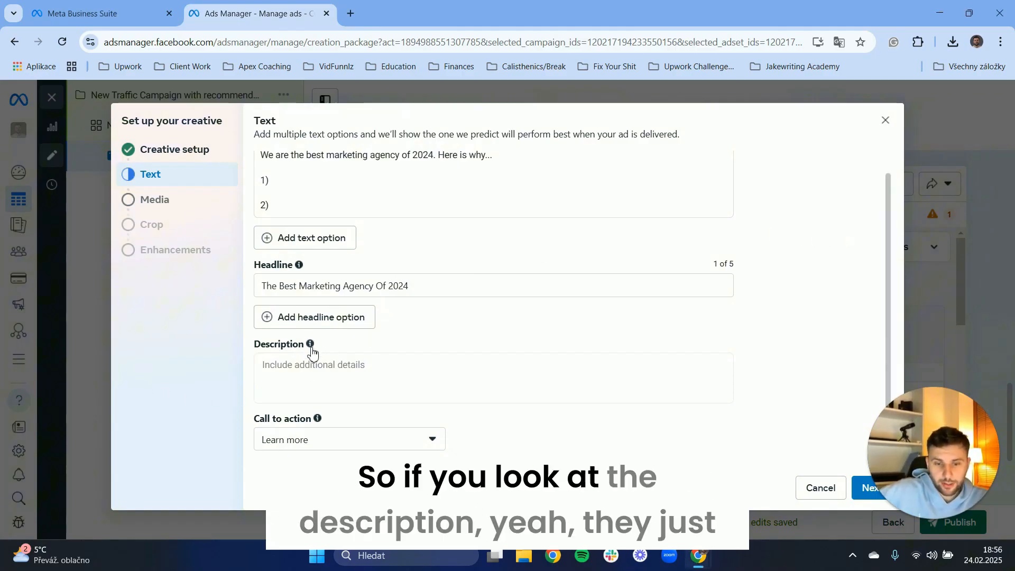
{"action": "mouse_move", "coordinate": [312, 347]}
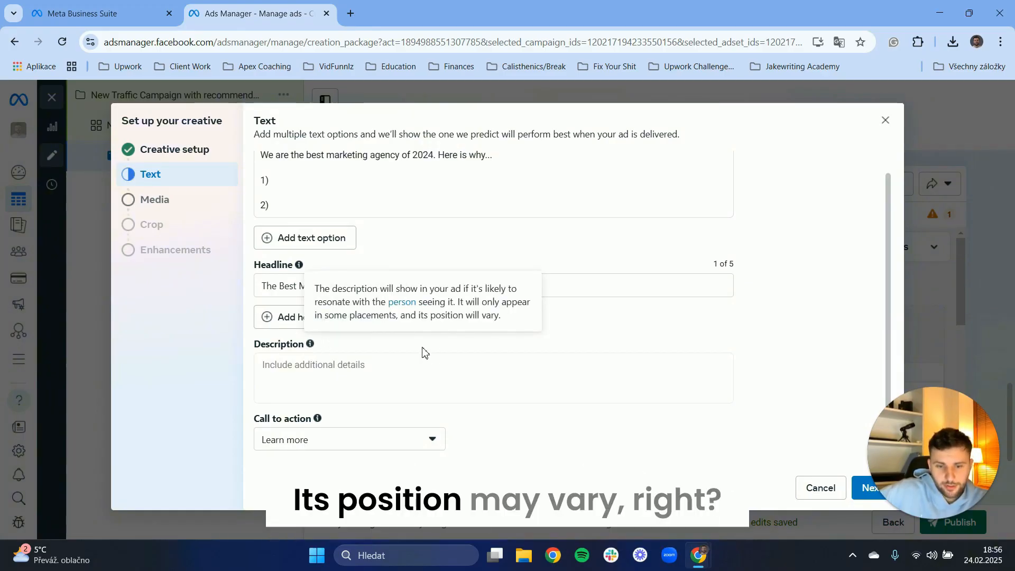
{"action": "left_click", "coordinate": [326, 377]}
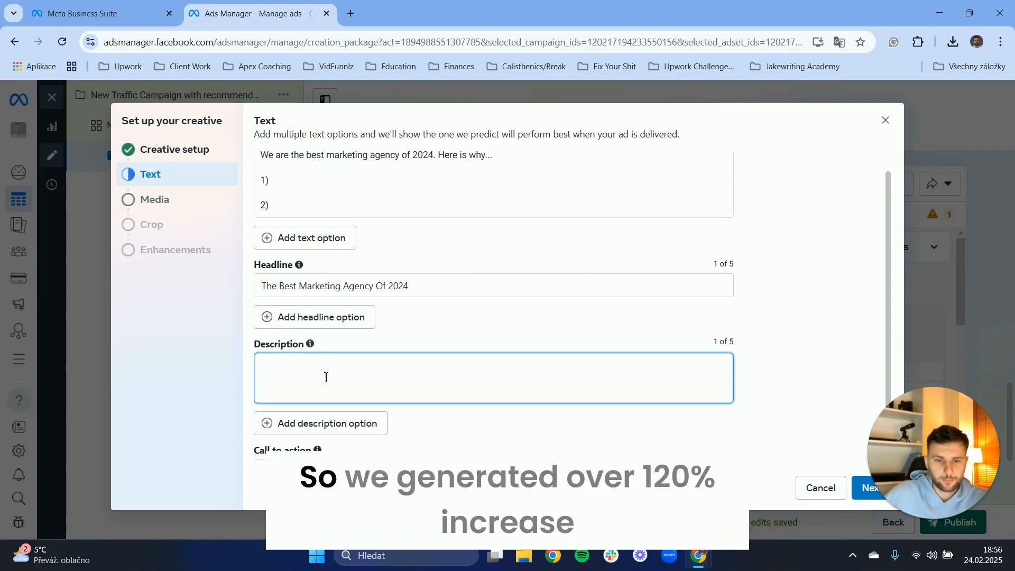
{"action": "type", "text": "We gener"}
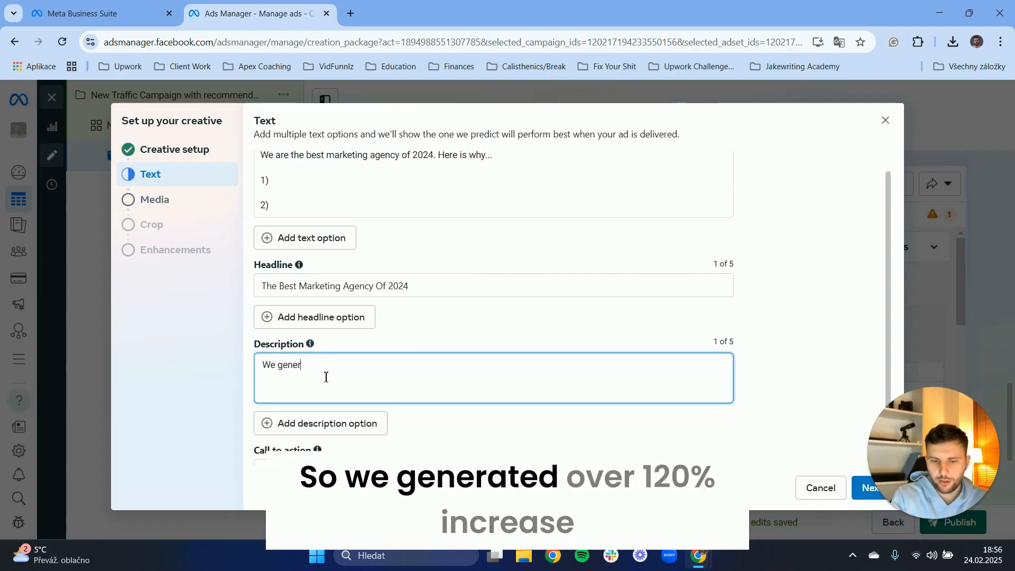
{"action": "type", "text": "ated over "}
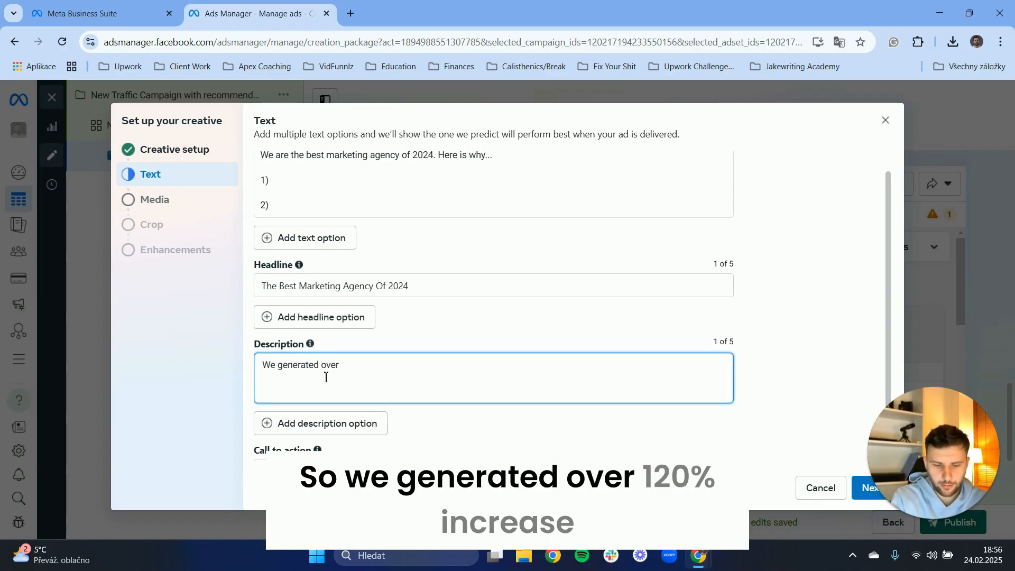
{"action": "type", "text": "120%"}
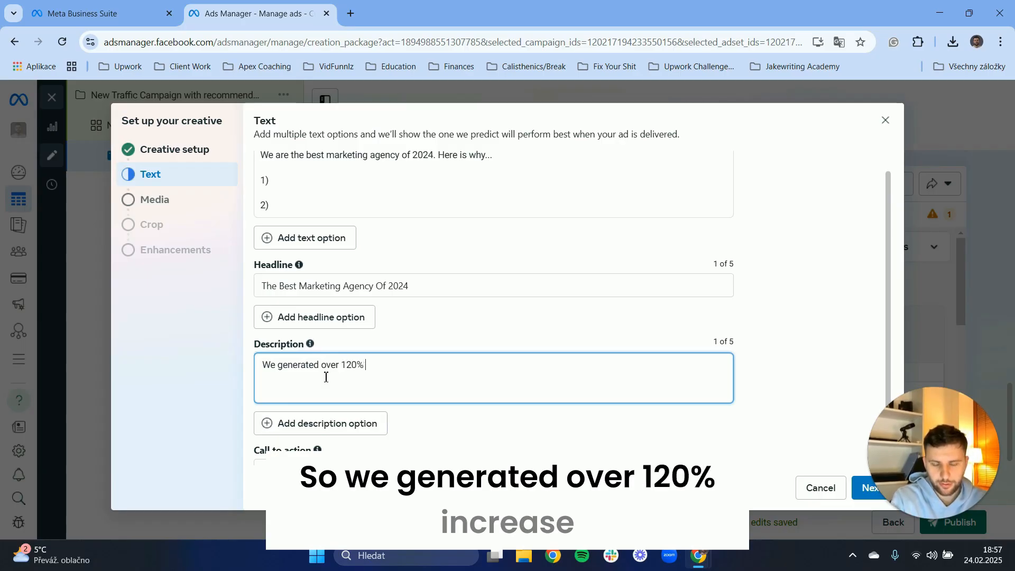
{"action": "type", "text": " increase "}
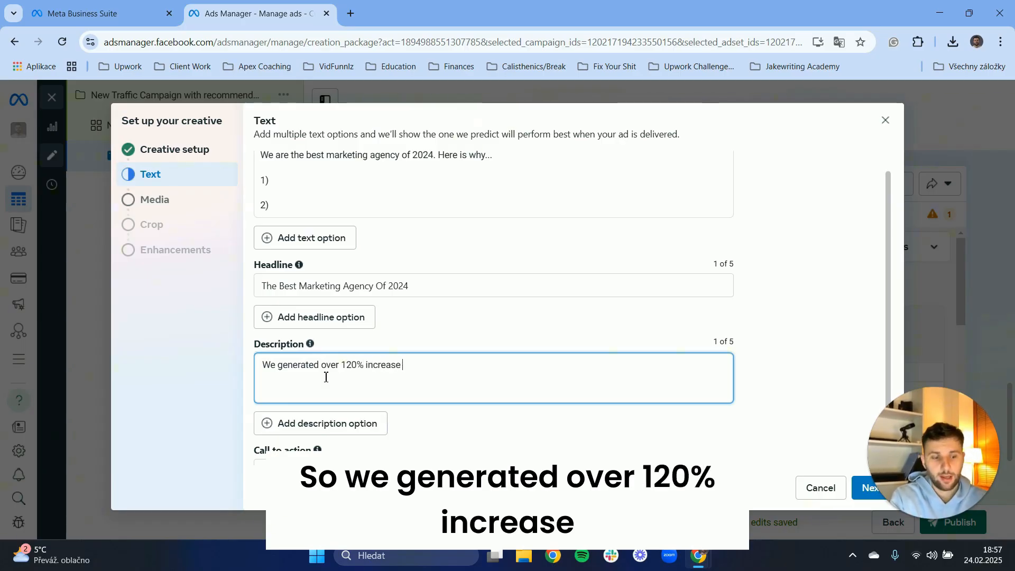
{"action": "type", "text": "in sales for "}
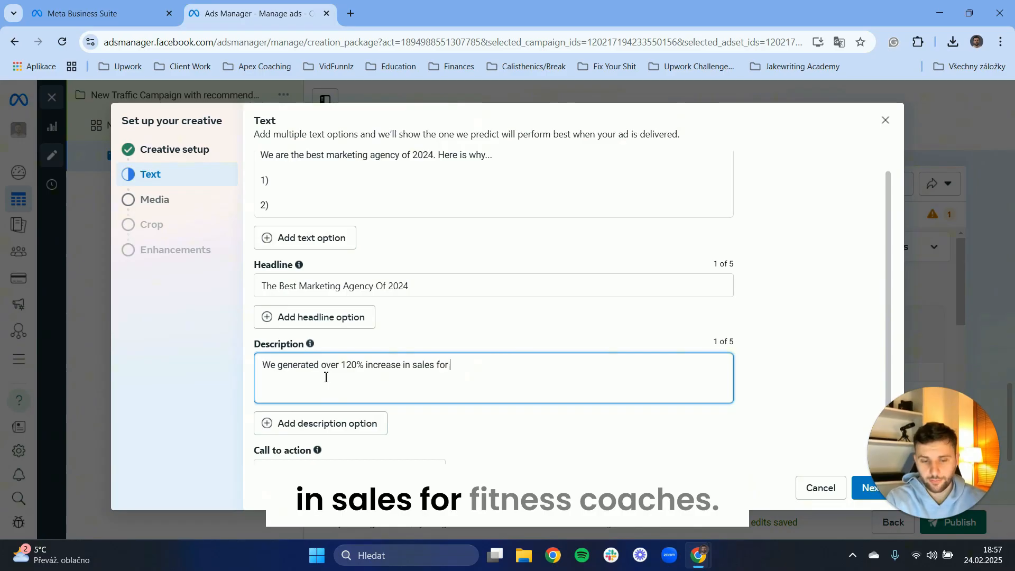
{"action": "type", "text": "fitness "}
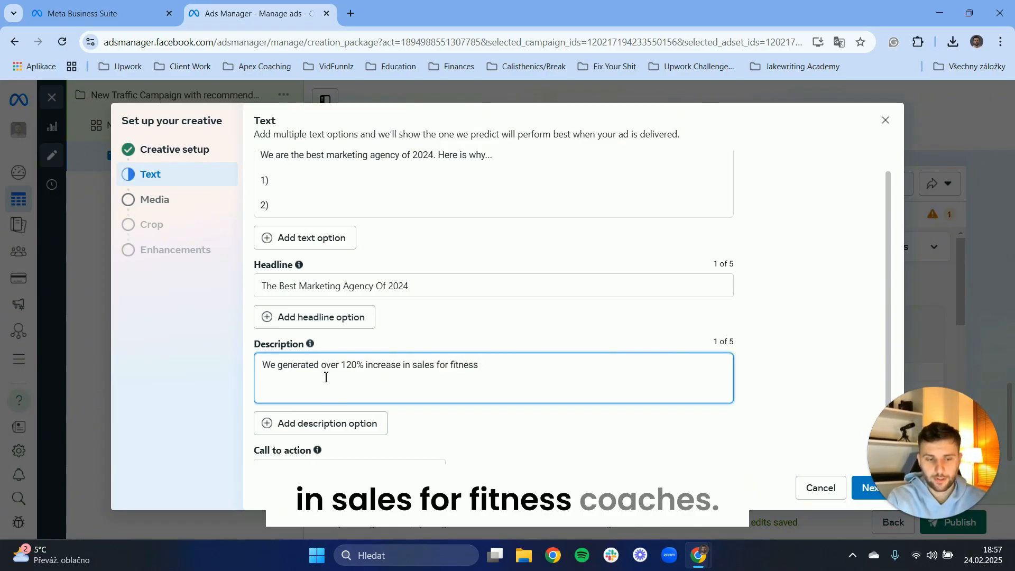
{"action": "type", "text": "coaches"}
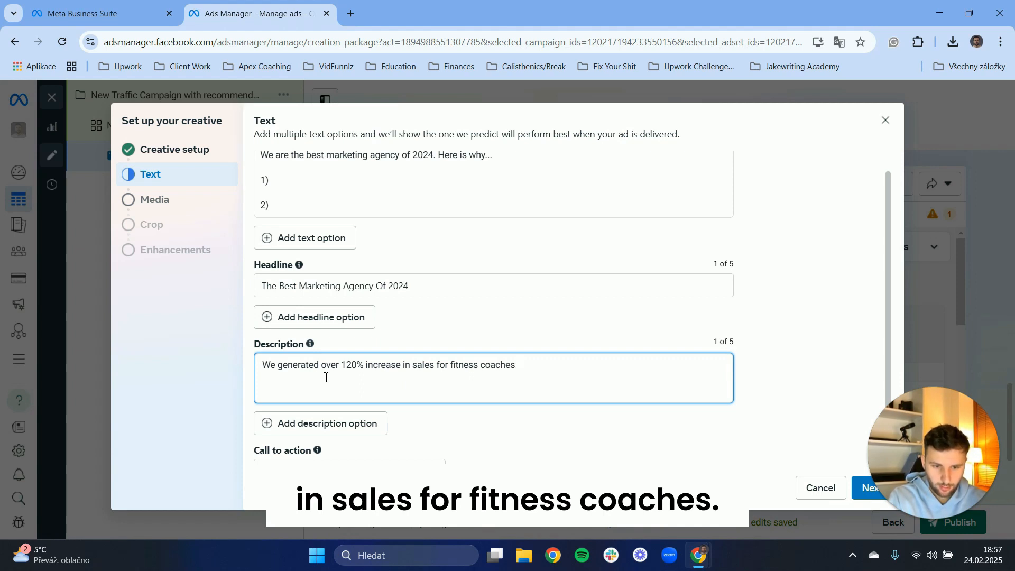
{"action": "type", "text": ". We did "}
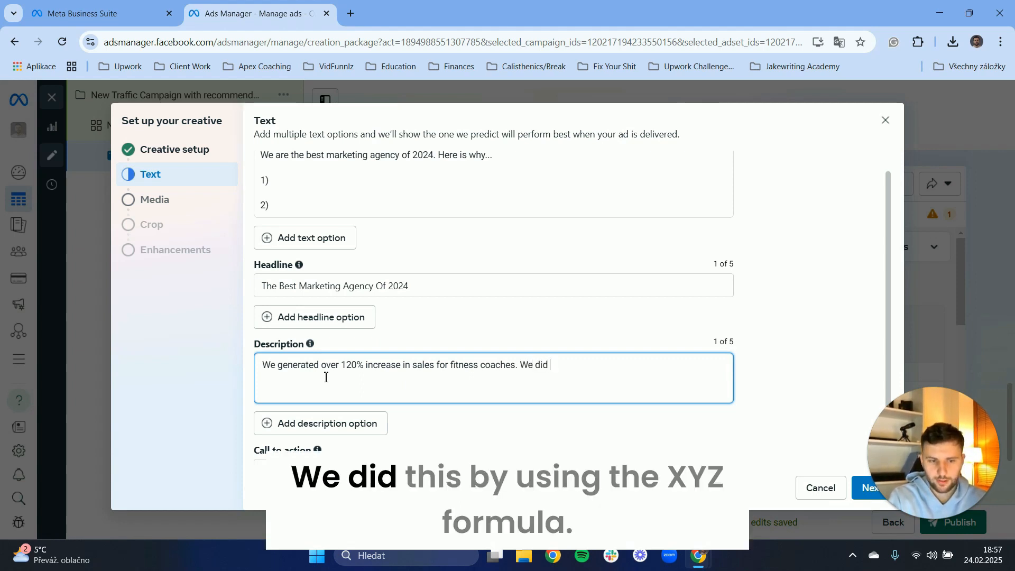
{"action": "type", "text": "this by using "}
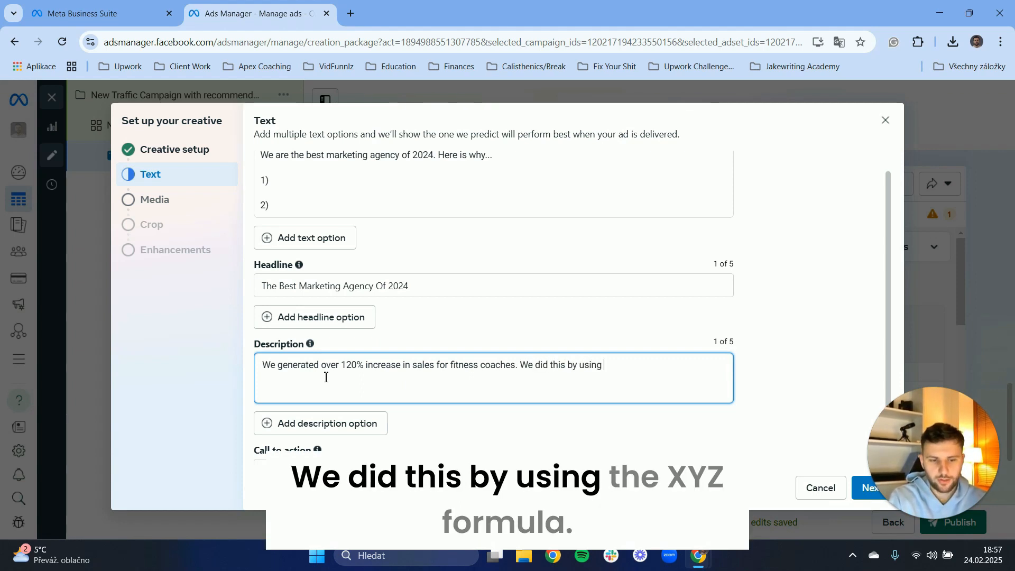
{"action": "type", "text": "the \"xy"}
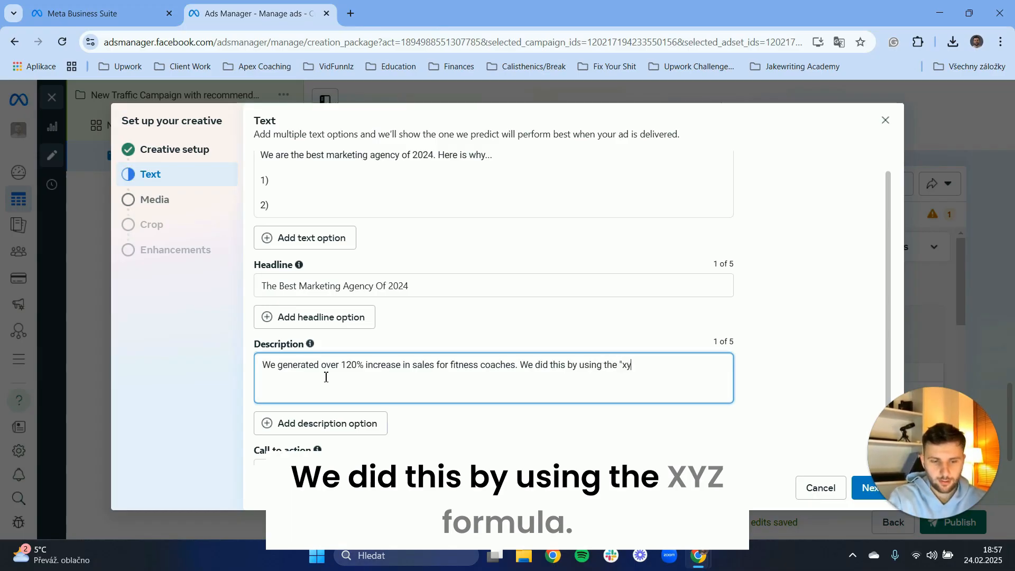
{"action": "type", "text": "z\" formula"}
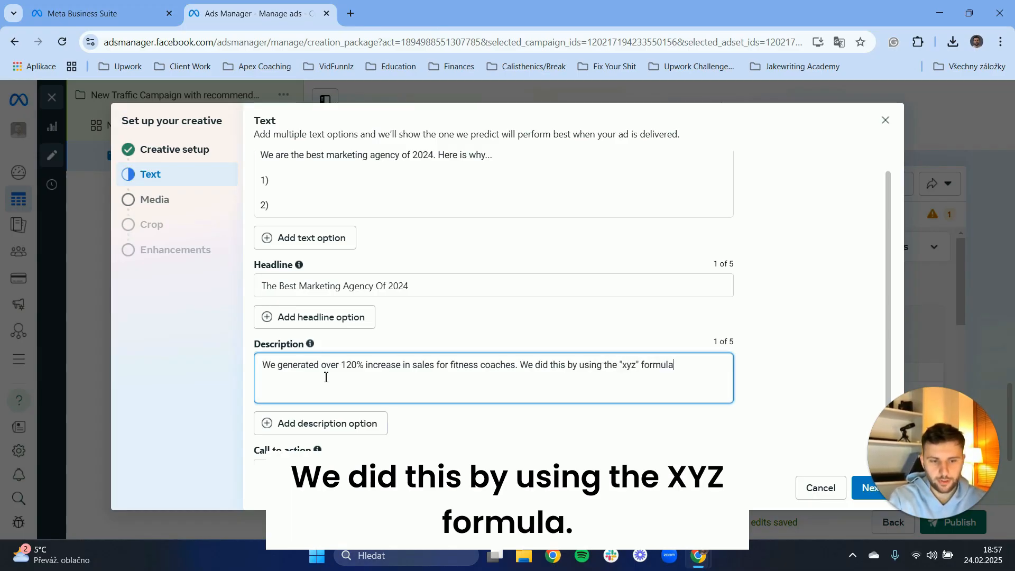
{"action": "type", "text": ". Wanna be ne"}
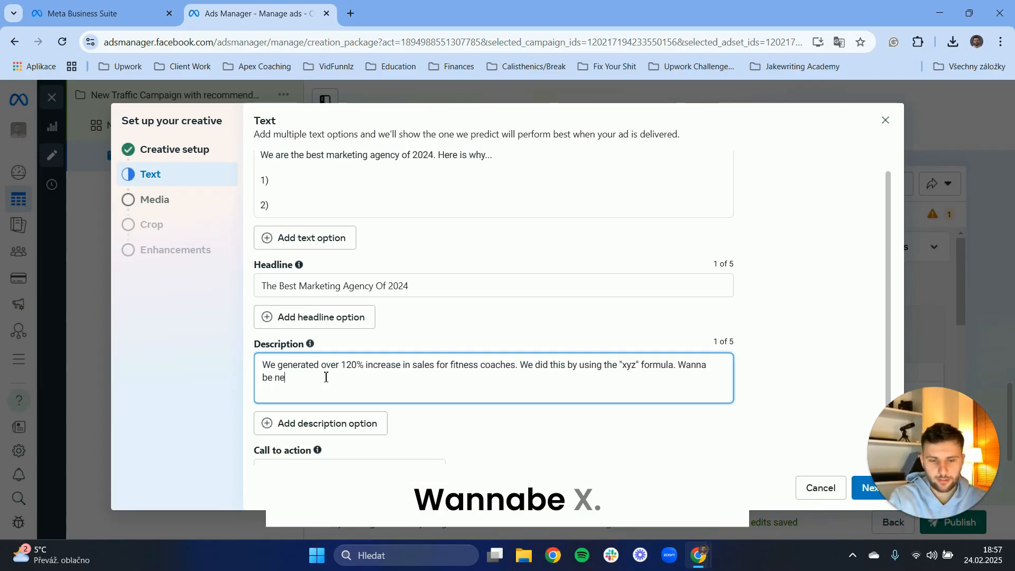
{"action": "type", "text": "xt?"}
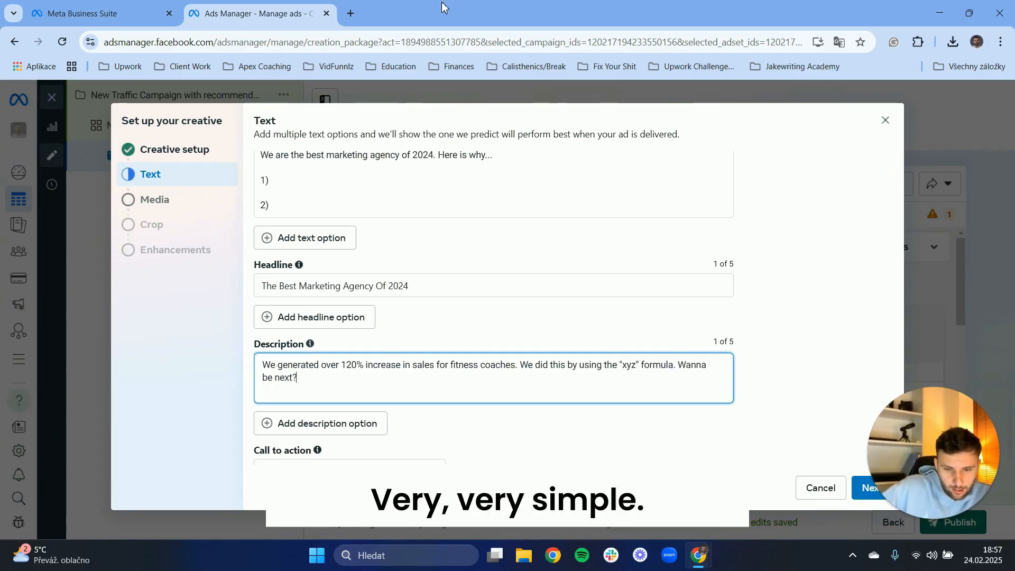
Review the available call-to-action options and keep Learn more selected.
{"action": "scroll", "coordinate": [325, 377], "scroll_direction": "down", "scroll_amount": 1}
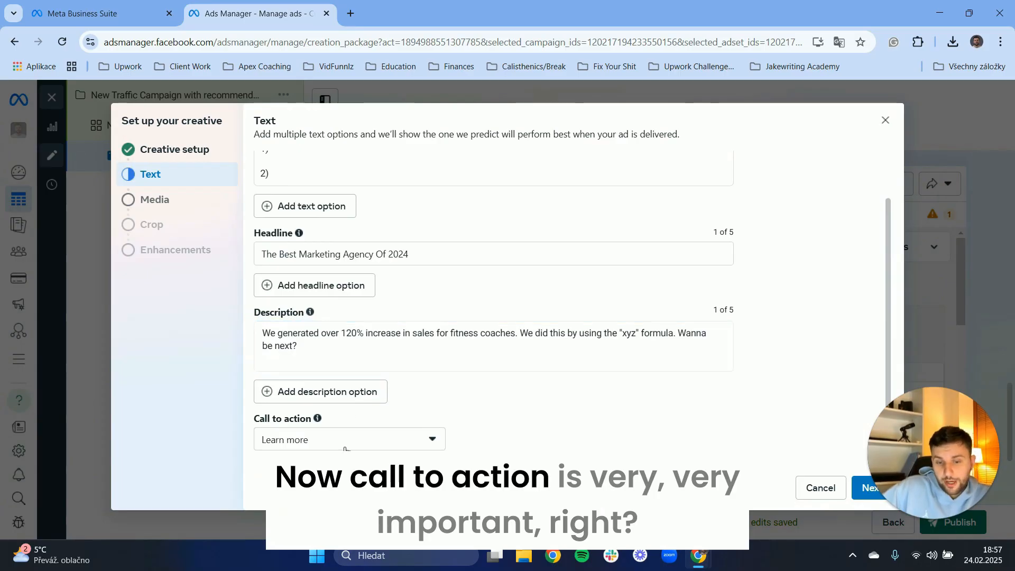
{"action": "left_click", "coordinate": [345, 441]}
{"action": "scroll", "coordinate": [294, 327], "scroll_direction": "up", "scroll_amount": 2}
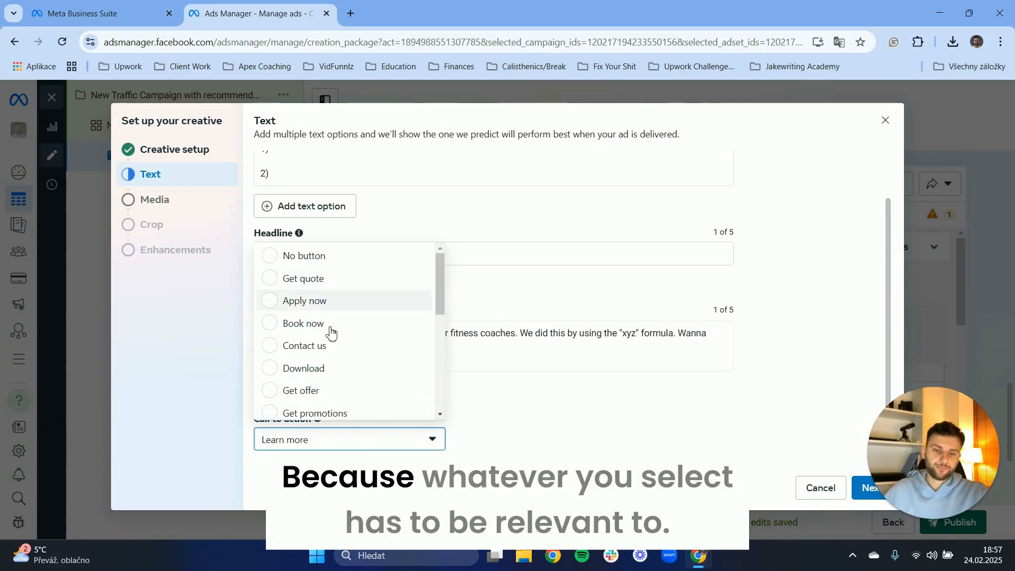
{"action": "scroll", "coordinate": [346, 324], "scroll_direction": "down", "scroll_amount": 4}
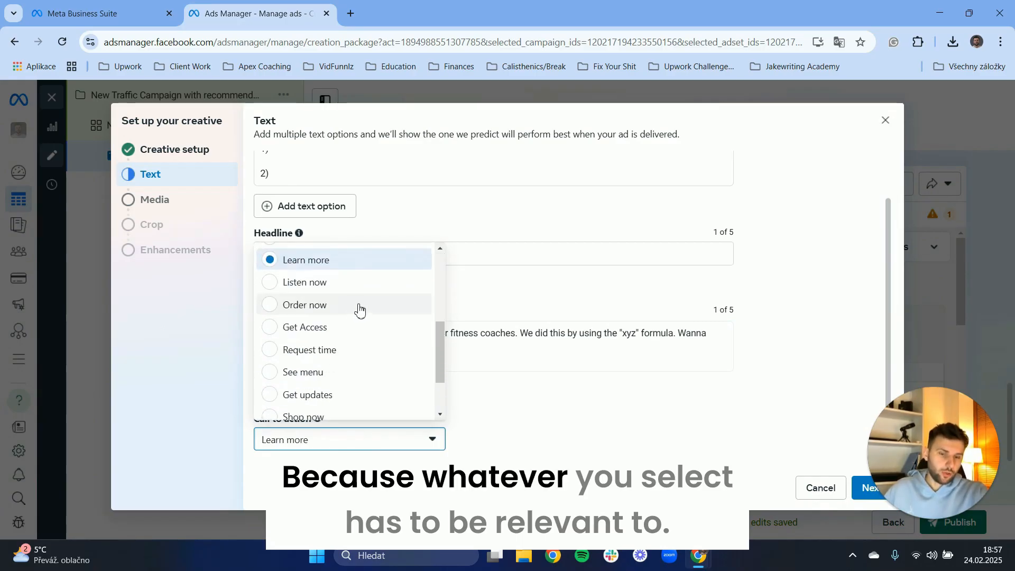
{"action": "scroll", "coordinate": [392, 325], "scroll_direction": "down", "scroll_amount": 2}
{"action": "scroll", "coordinate": [391, 324], "scroll_direction": "down", "scroll_amount": 1}
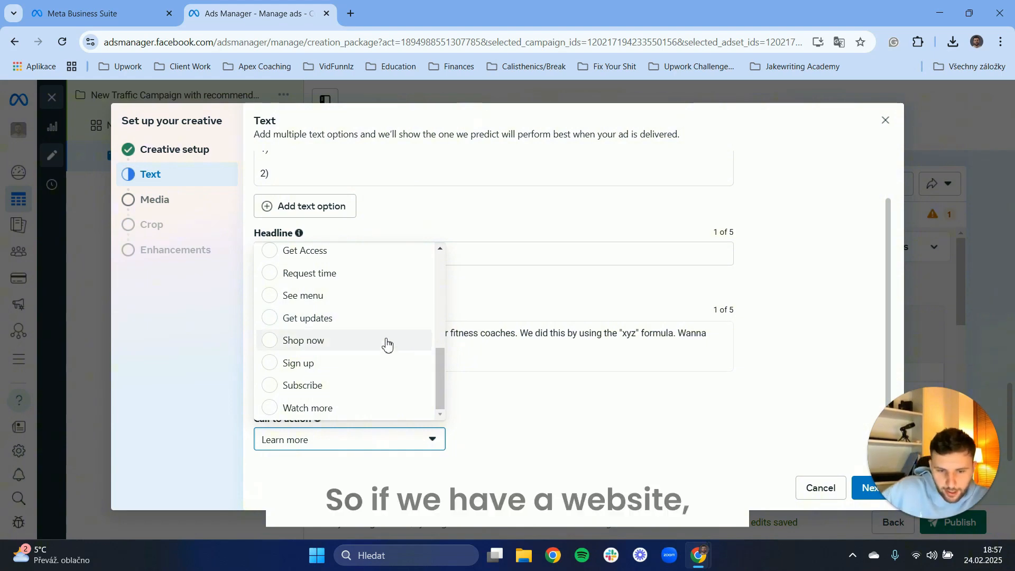
{"action": "scroll", "coordinate": [374, 407], "scroll_direction": "up", "scroll_amount": 2}
{"action": "scroll", "coordinate": [340, 353], "scroll_direction": "up", "scroll_amount": 2}
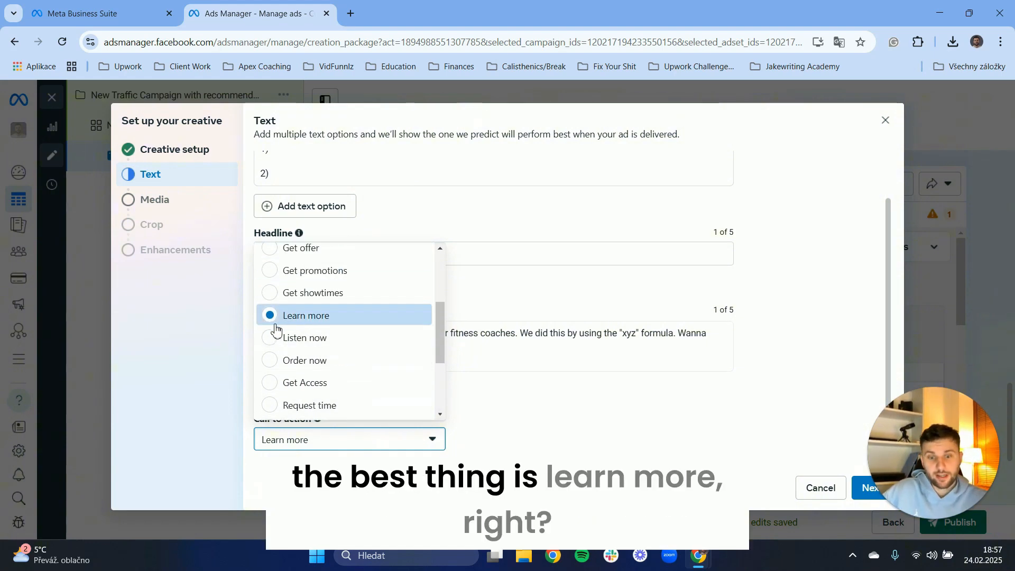
{"action": "scroll", "coordinate": [290, 299], "scroll_direction": "up", "scroll_amount": 4}
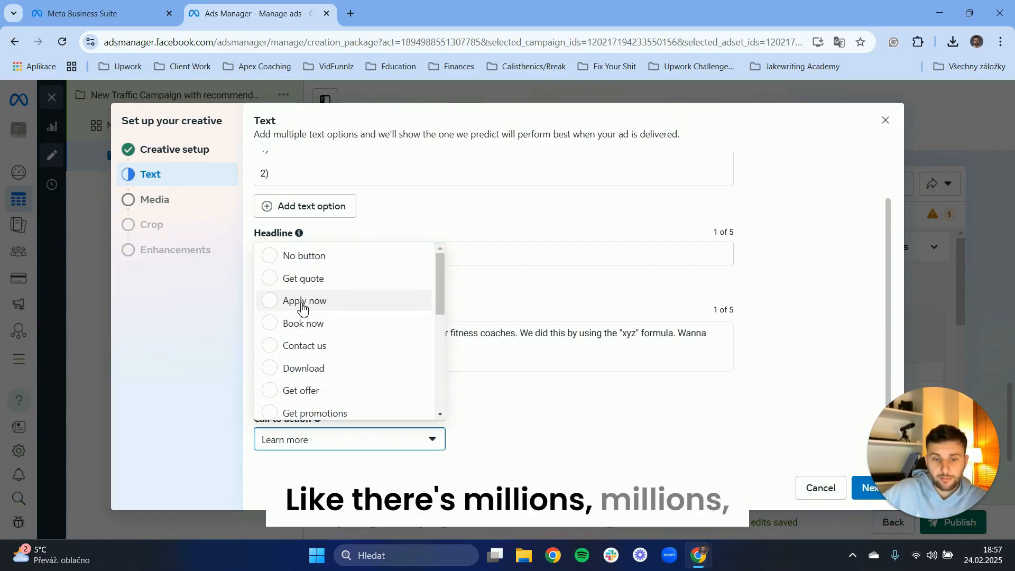
{"action": "scroll", "coordinate": [317, 349], "scroll_direction": "down", "scroll_amount": 5}
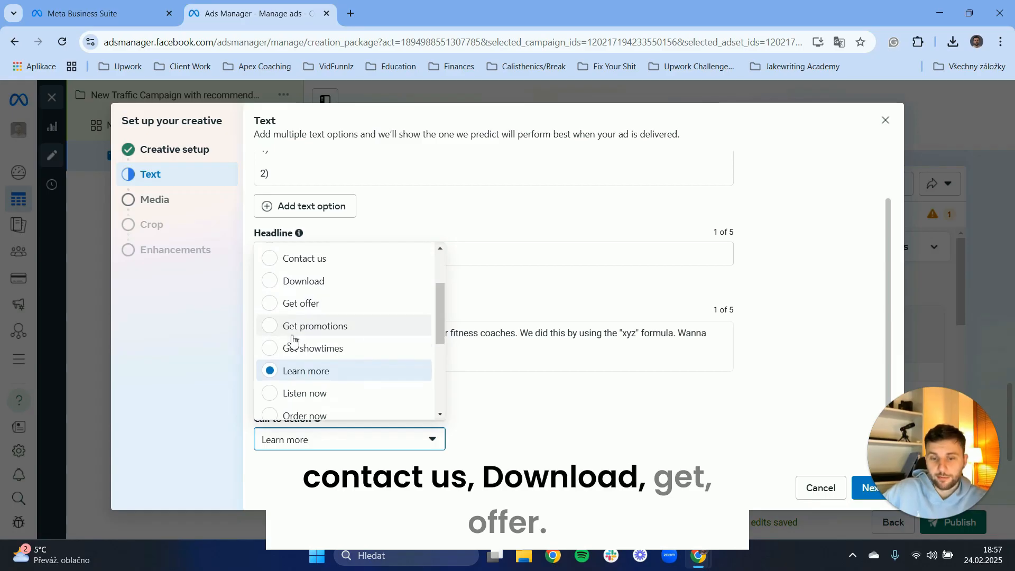
{"action": "left_click", "coordinate": [529, 396]}
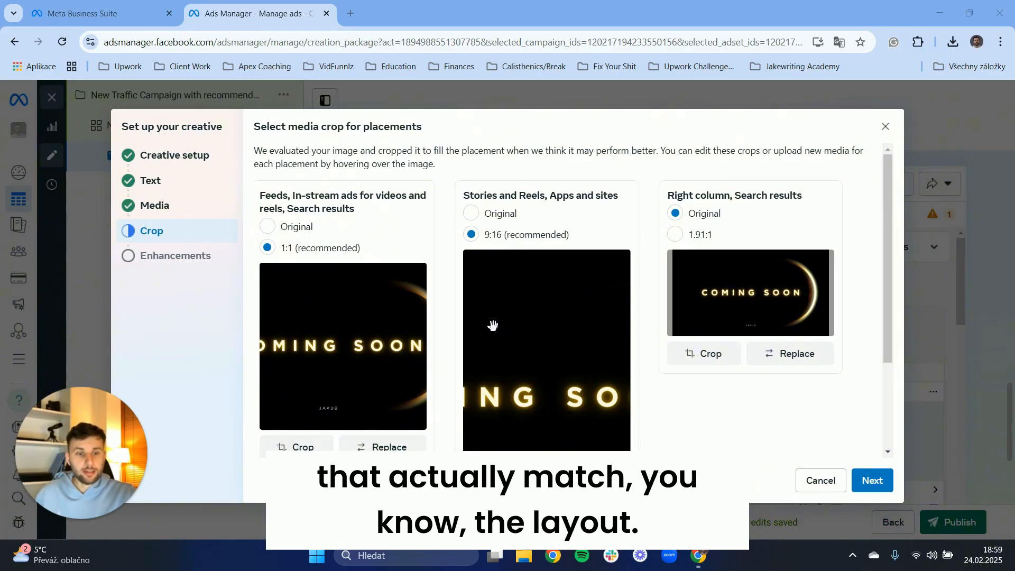
Open a new browser tab and go to canva.com.
{"action": "left_click", "coordinate": [348, 14]}
{"action": "type", "text": "can"}
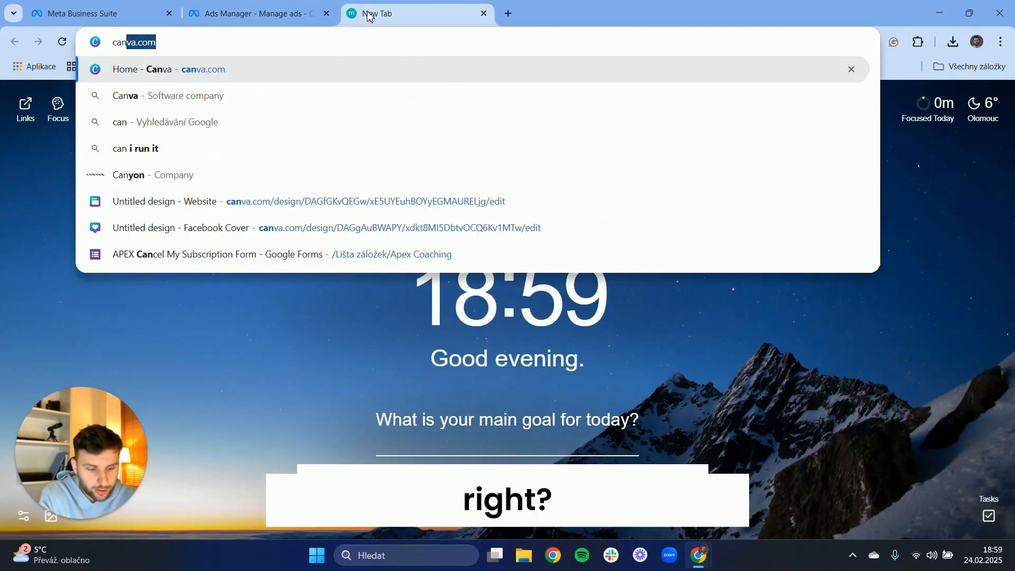
{"action": "key", "text": "Return"}
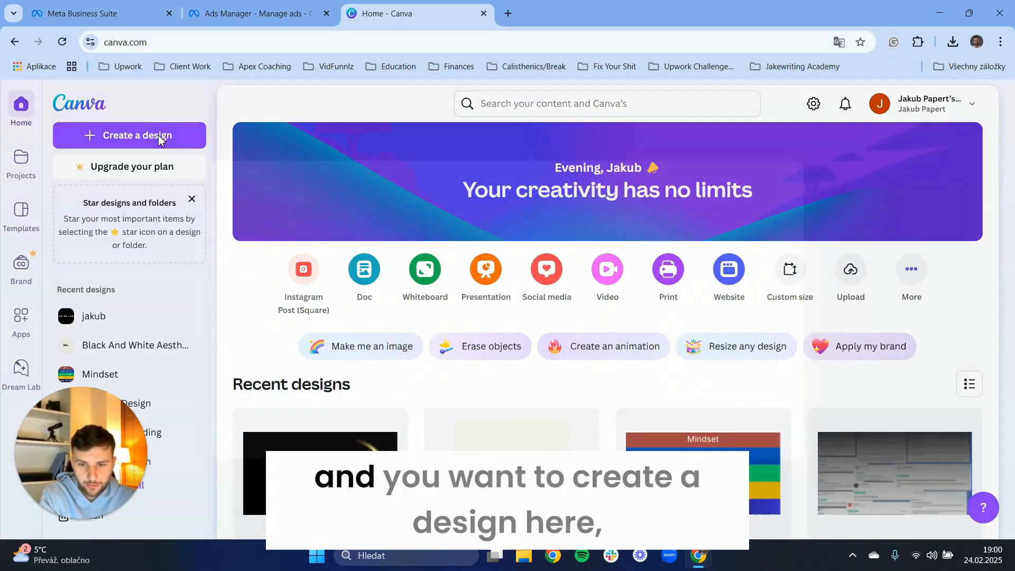
Start a new Canva design by searching for "facebook ad creative" and choosing the Facebook Ad 1200 × 628 px format.
{"action": "left_click", "coordinate": [160, 139]}
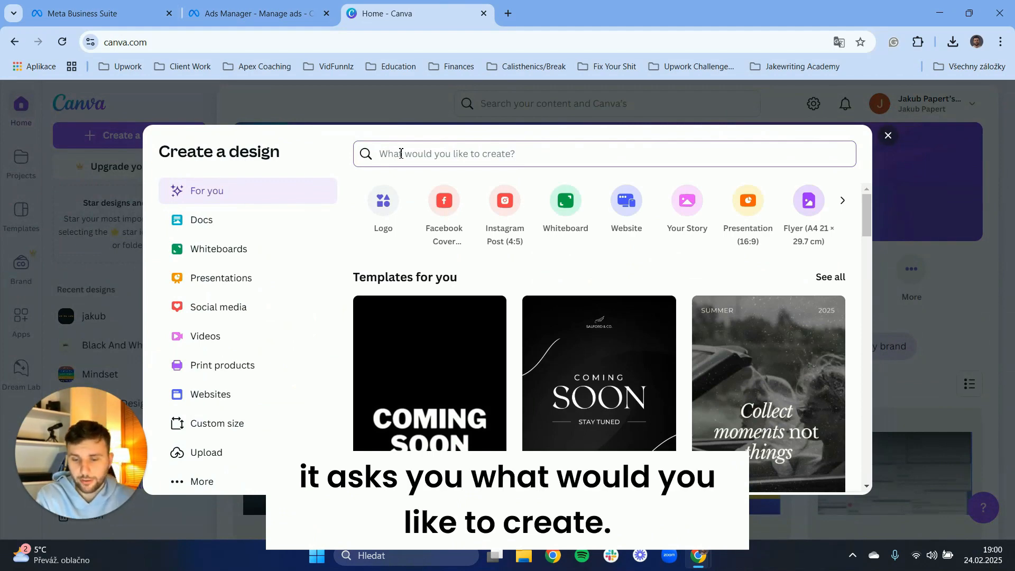
{"action": "type", "text": "facebo"}
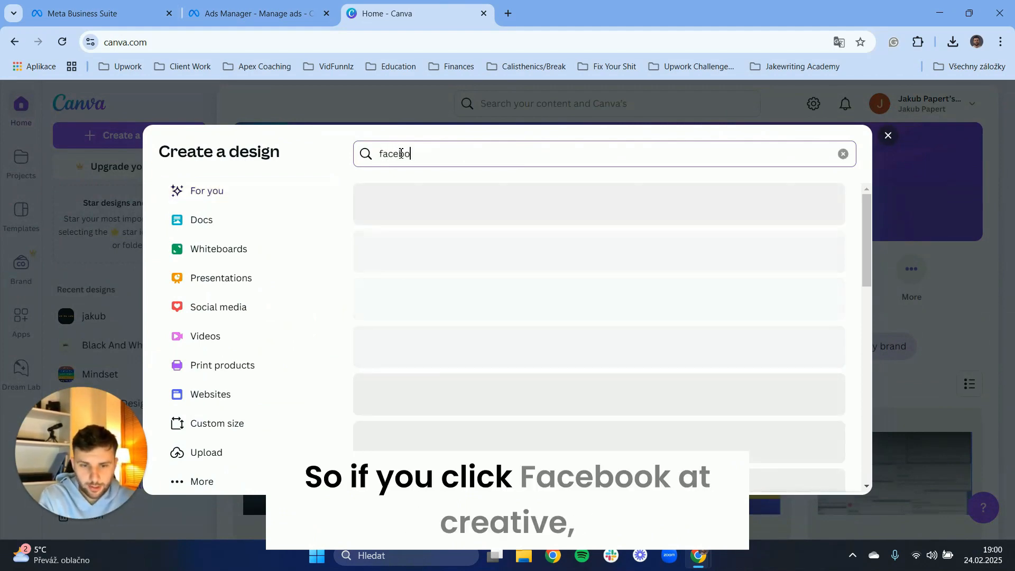
{"action": "type", "text": "ok ad"}
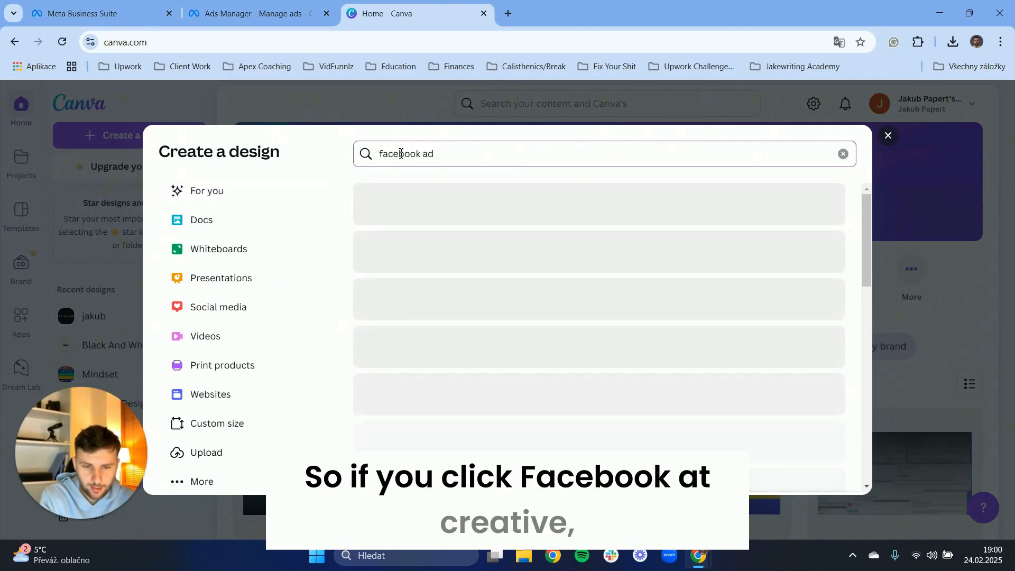
{"action": "type", "text": " creative"}
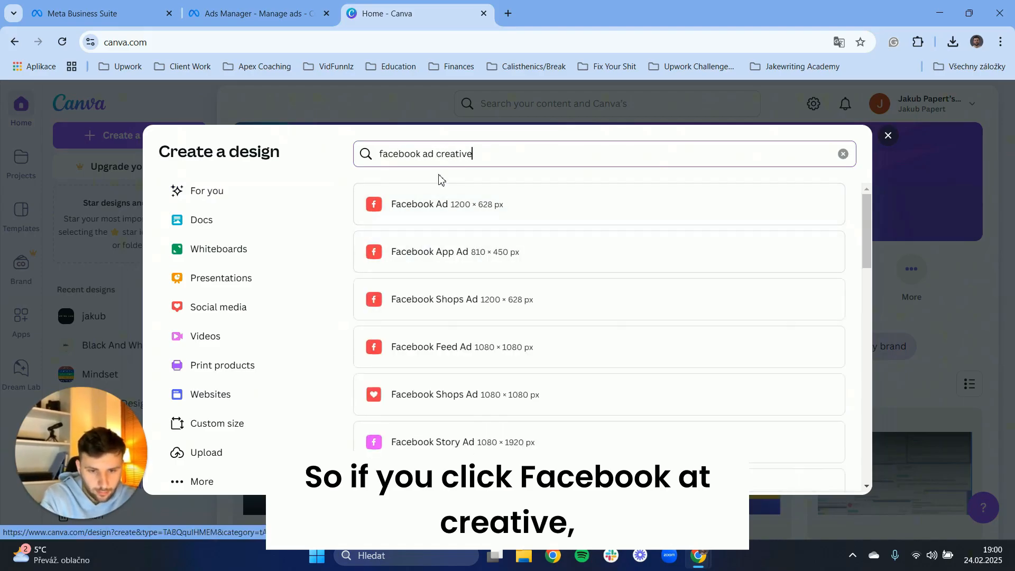
{"action": "scroll", "coordinate": [438, 242], "scroll_direction": "down", "scroll_amount": 1}
{"action": "scroll", "coordinate": [438, 242], "scroll_direction": "down", "scroll_amount": 3}
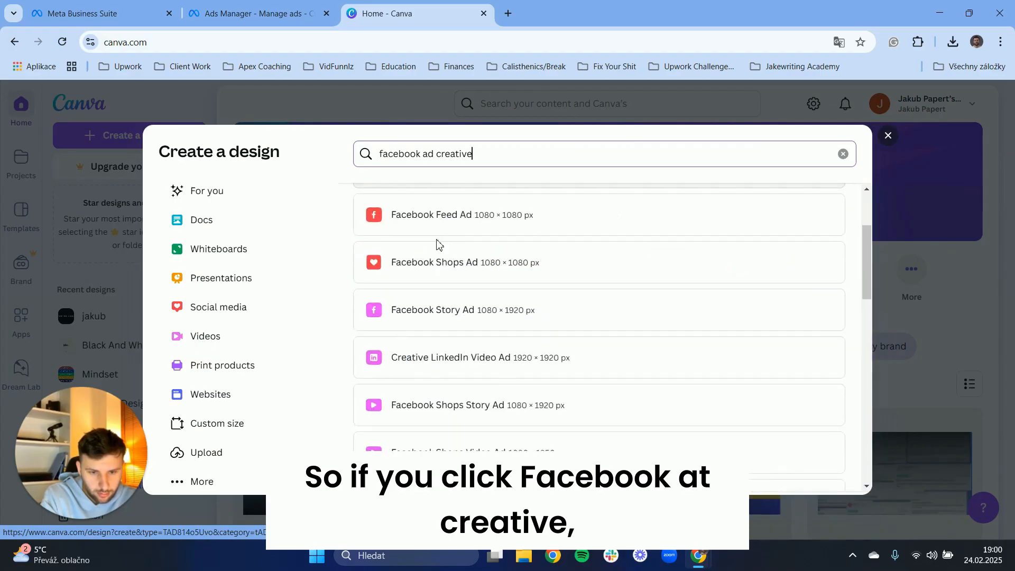
{"action": "scroll", "coordinate": [450, 319], "scroll_direction": "down", "scroll_amount": 7}
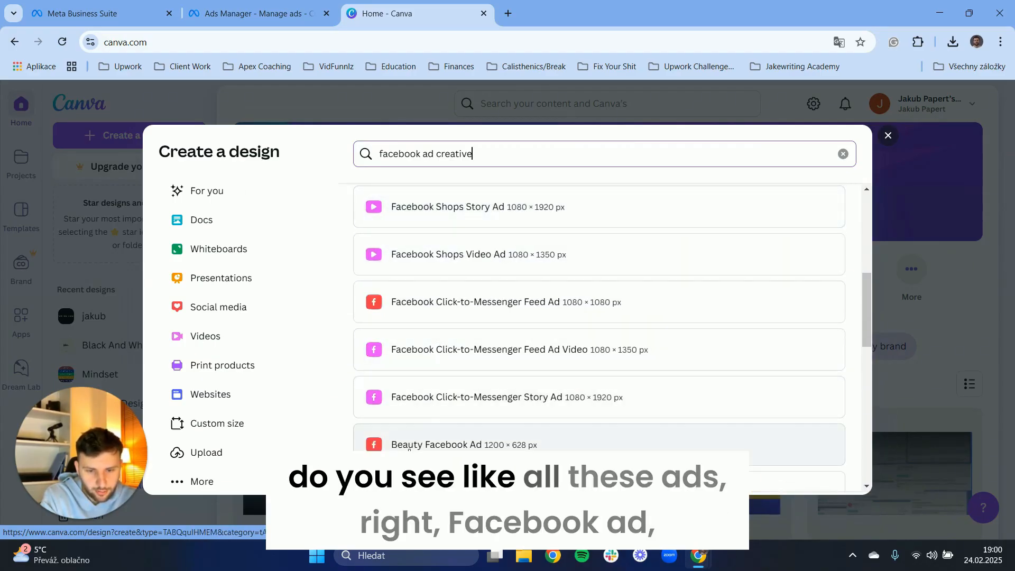
{"action": "scroll", "coordinate": [426, 344], "scroll_direction": "up", "scroll_amount": 10}
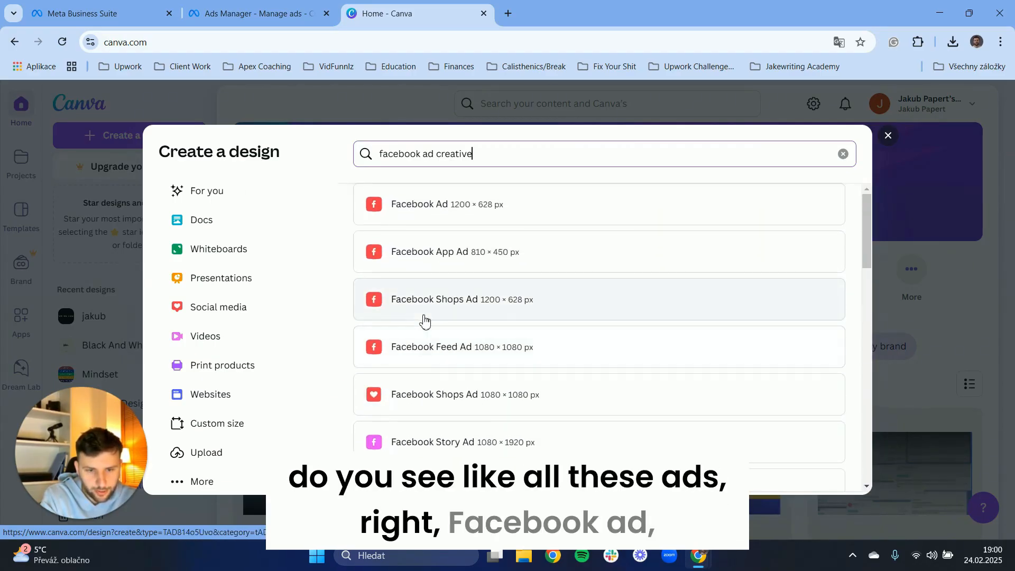
{"action": "left_click", "coordinate": [434, 216]}
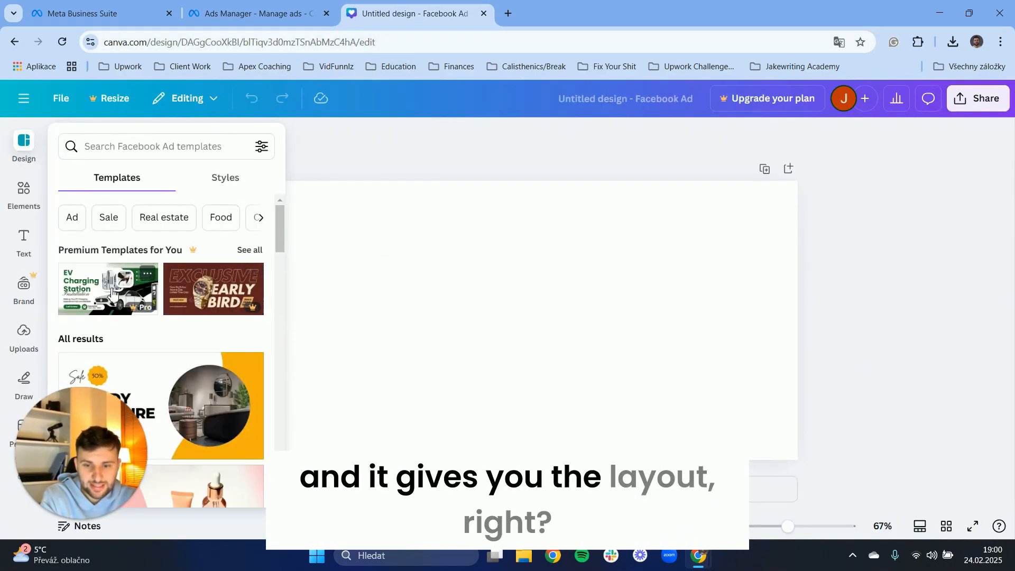
Apply the Yellow Furniture Sale Facebook Ad template to the blank design.
{"action": "scroll", "coordinate": [200, 309], "scroll_direction": "down", "scroll_amount": 3}
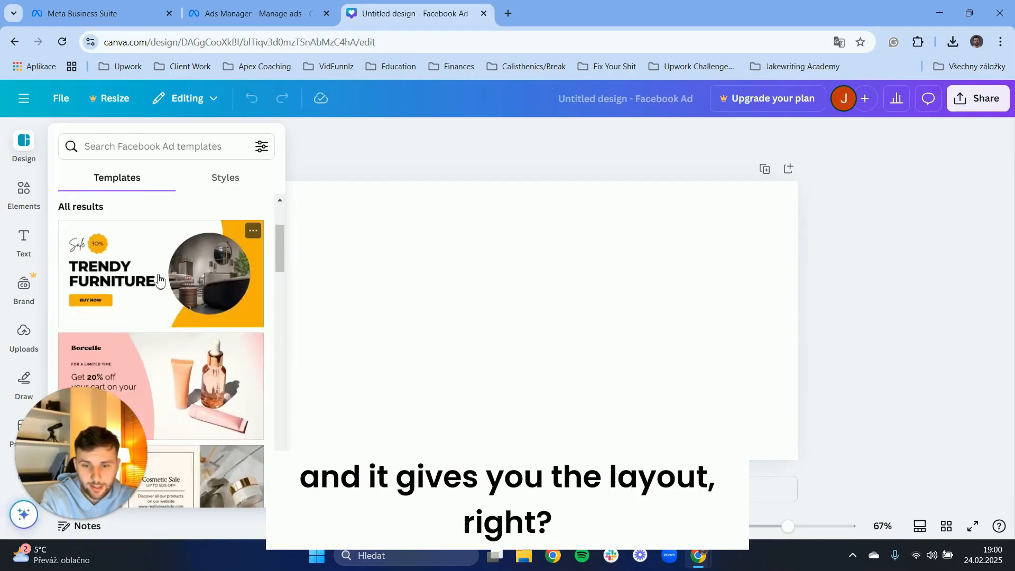
{"action": "left_click_drag", "start_coordinate": [159, 280], "coordinate": [403, 290]}
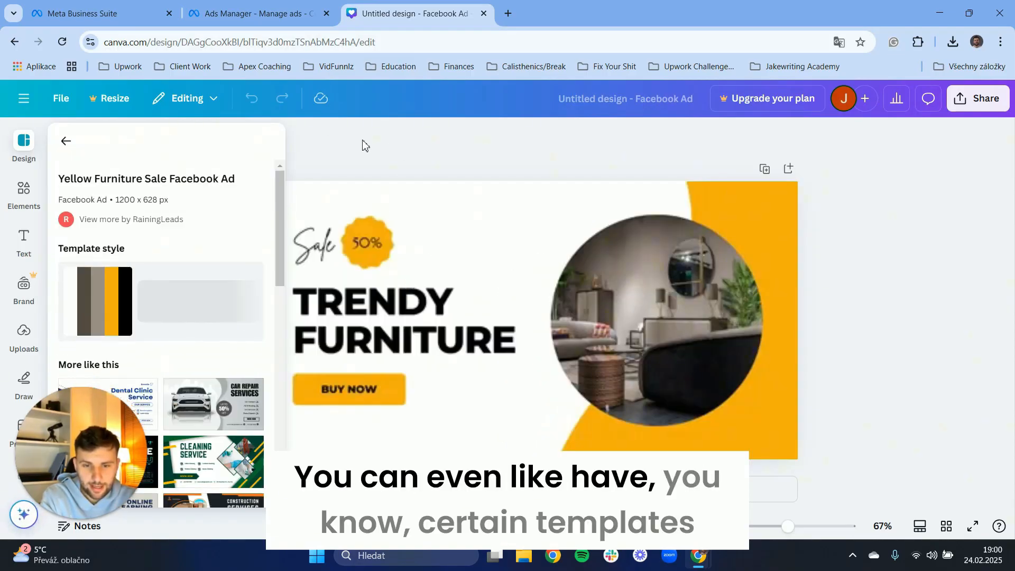
{"action": "left_click", "coordinate": [586, 350]}
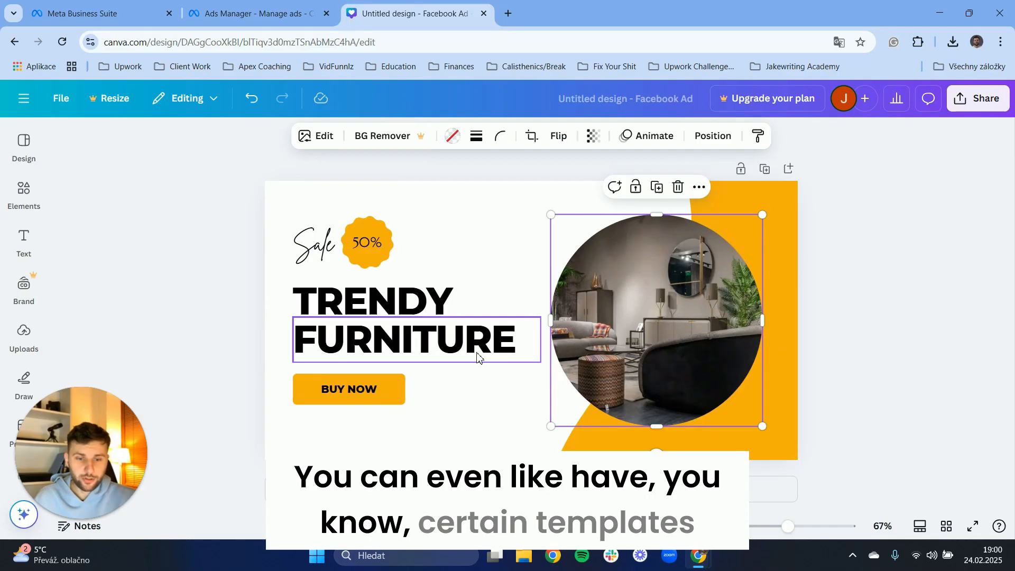
{"action": "left_click", "coordinate": [190, 313]}
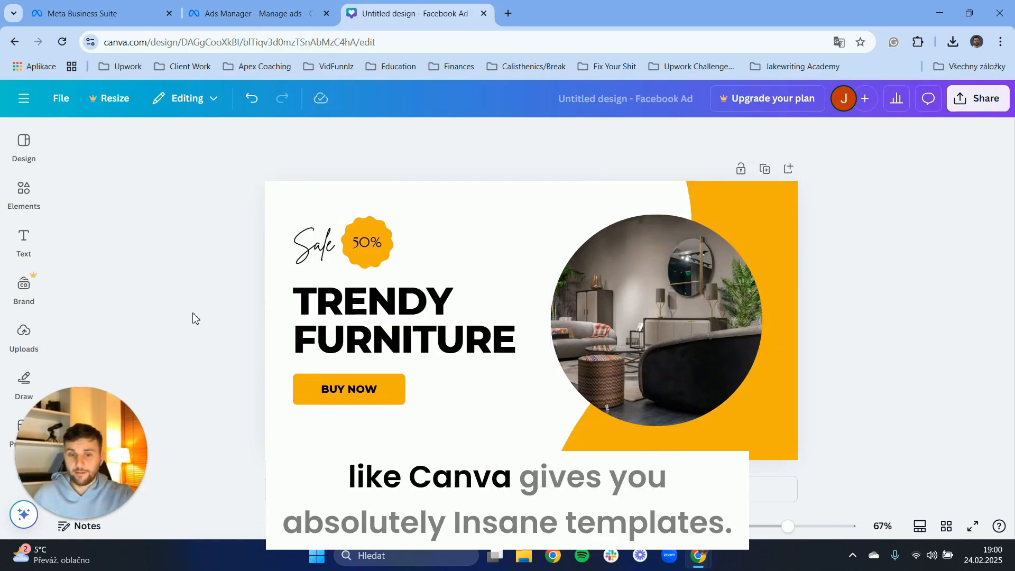
Switch between the browser tabs and return to the Ads Manager creative setup dialog.
{"action": "left_click", "coordinate": [96, 7]}
{"action": "left_click", "coordinate": [206, 10]}
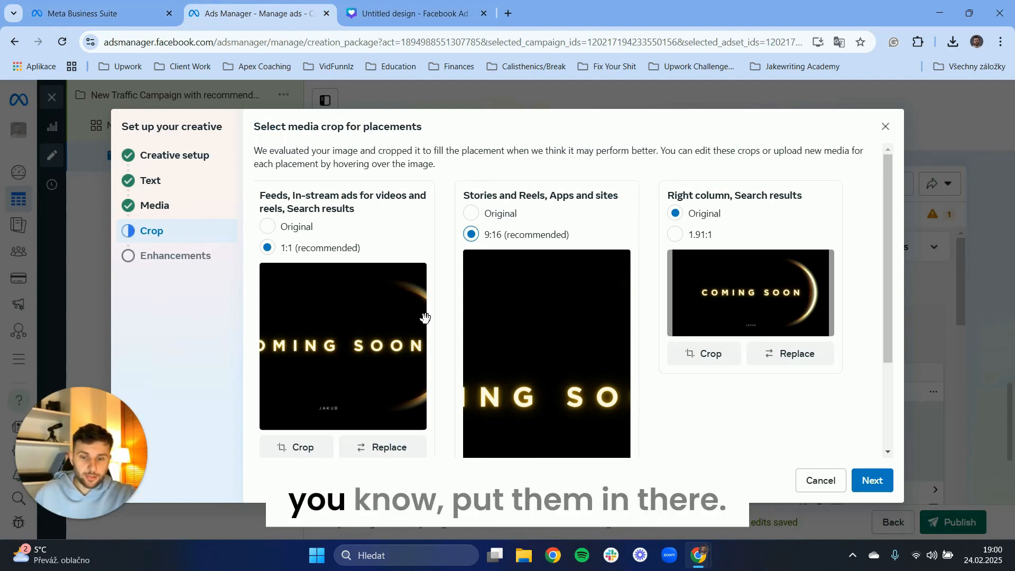
{"action": "left_click", "coordinate": [408, 12]}
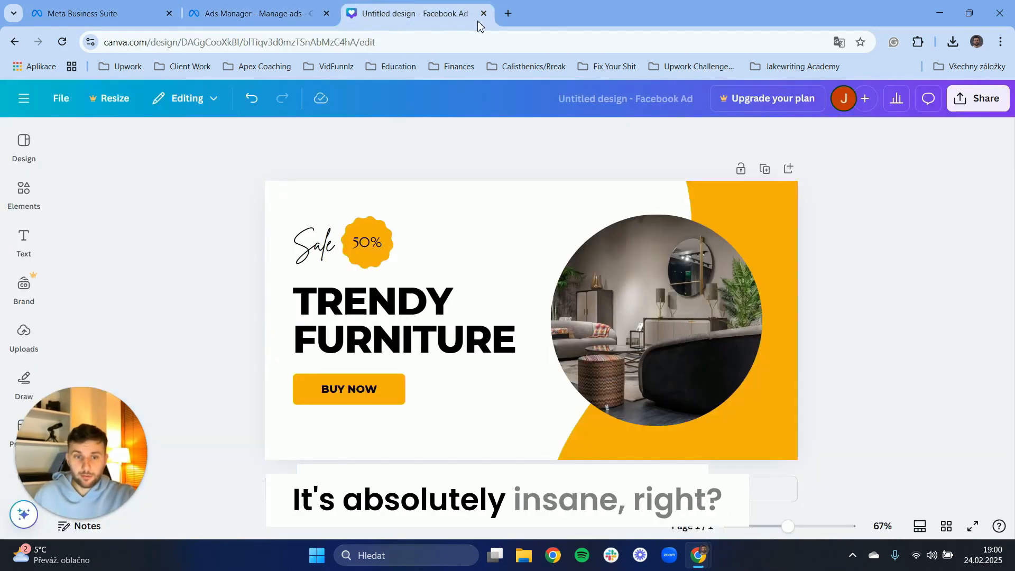
{"action": "left_click", "coordinate": [254, 13]}
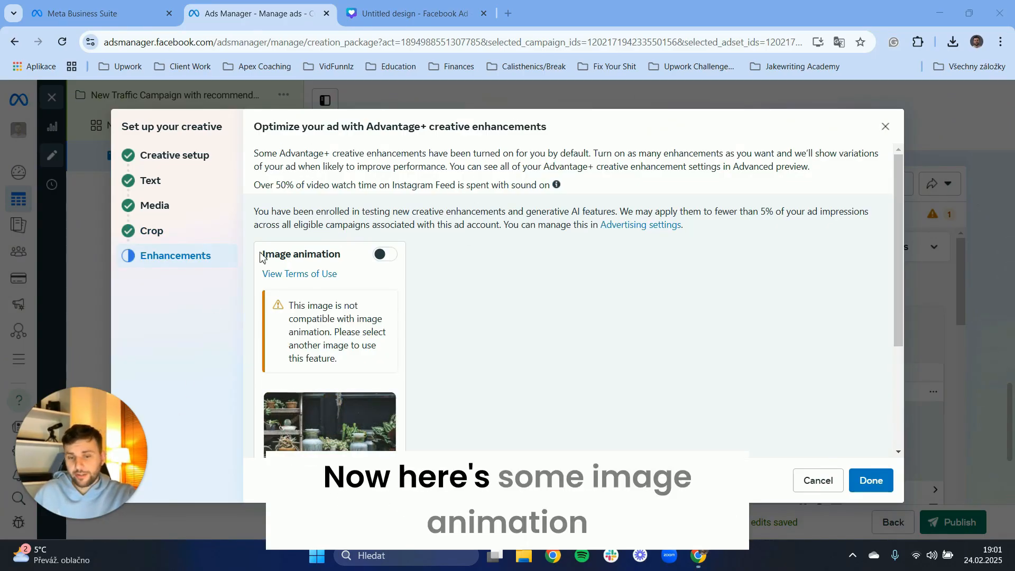
Examine the Image animation enhancement and expand the other active enhancements.
{"action": "left_click_drag", "start_coordinate": [260, 254], "coordinate": [331, 258]}
{"action": "left_click", "coordinate": [332, 259]}
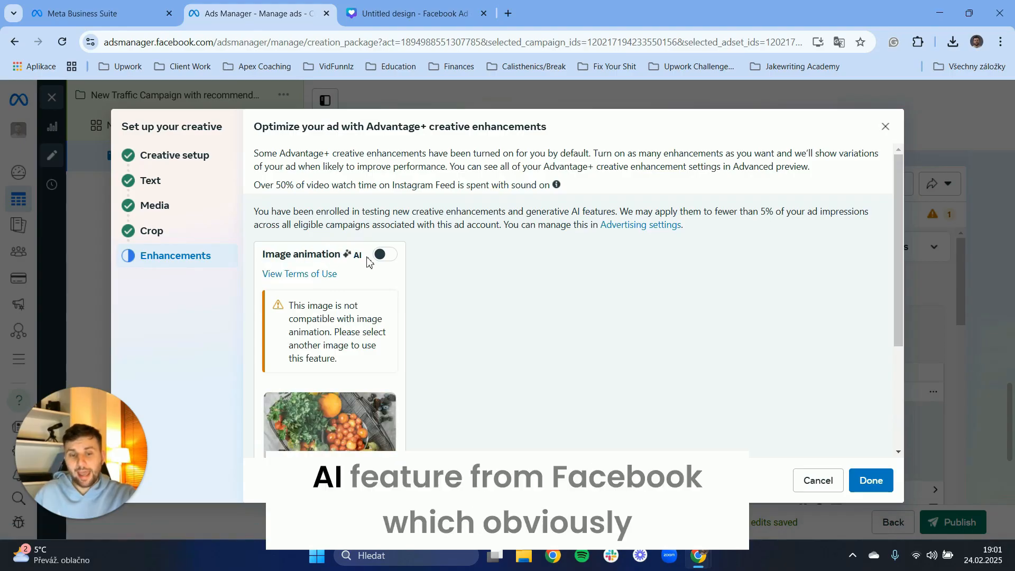
{"action": "scroll", "coordinate": [380, 306], "scroll_direction": "down", "scroll_amount": 3}
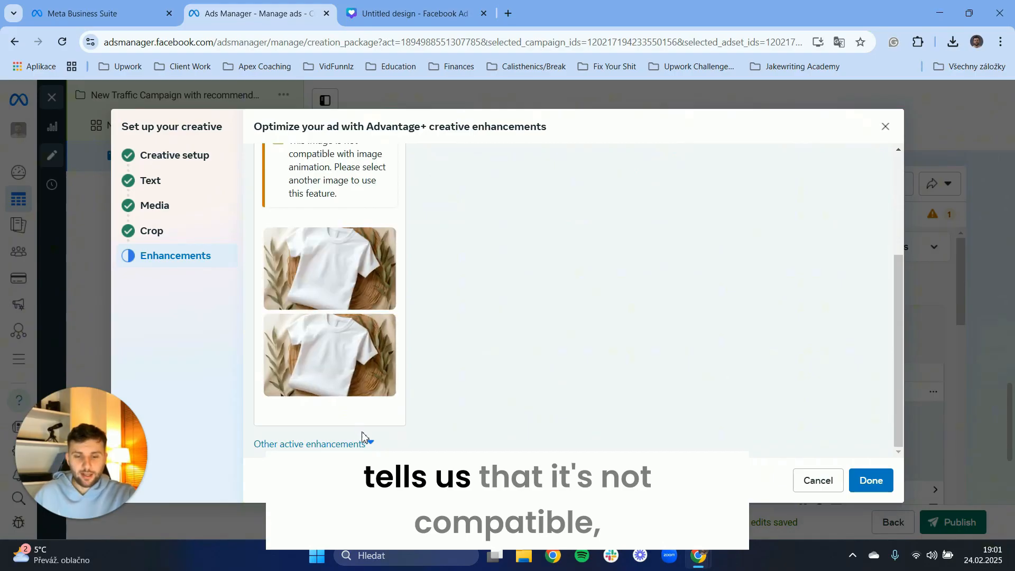
{"action": "scroll", "coordinate": [362, 437], "scroll_direction": "up", "scroll_amount": 3}
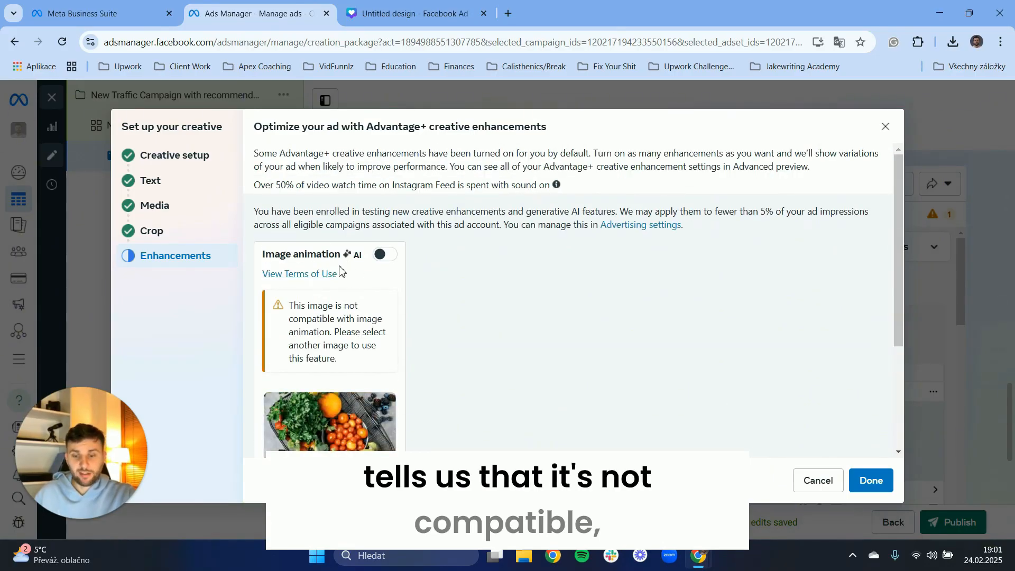
{"action": "scroll", "coordinate": [340, 271], "scroll_direction": "down", "scroll_amount": 3}
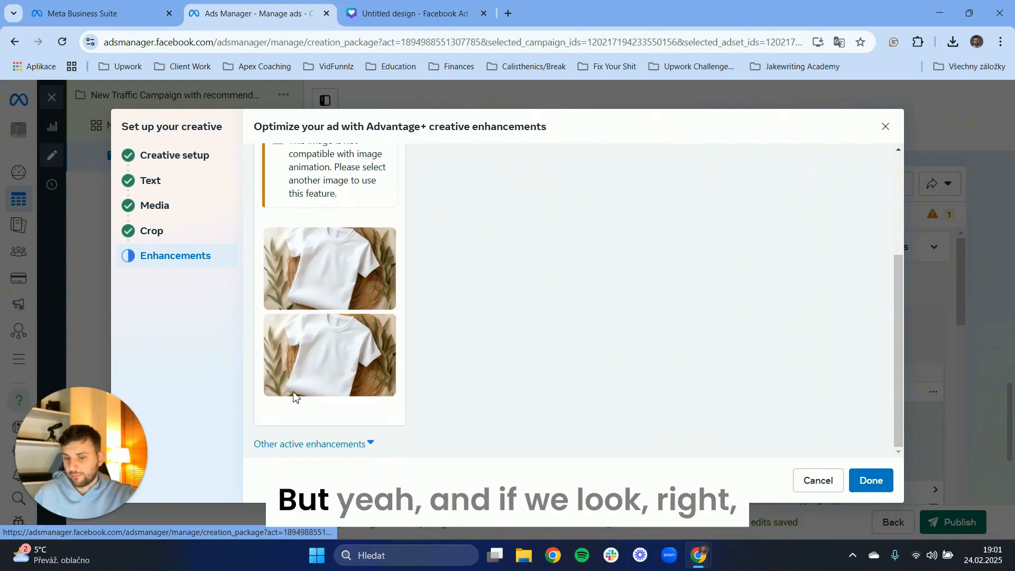
{"action": "left_click", "coordinate": [309, 444]}
Browse the Add overlays, Visual touch-ups, Music and Text improvements enhancement previews.
{"action": "scroll", "coordinate": [417, 302], "scroll_direction": "down", "scroll_amount": 5}
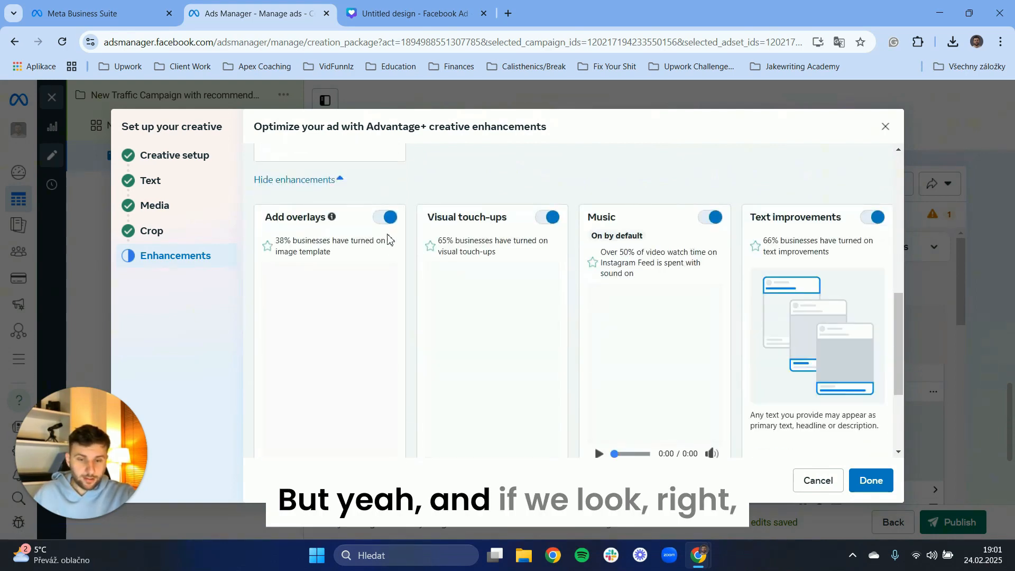
{"action": "scroll", "coordinate": [576, 197], "scroll_direction": "down", "scroll_amount": 1}
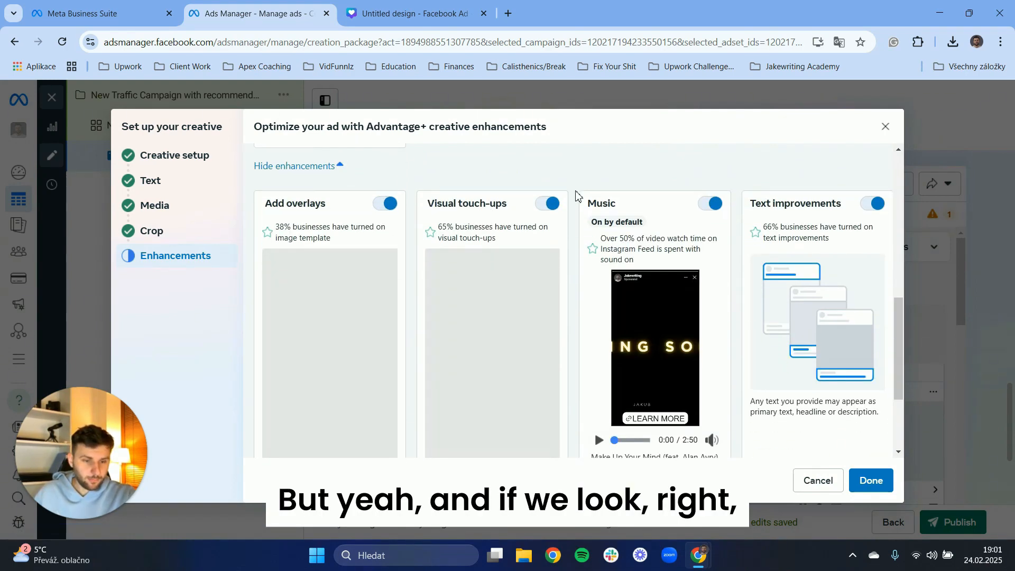
{"action": "scroll", "coordinate": [594, 248], "scroll_direction": "down", "scroll_amount": 1}
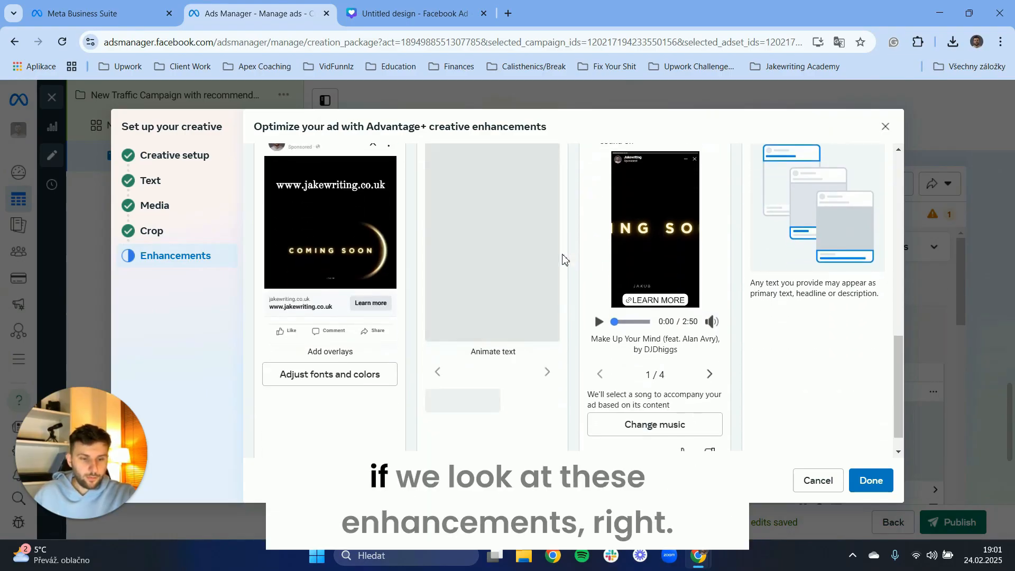
{"action": "scroll", "coordinate": [345, 213], "scroll_direction": "up", "scroll_amount": 2}
{"action": "left_click", "coordinate": [301, 181]}
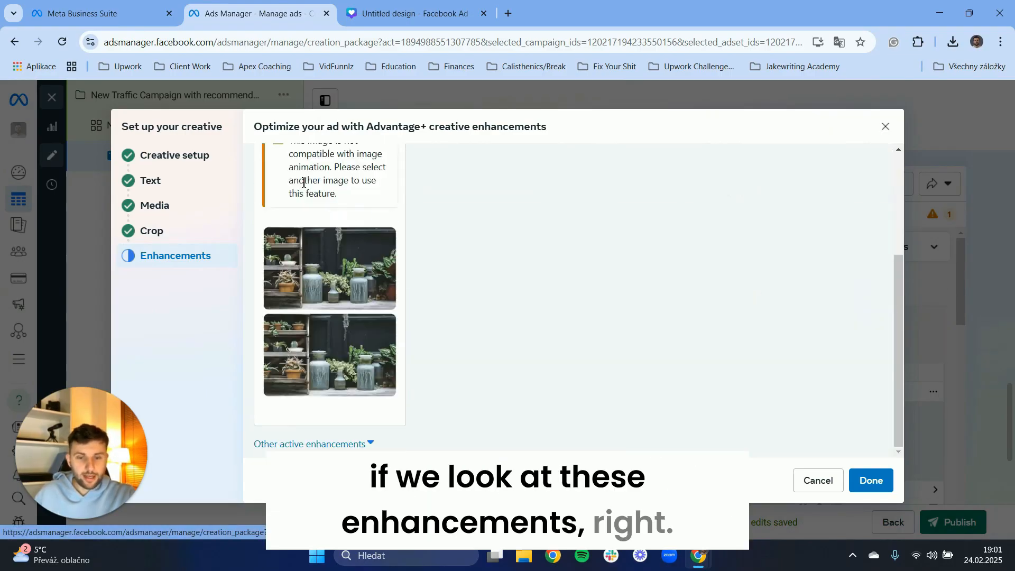
{"action": "left_click", "coordinate": [311, 444]}
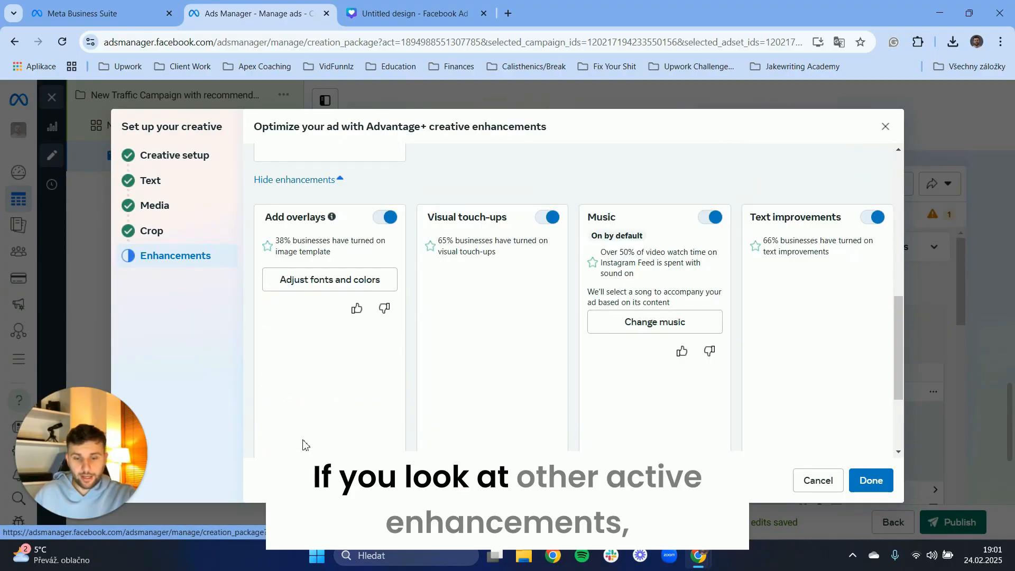
{"action": "scroll", "coordinate": [306, 174], "scroll_direction": "down", "scroll_amount": 1}
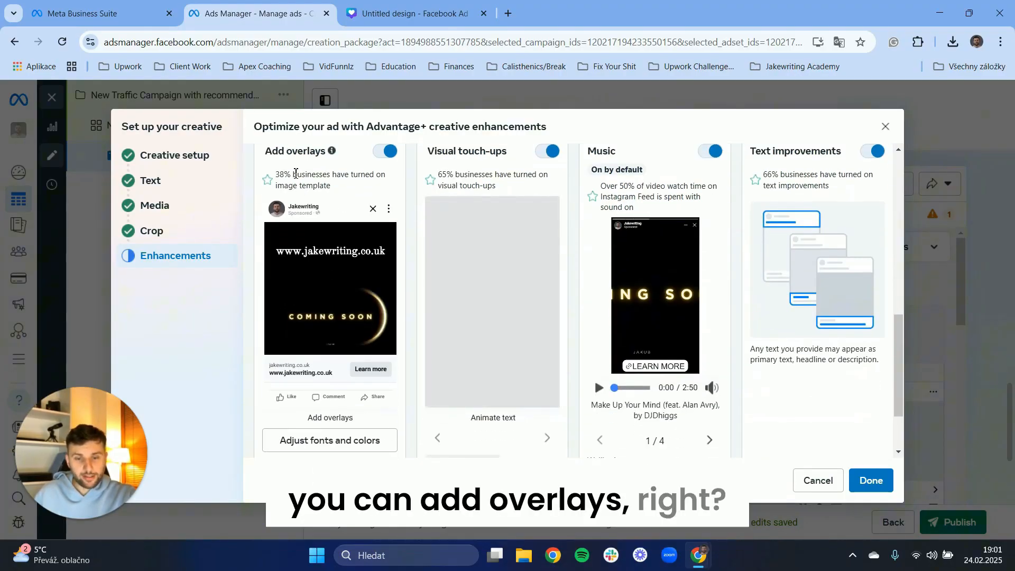
Cycle through the suggested music track previews in the Music enhancement.
{"action": "mouse_move", "coordinate": [324, 177]}
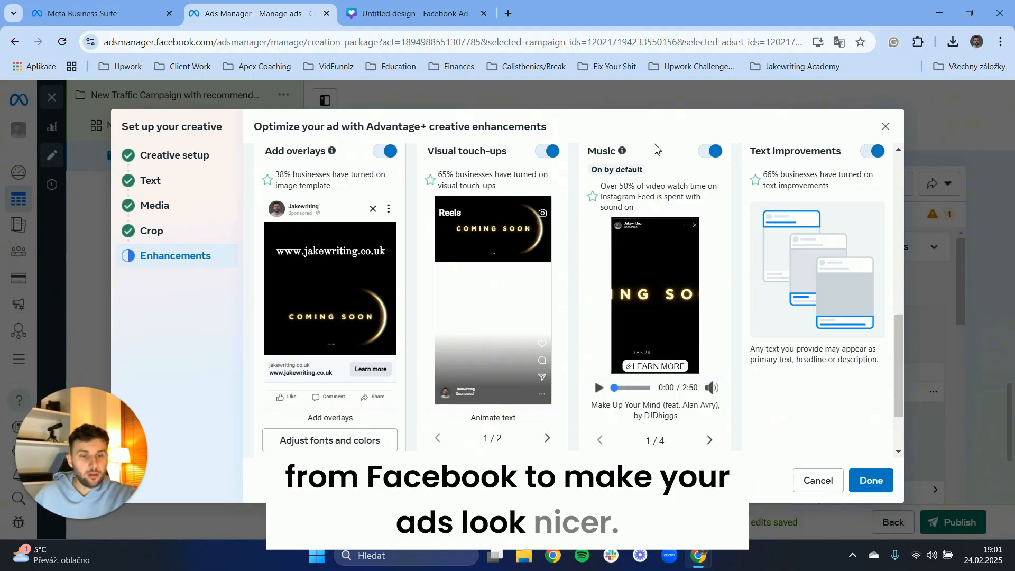
{"action": "left_click", "coordinate": [711, 441]}
{"action": "left_click", "coordinate": [710, 441]}
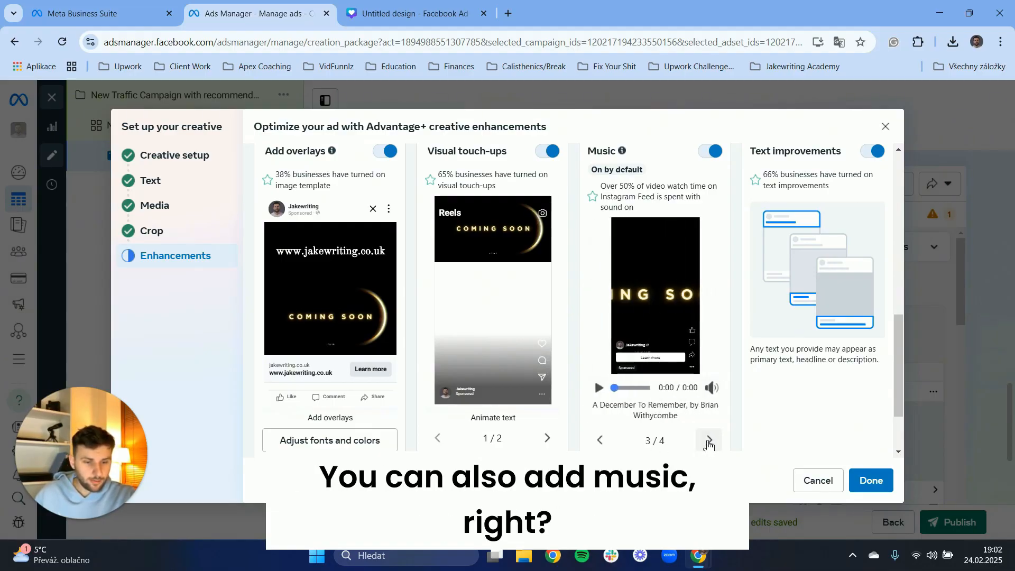
{"action": "left_click", "coordinate": [707, 441]}
Open the Change music panel, browse the song list, and go back to enhancements.
{"action": "scroll", "coordinate": [668, 443], "scroll_direction": "down", "scroll_amount": 2}
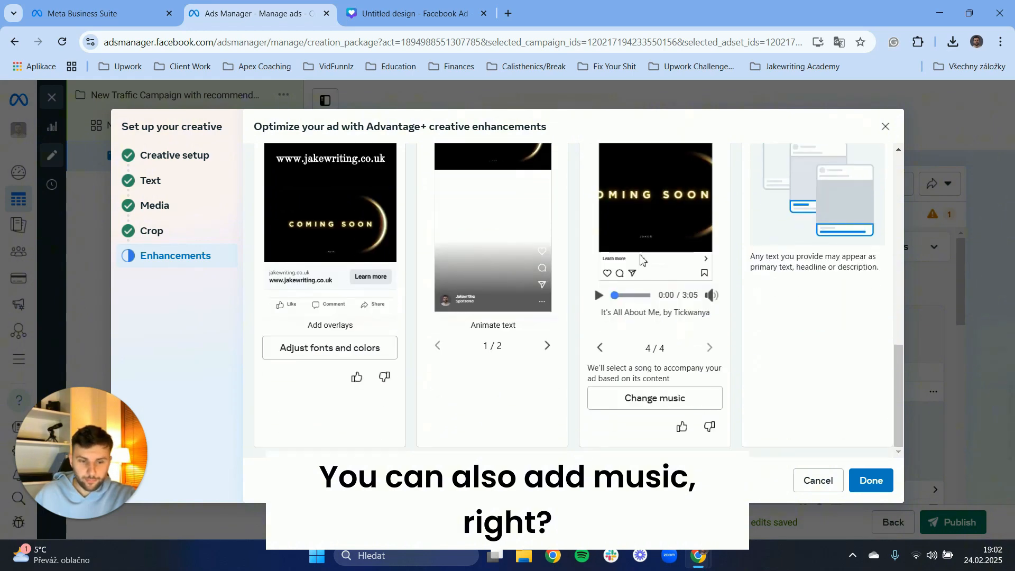
{"action": "left_click", "coordinate": [655, 399]}
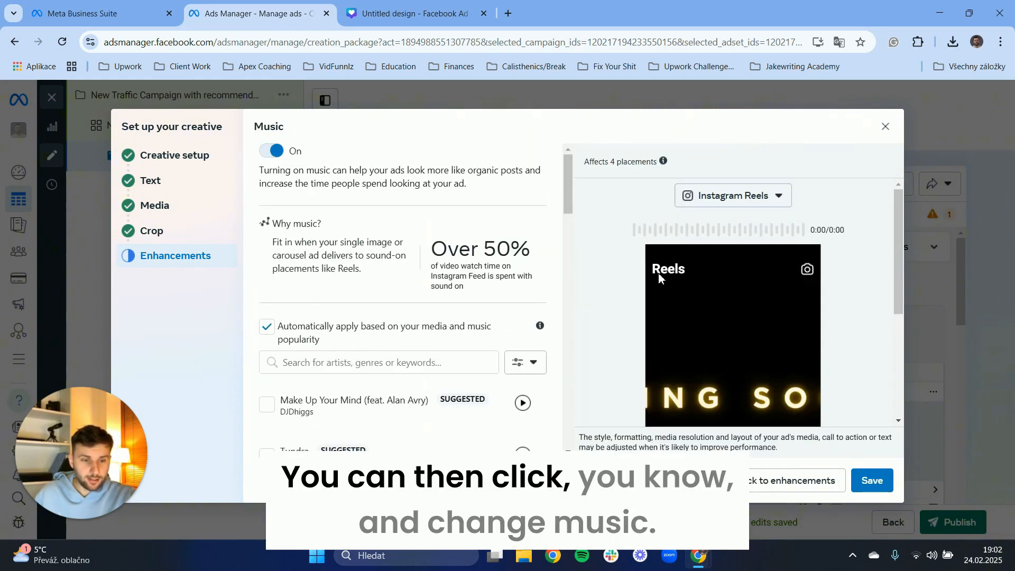
{"action": "scroll", "coordinate": [455, 275], "scroll_direction": "down", "scroll_amount": 15}
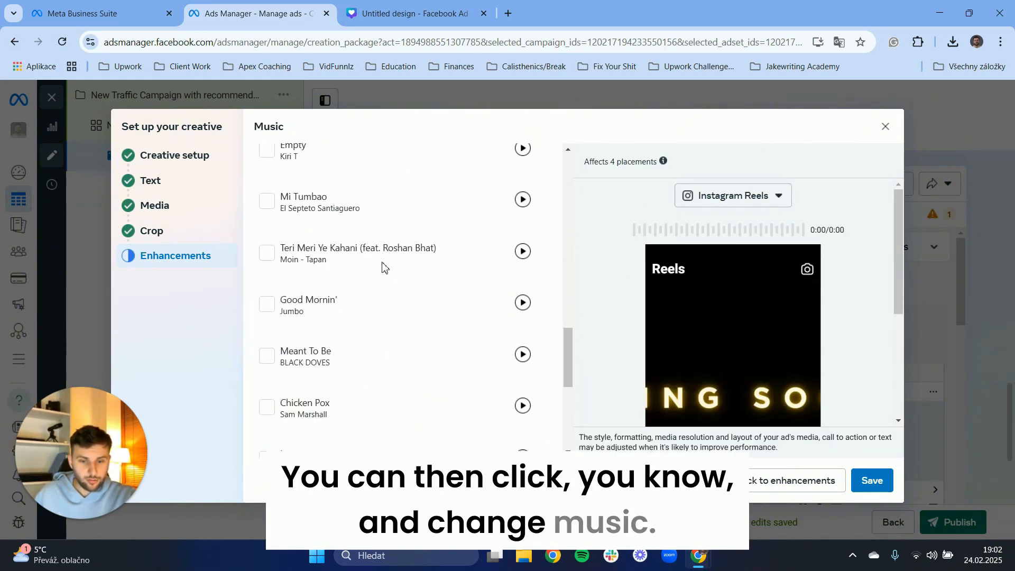
{"action": "scroll", "coordinate": [384, 270], "scroll_direction": "up", "scroll_amount": 15}
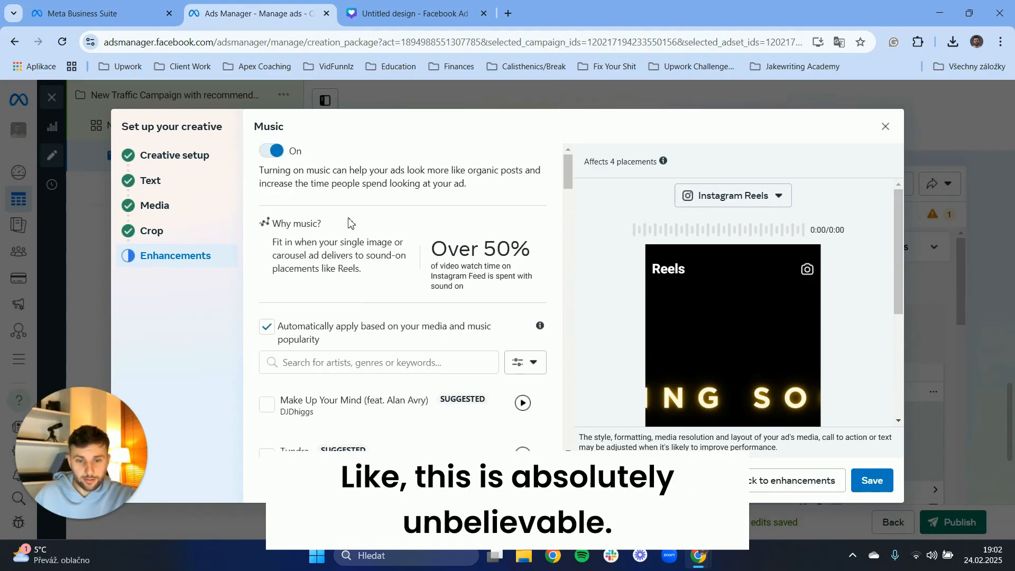
{"action": "left_click", "coordinate": [762, 475]}
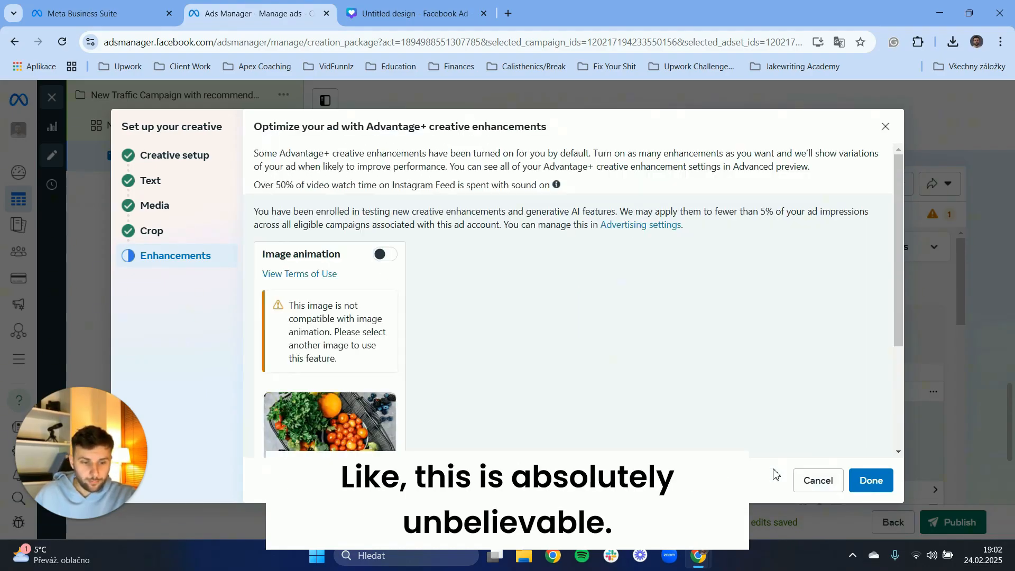
Expand the other active enhancements again and inspect the Text improvements details.
{"action": "scroll", "coordinate": [358, 382], "scroll_direction": "down", "scroll_amount": 3}
{"action": "left_click", "coordinate": [331, 455]}
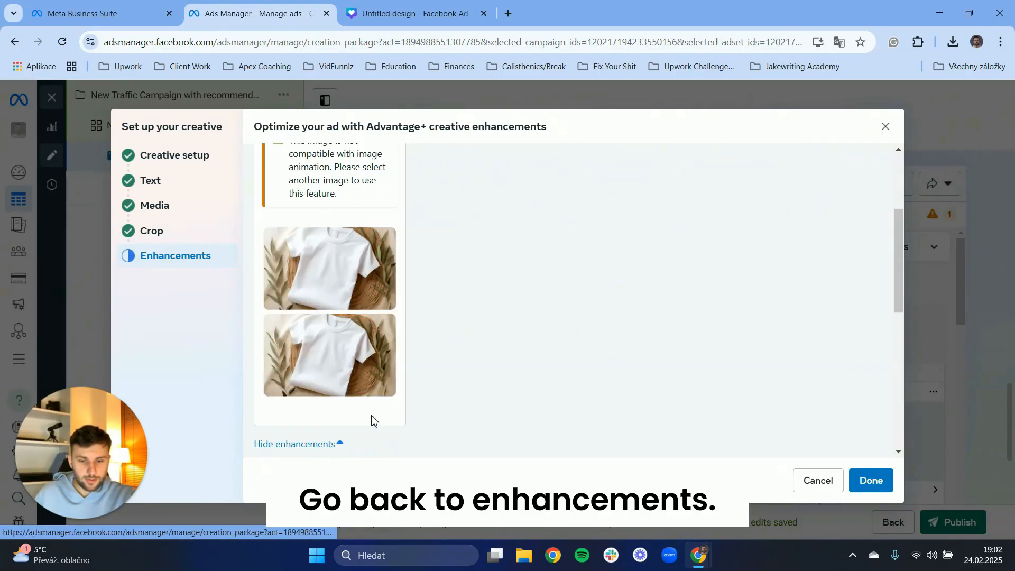
{"action": "scroll", "coordinate": [476, 362], "scroll_direction": "down", "scroll_amount": 8}
{"action": "scroll", "coordinate": [666, 316], "scroll_direction": "up", "scroll_amount": 5}
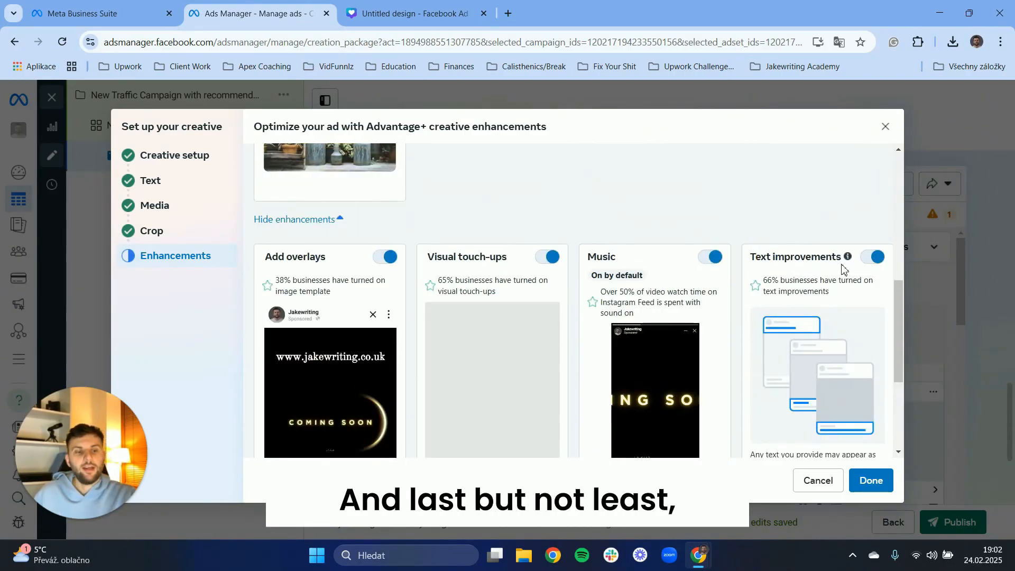
{"action": "mouse_move", "coordinate": [848, 258]}
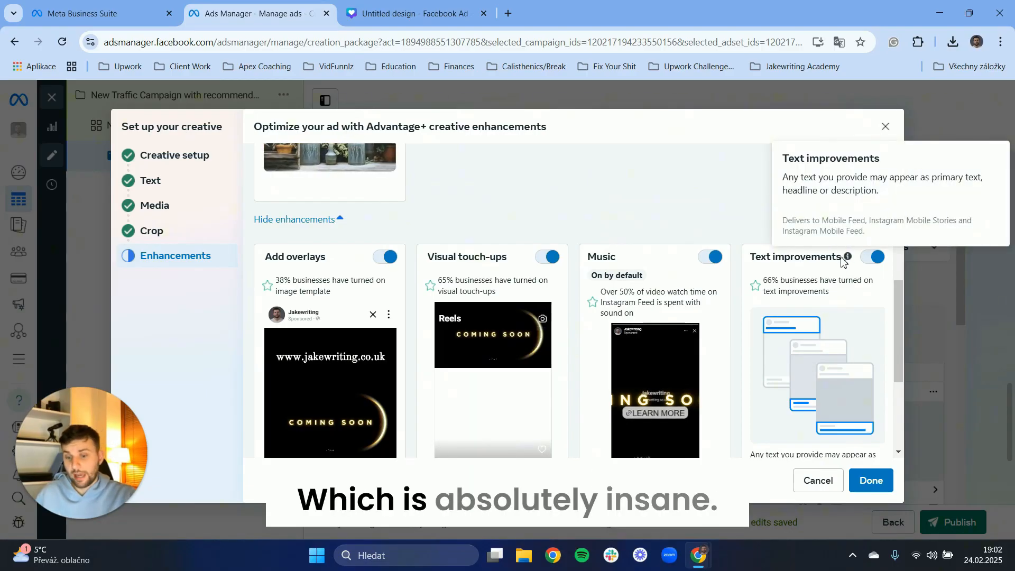
Close the Advantage+ creative enhancements dialog to return to the ad creative setup.
{"action": "scroll", "coordinate": [716, 263], "scroll_direction": "down", "scroll_amount": 3}
{"action": "scroll", "coordinate": [715, 264], "scroll_direction": "up", "scroll_amount": 10}
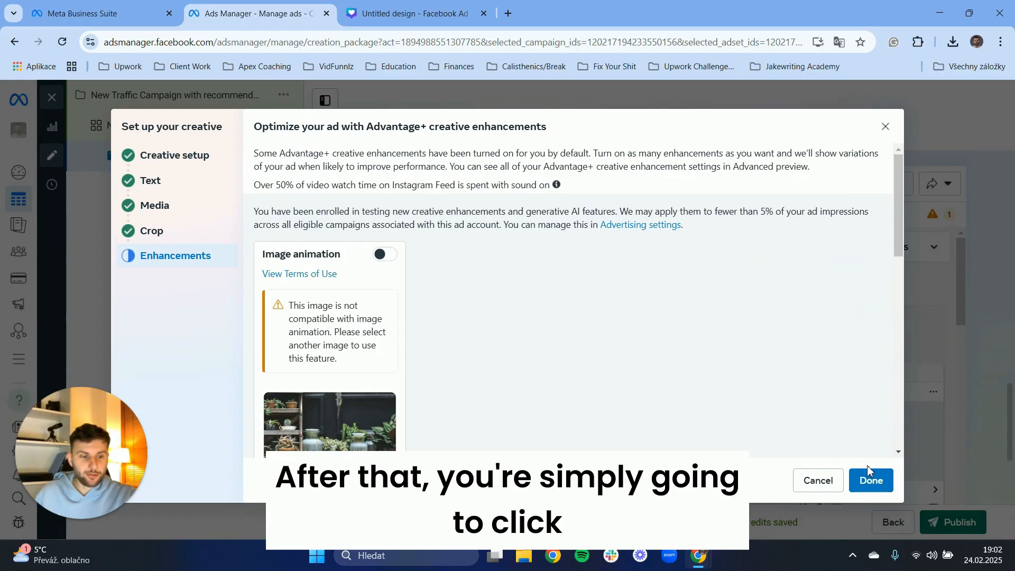
{"action": "left_click", "coordinate": [886, 128]}
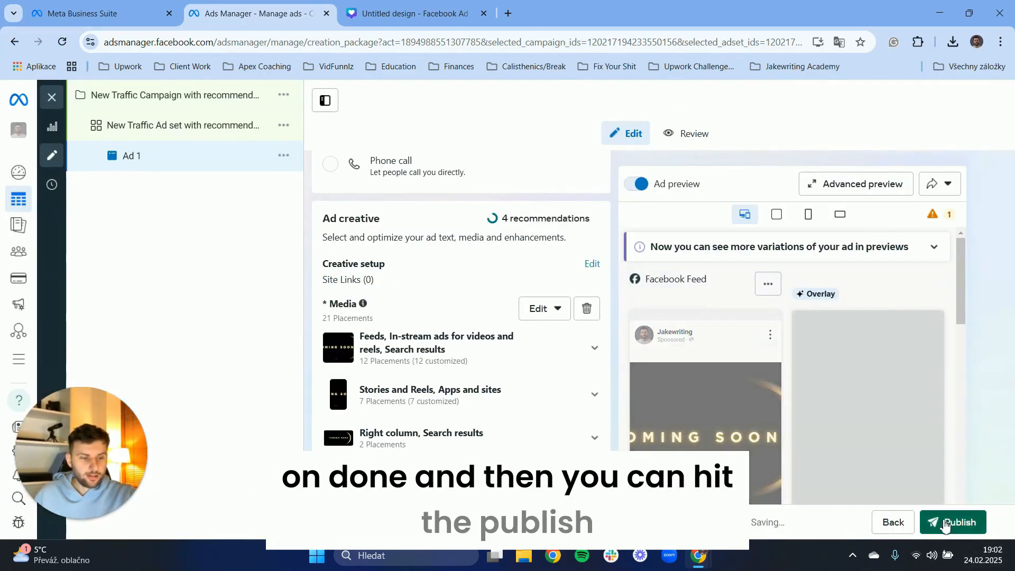
{"action": "scroll", "coordinate": [367, 299], "scroll_direction": "up", "scroll_amount": 15}
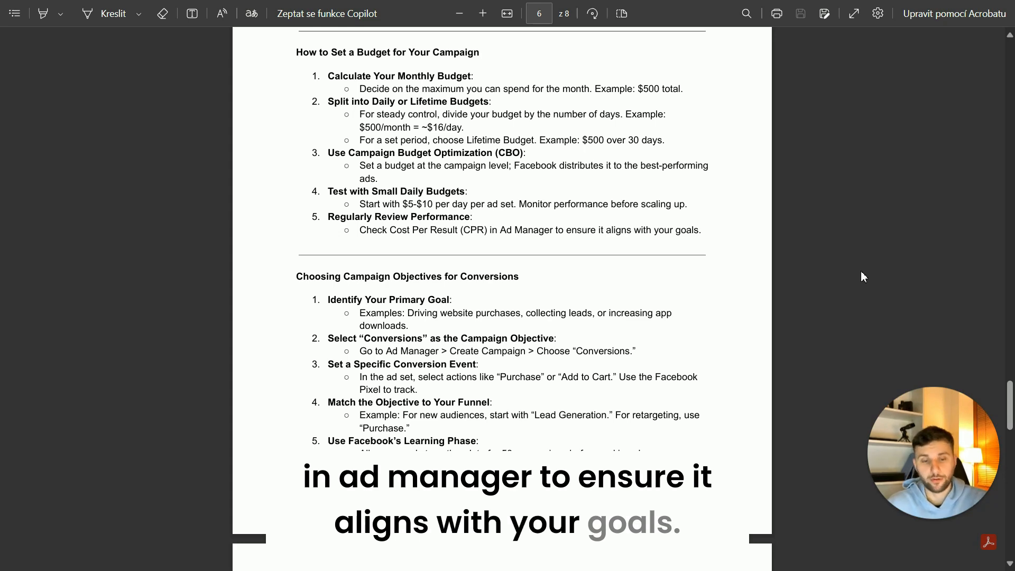
Switch to the PDF guide and read through the campaign objectives and bidding strategies sections.
{"action": "scroll", "coordinate": [245, 291], "scroll_direction": "down", "scroll_amount": 4}
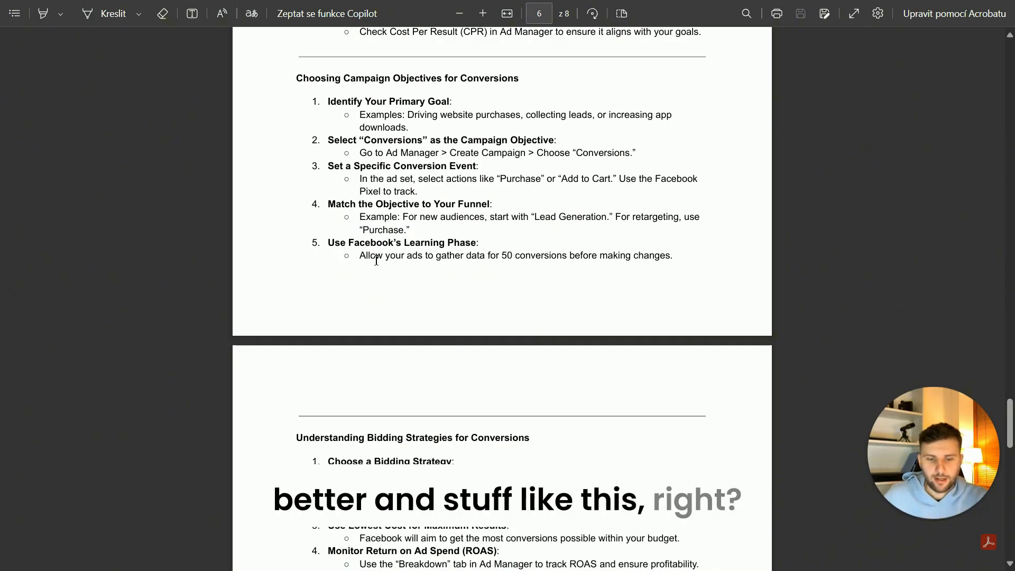
{"action": "scroll", "coordinate": [290, 347], "scroll_direction": "down", "scroll_amount": 3}
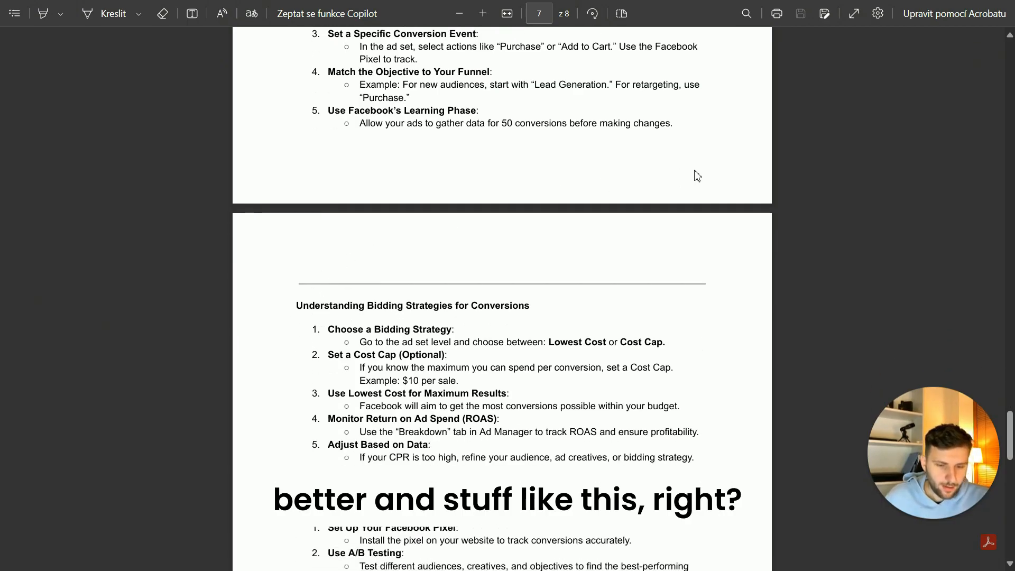
{"action": "scroll", "coordinate": [537, 228], "scroll_direction": "down", "scroll_amount": 4}
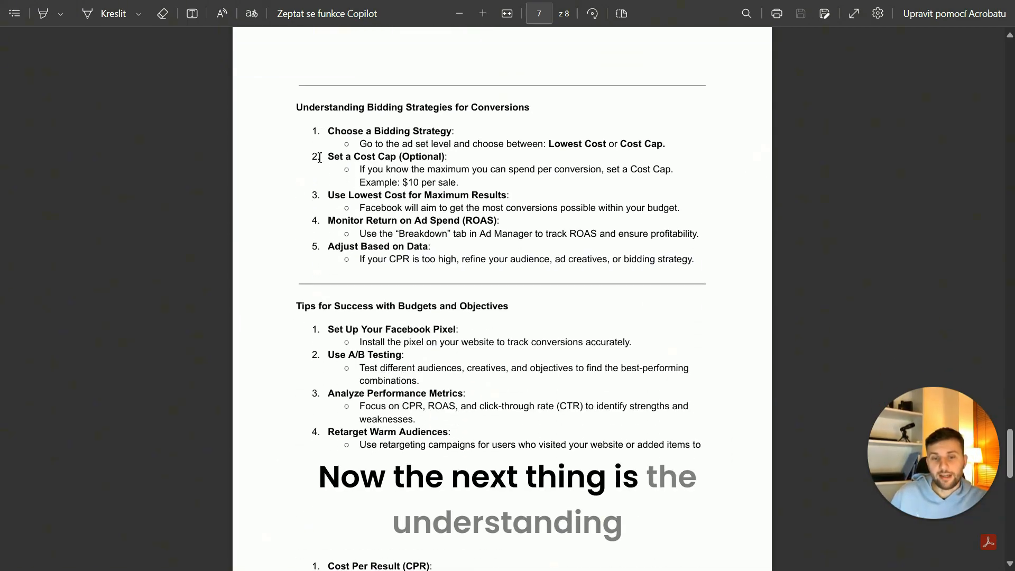